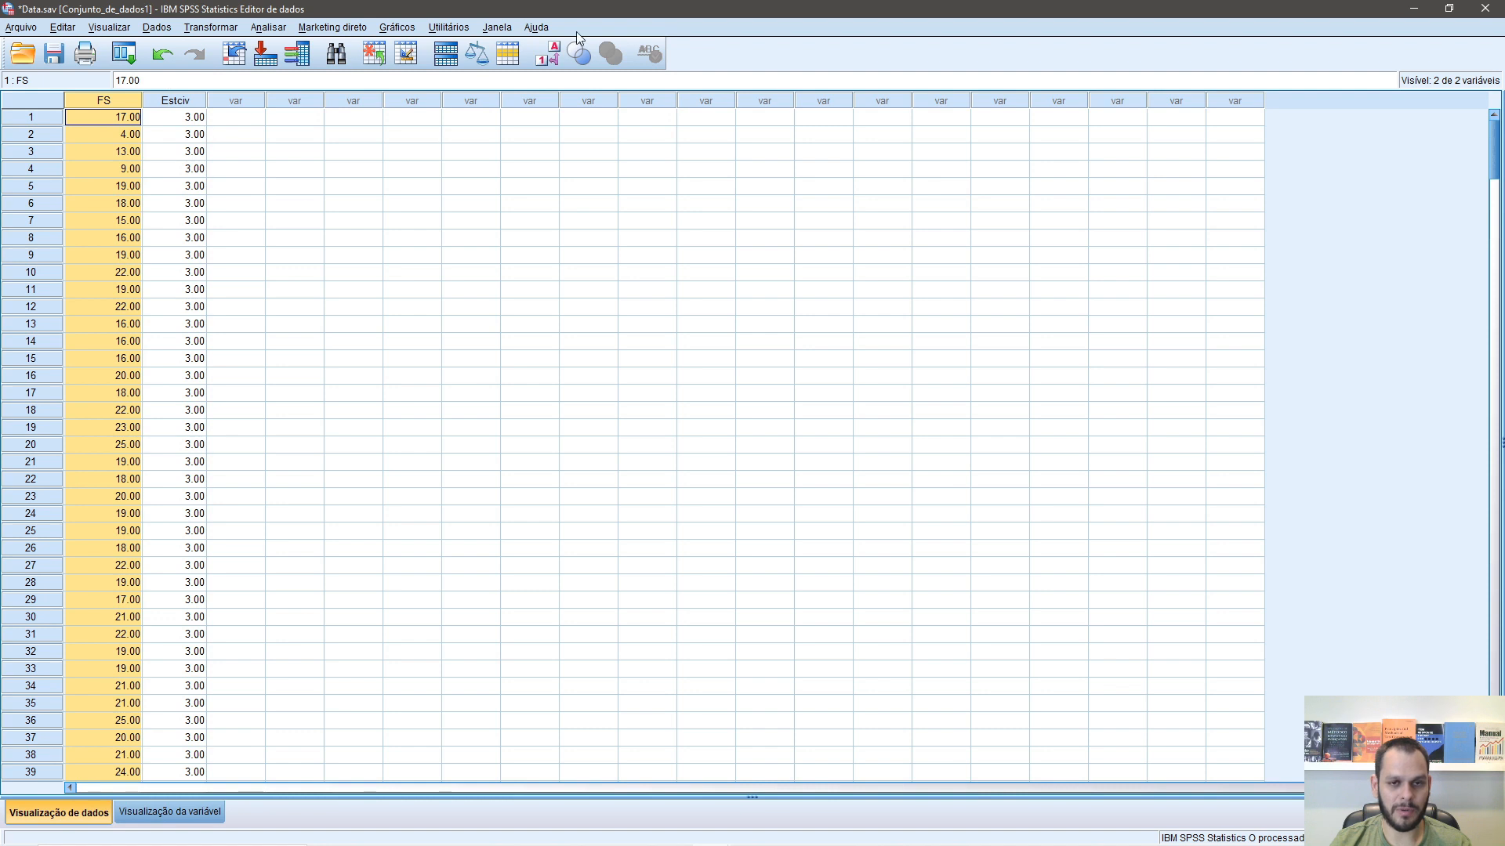
Step: Show value labels in the data and adjust the Estciv column width so the marital status labels fit
scroll(206, 214, "down", 13)
left_click_drag(206, 100, 362, 101)
scroll(334, 338, "down", 20)
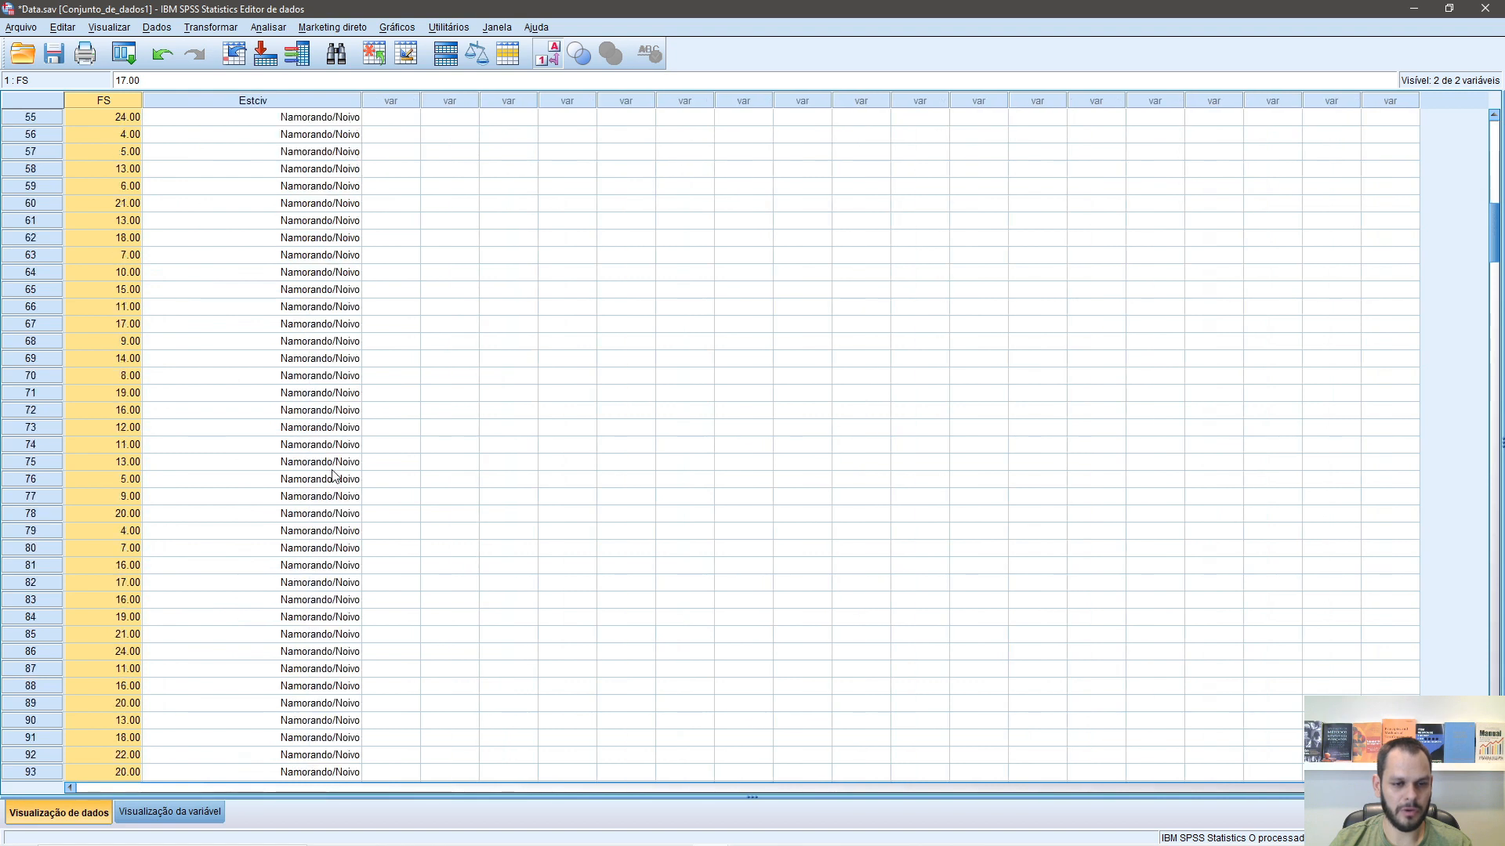
scroll(402, 388, "up", 5)
left_click_drag(362, 97, 234, 100)
scroll(352, 250, "up", 10)
left_click_drag(1493, 313, 1494, 141)
left_click(468, 237)
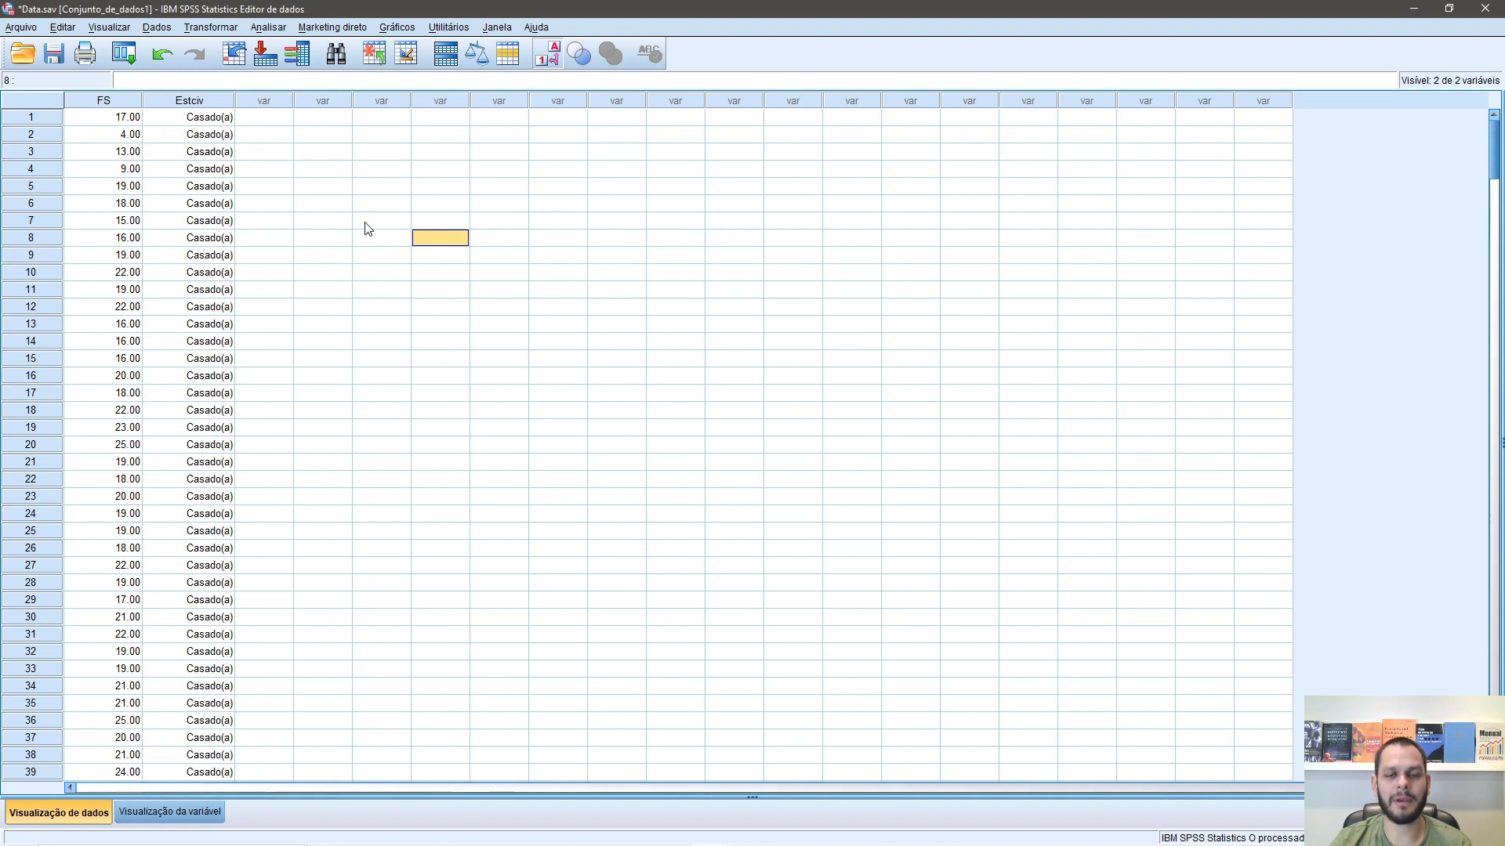
Step: Start an Explore analysis from the descriptive statistics with FS as the dependent variable
left_click(274, 33)
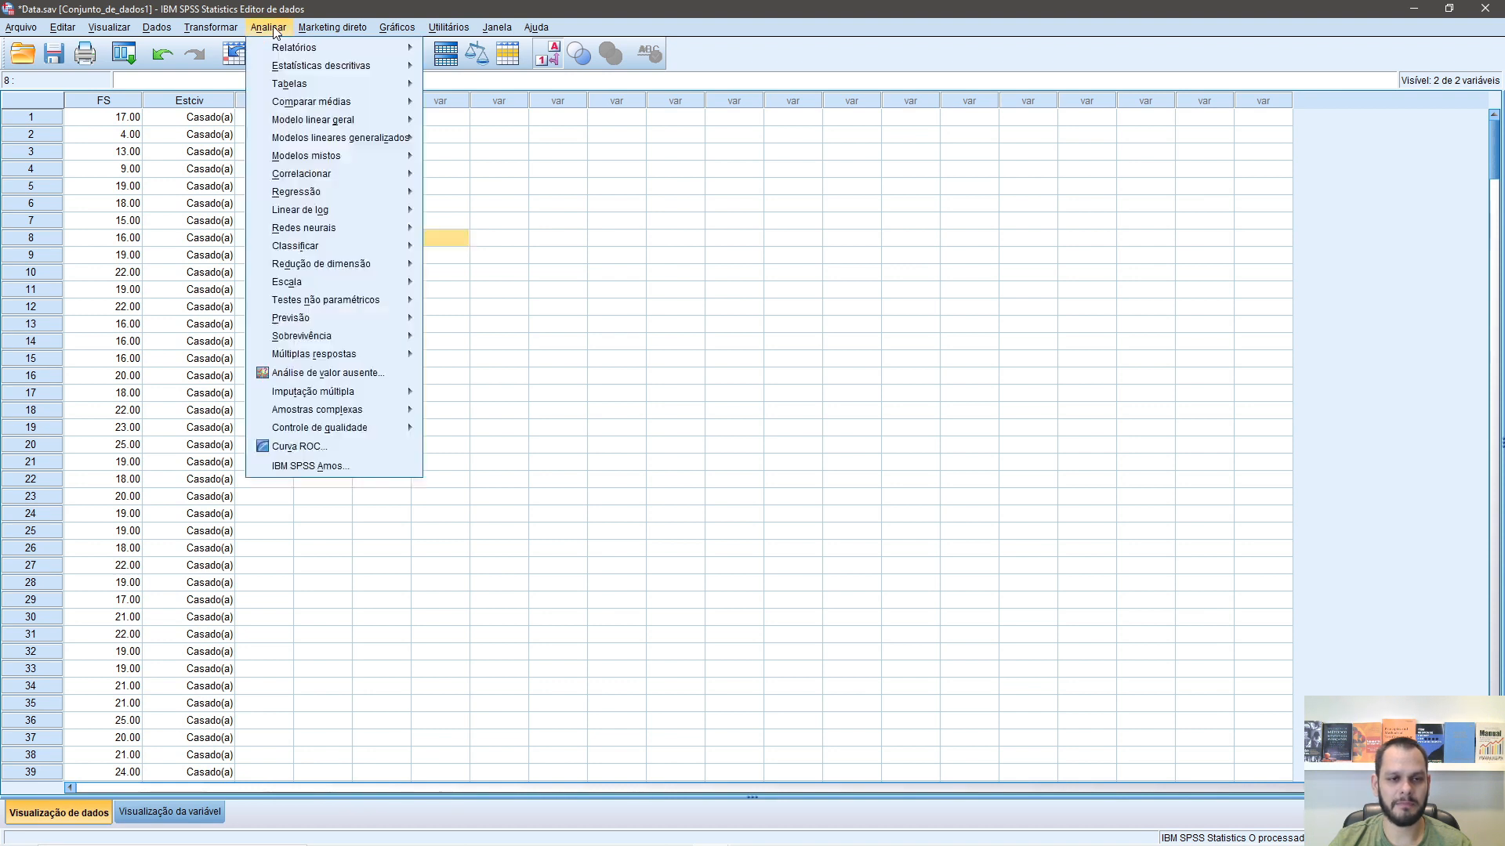
mouse_move(313, 70)
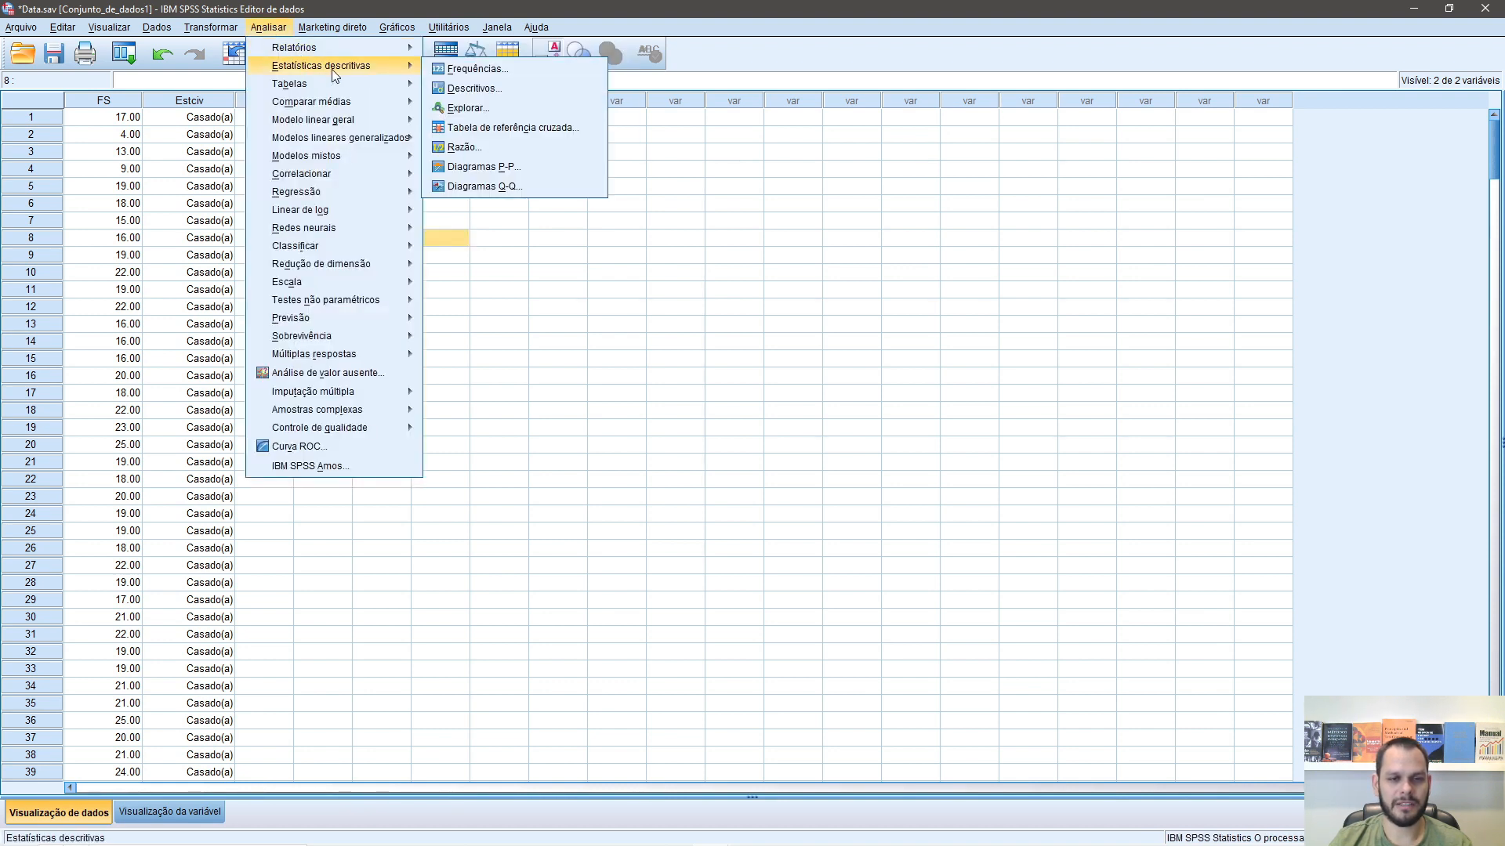
left_click(474, 116)
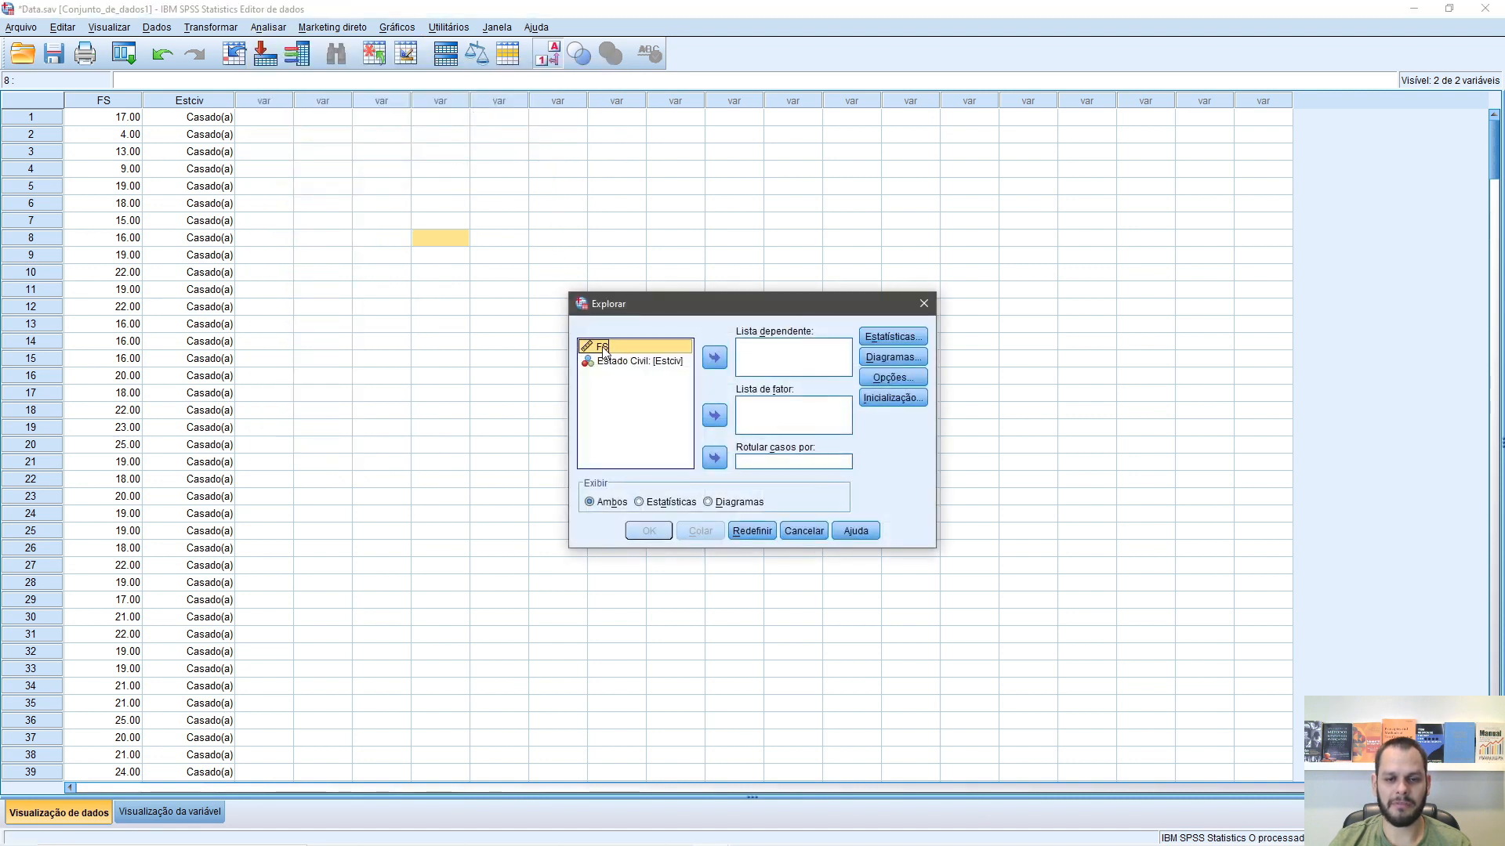
left_click(719, 360)
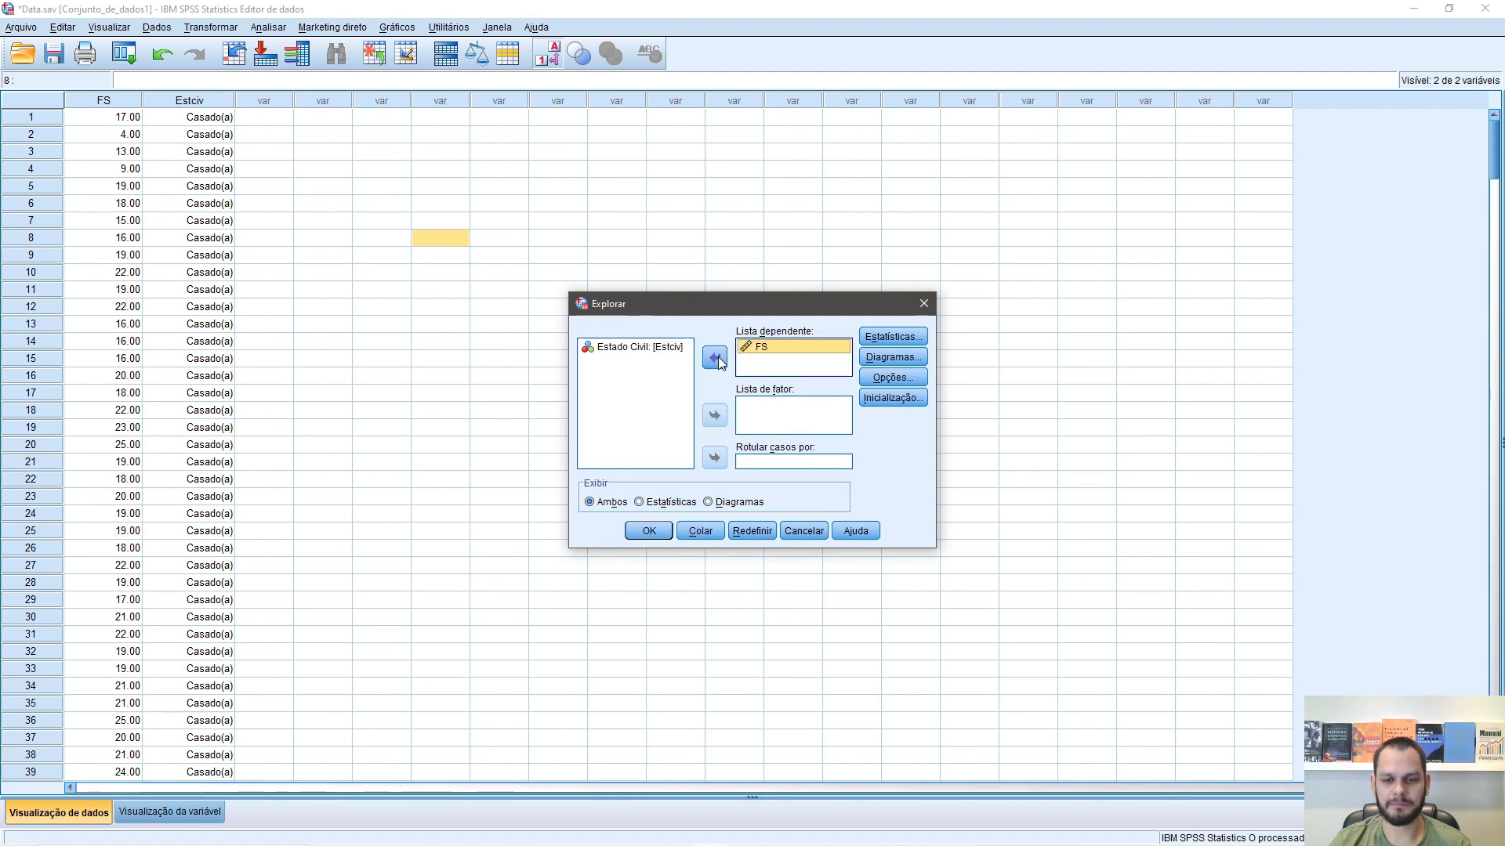
Step: Enable normality plots with tests, run the Explore analysis and review the Tests of Normality table
left_click(884, 357)
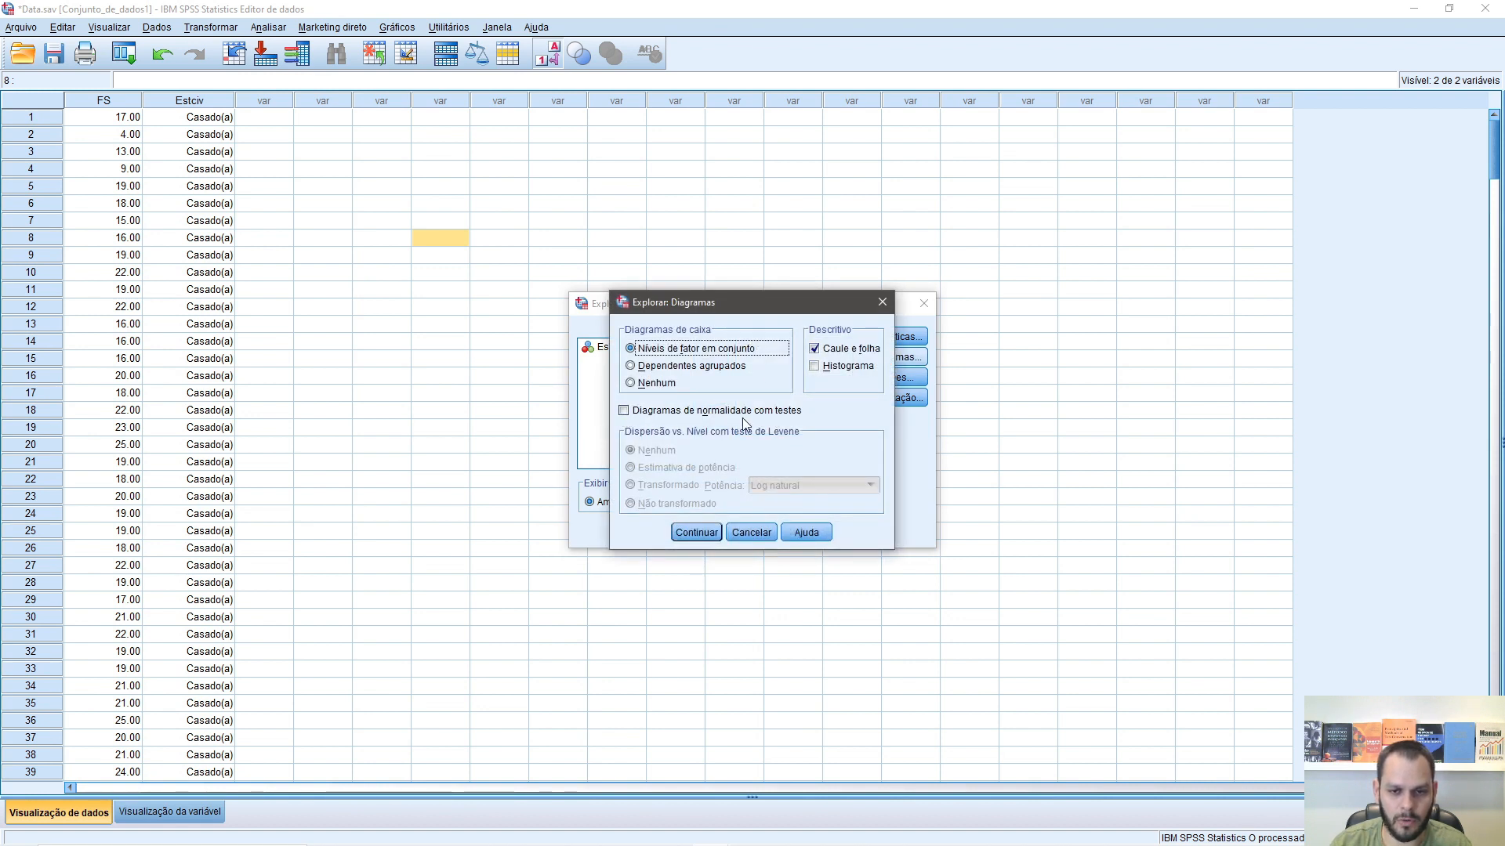
left_click(626, 413)
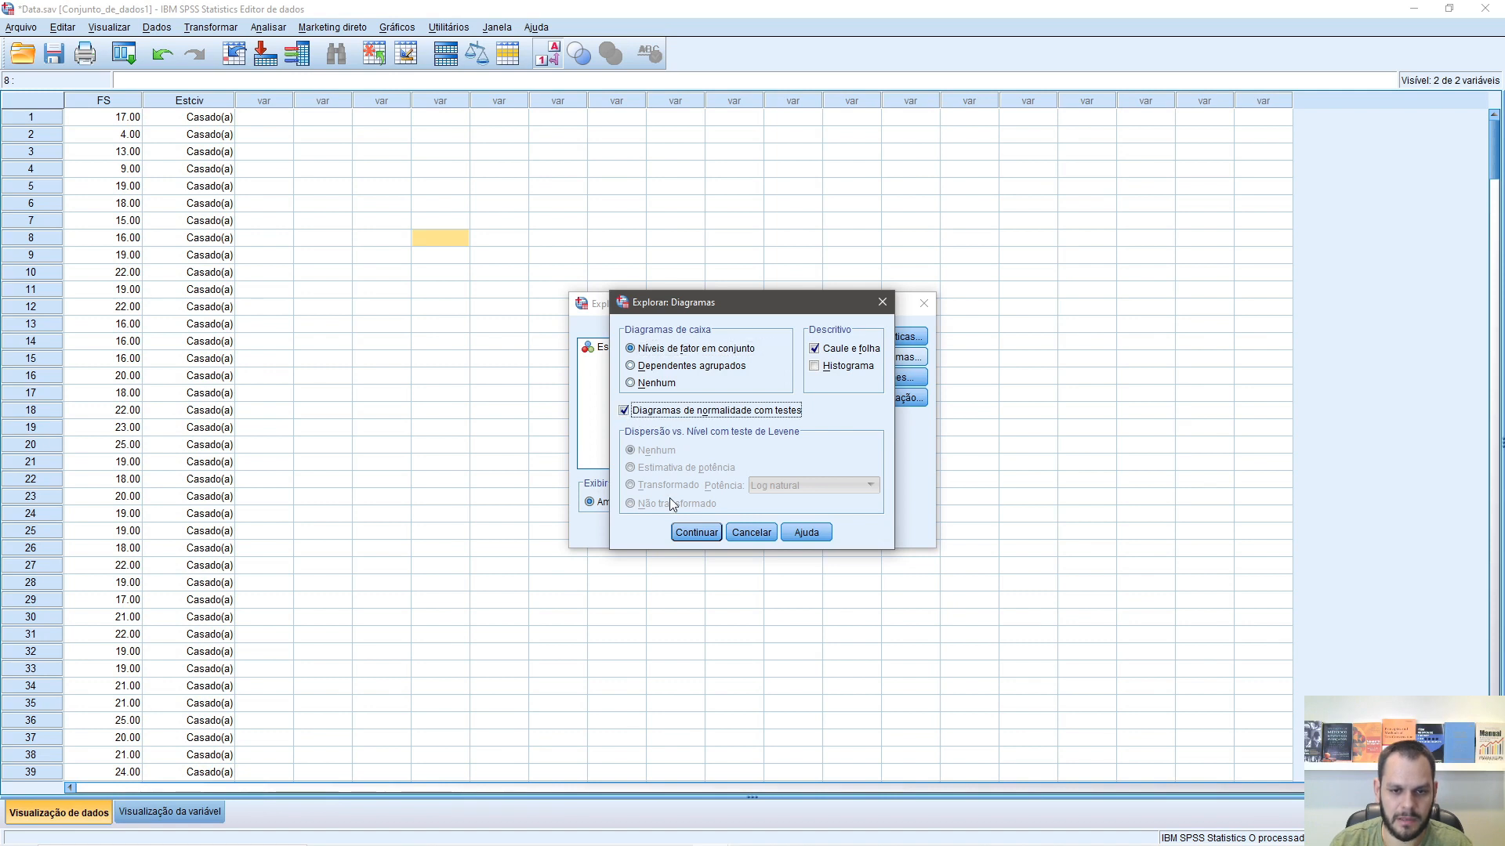
left_click(690, 532)
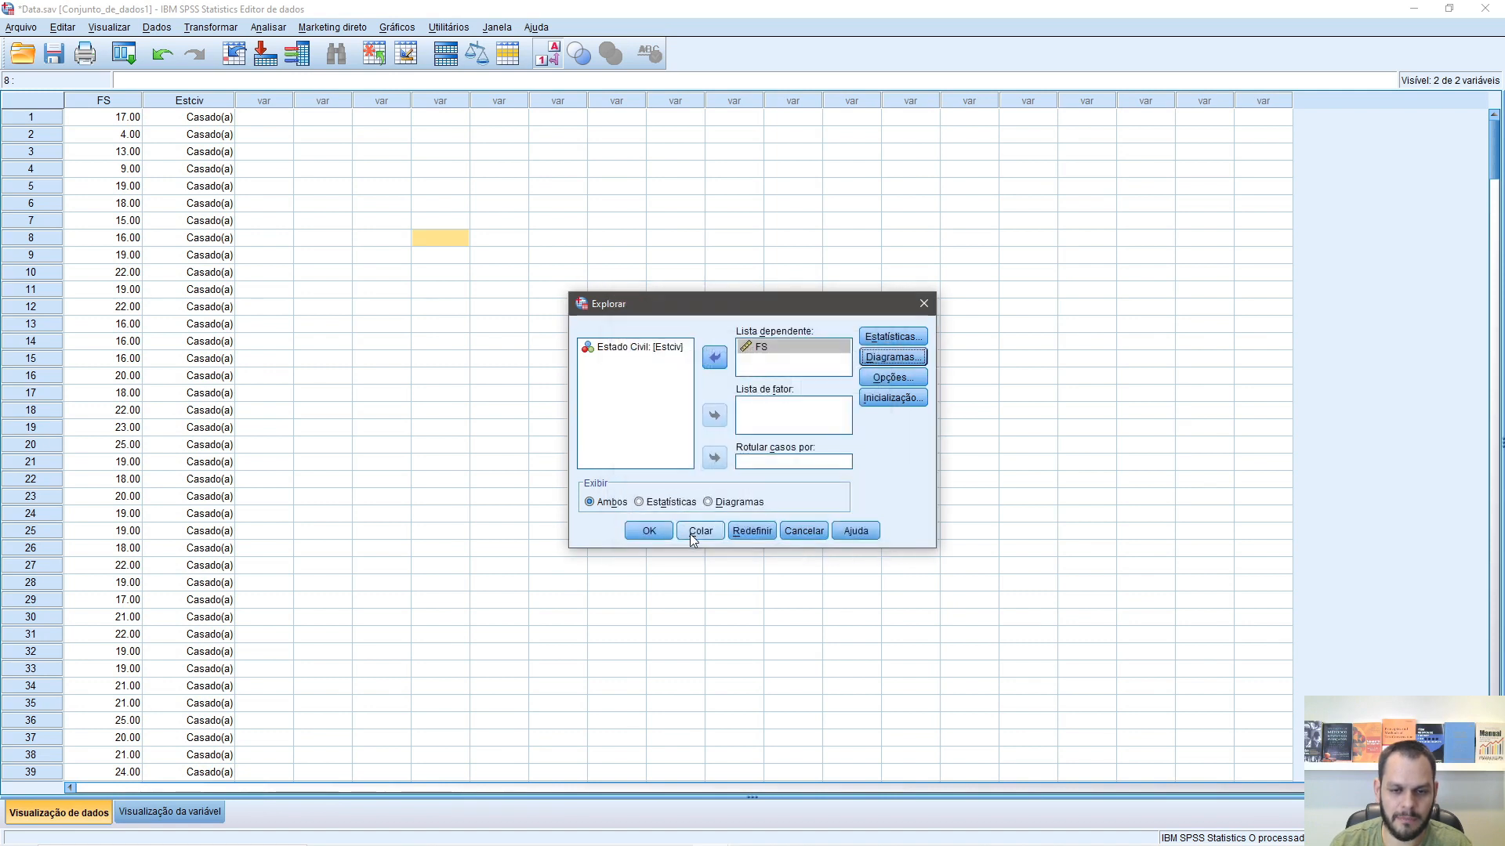
left_click(650, 531)
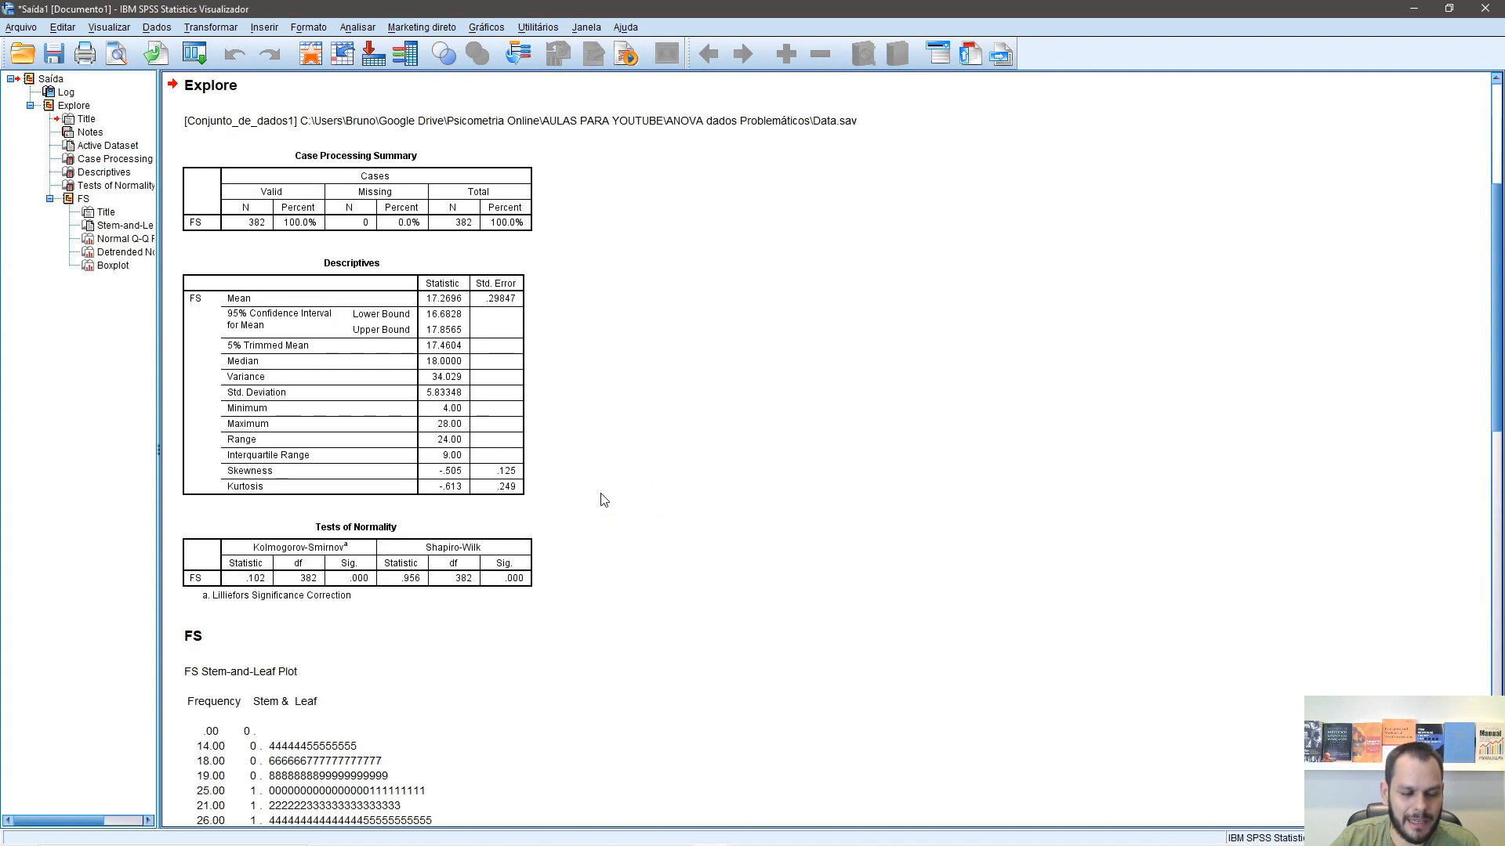
scroll(603, 500, "down", 2)
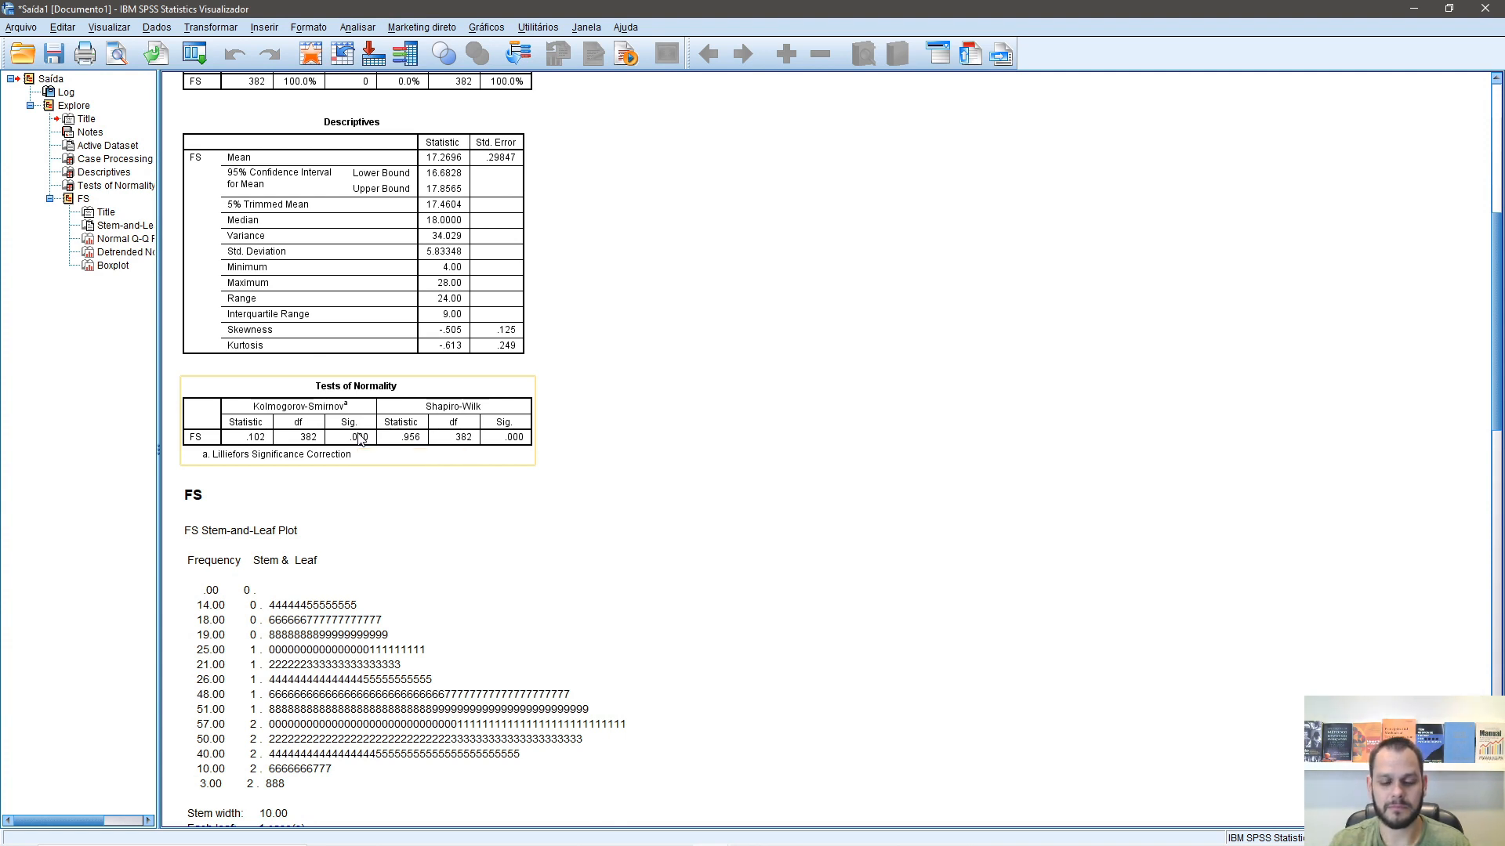
Step: Return to the data editor and set up a one-way ANOVA with FS as dependent variable and Estado Civil as factor
key("alt+Tab")
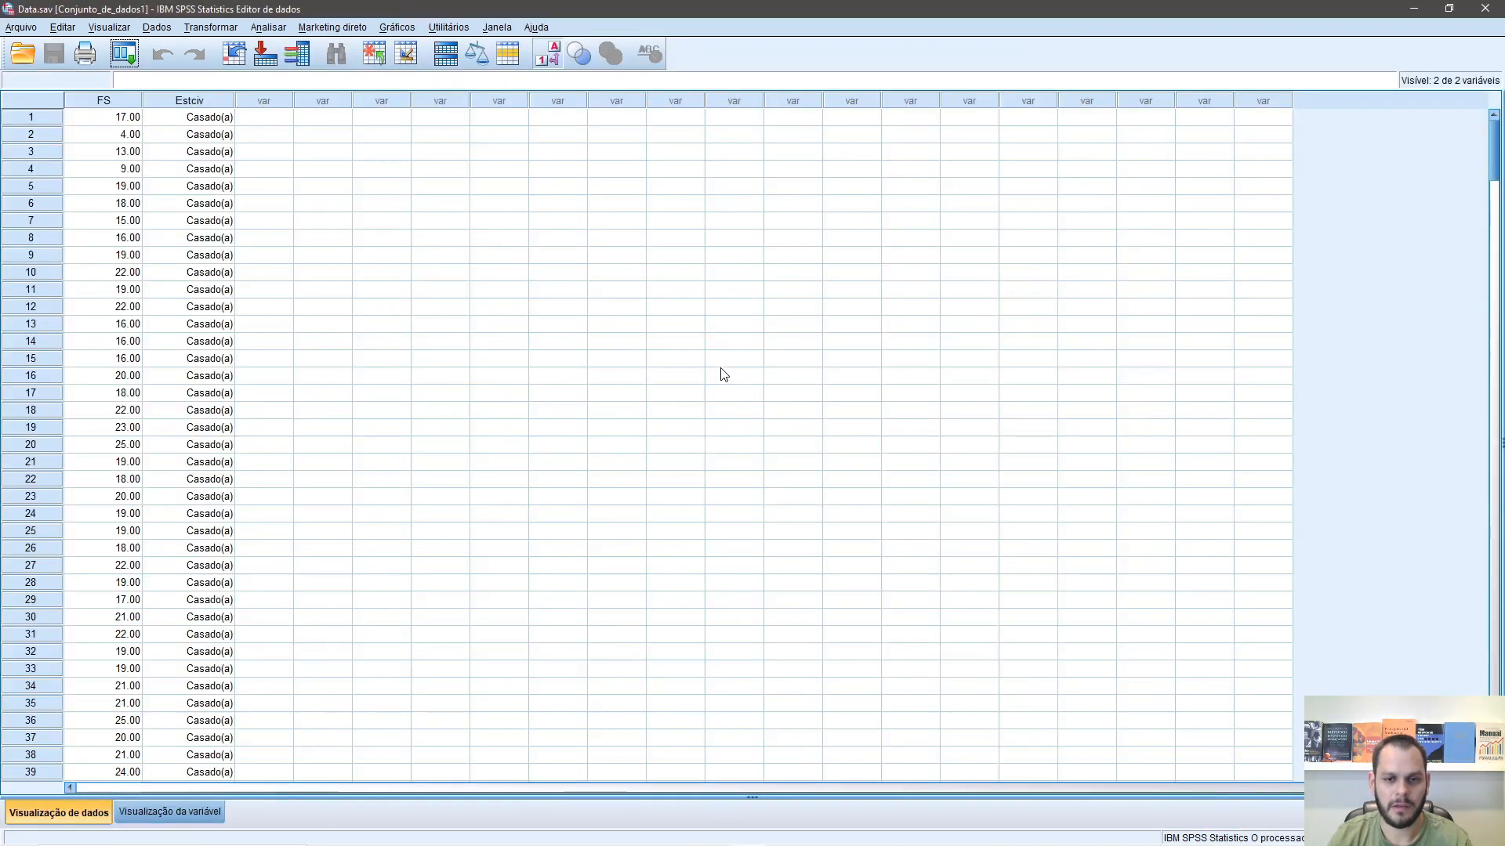
left_click(274, 29)
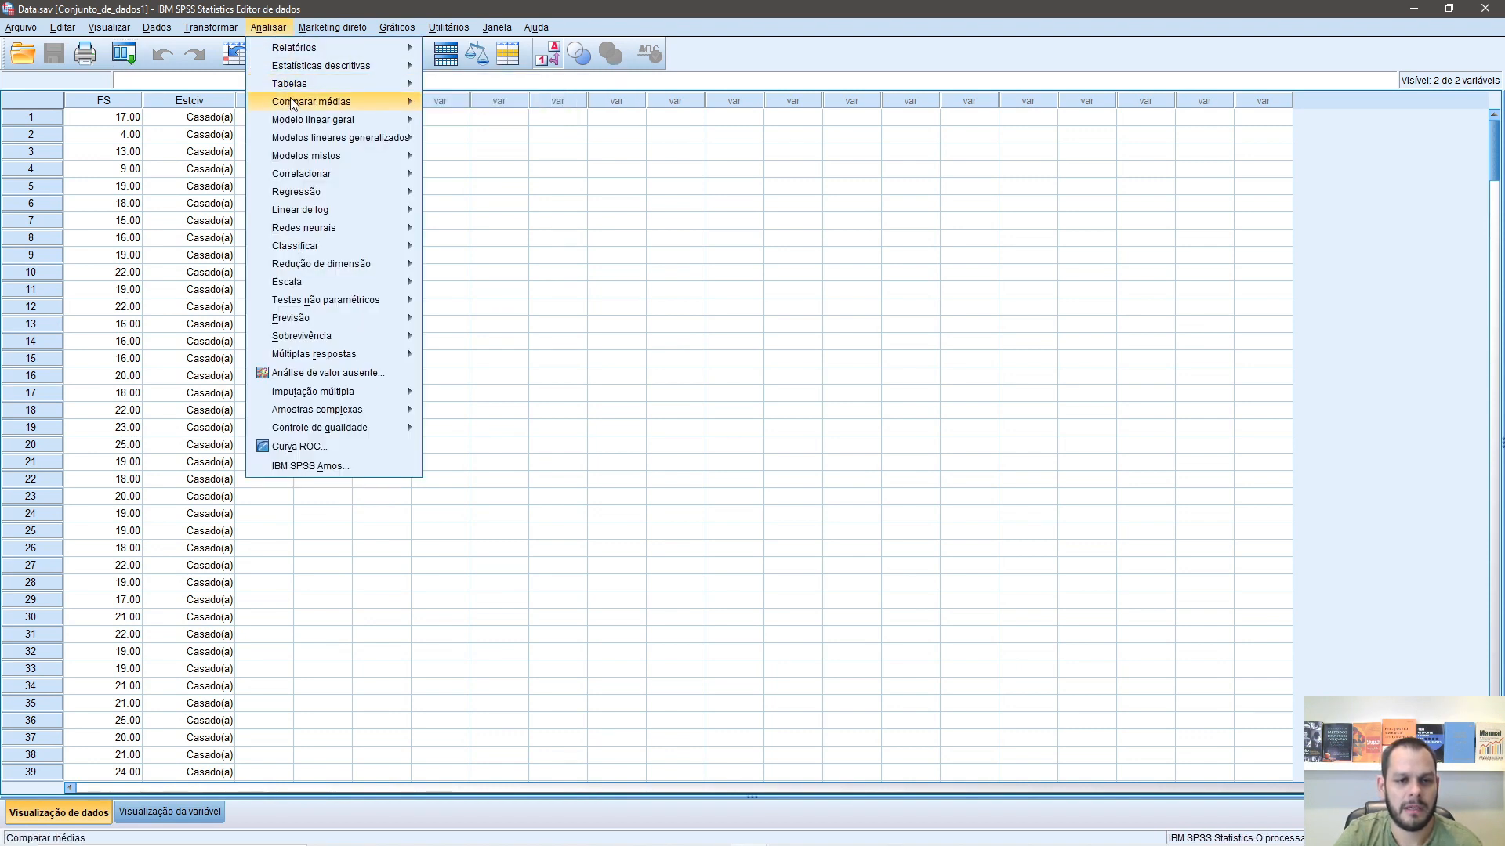
mouse_move(294, 102)
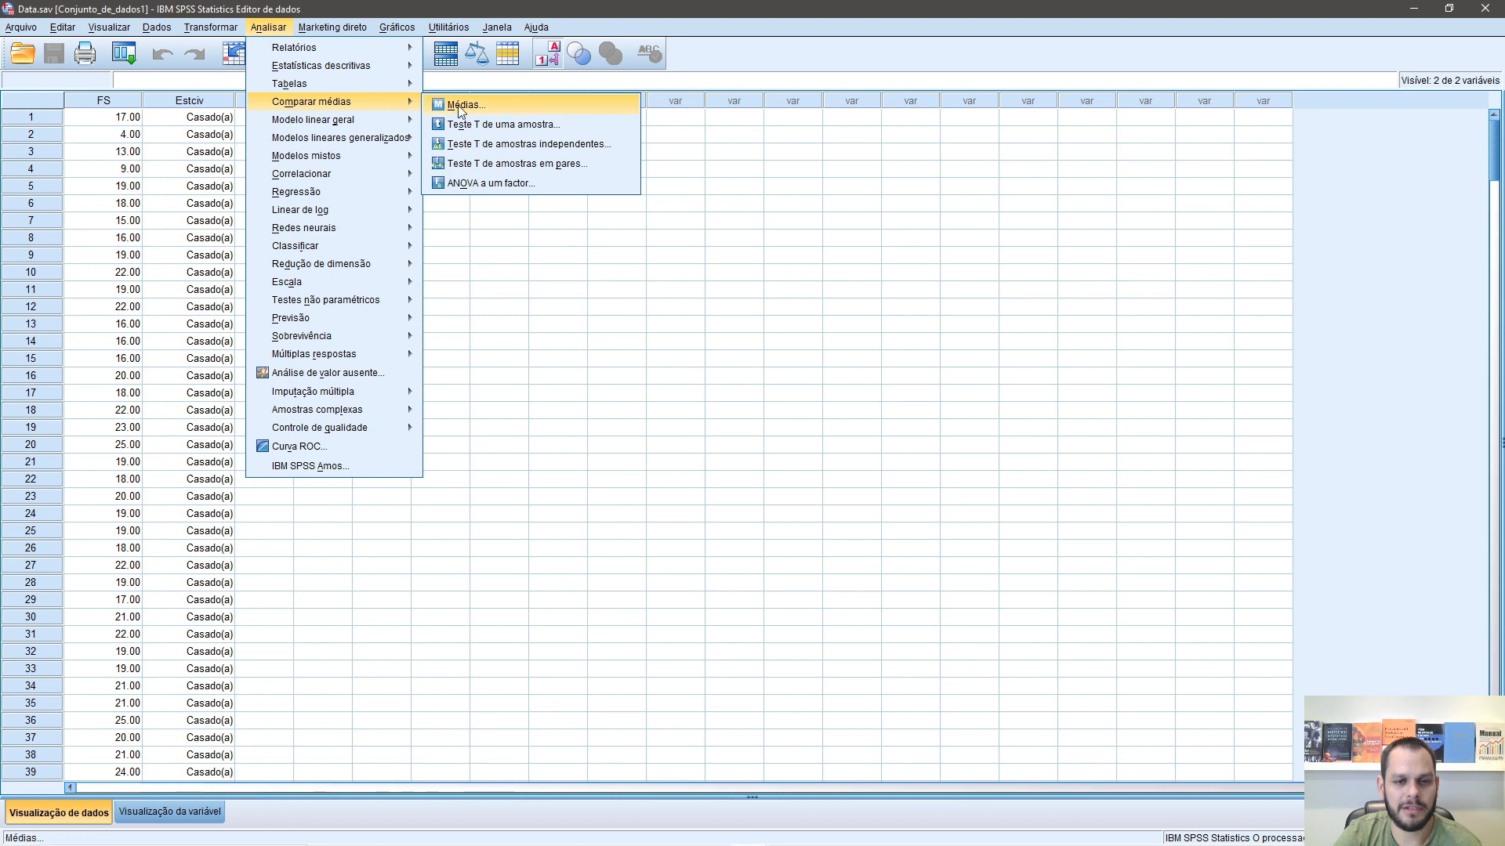
left_click(496, 186)
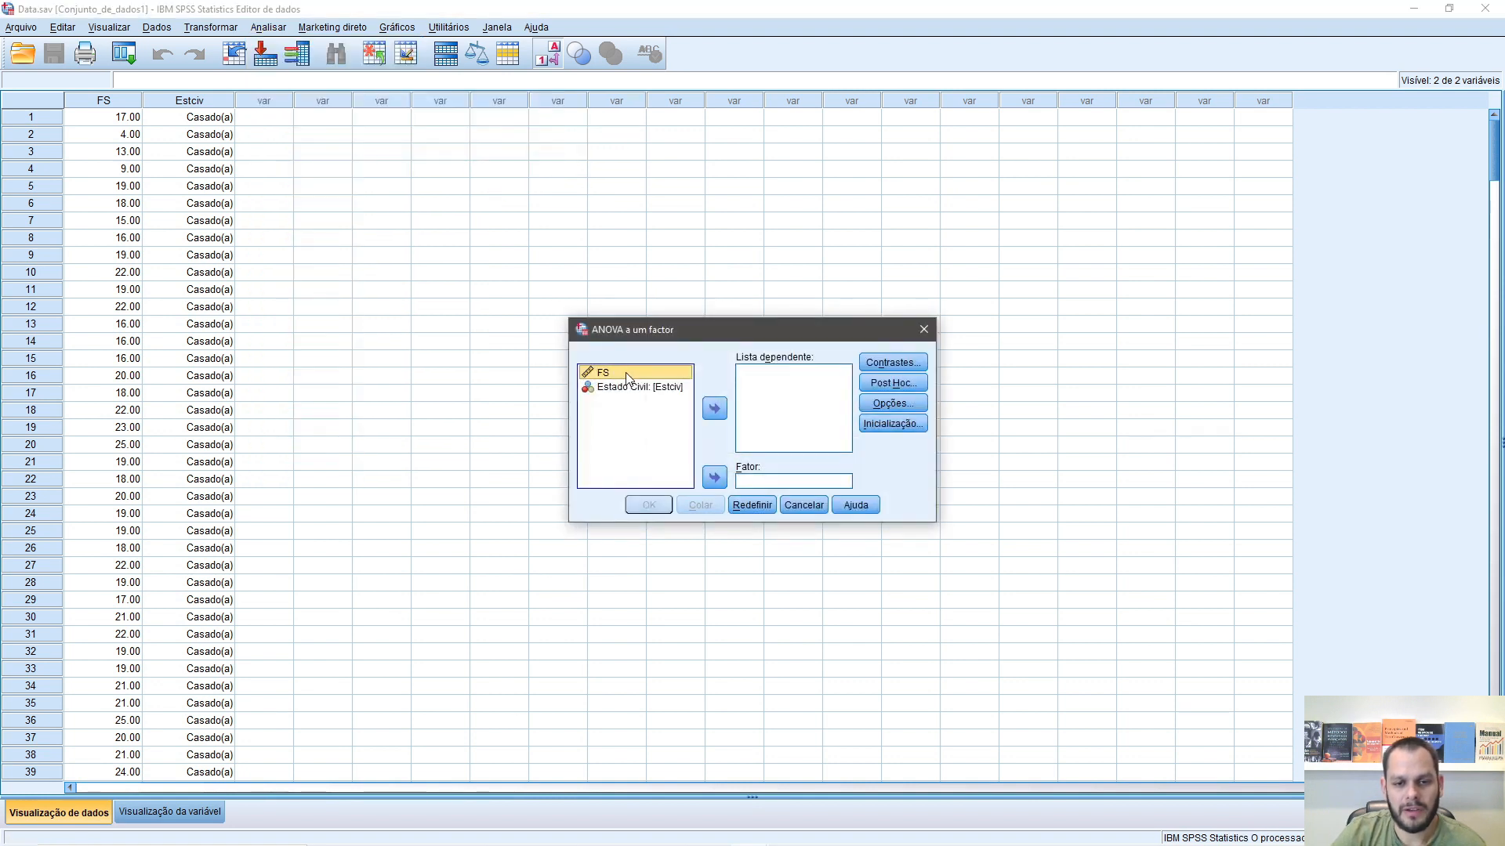
left_click(714, 410)
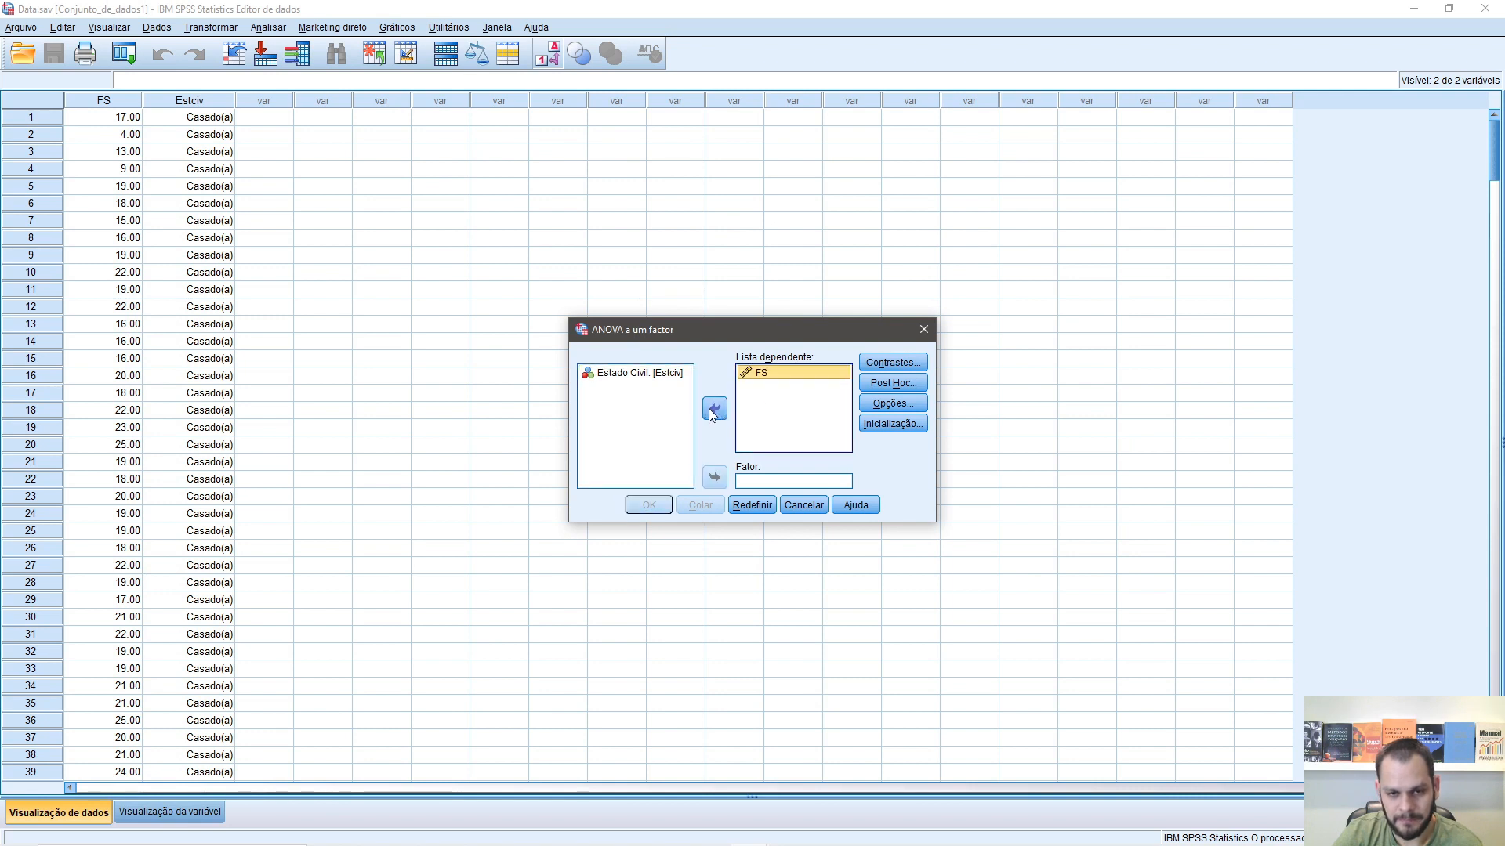
left_click(634, 377)
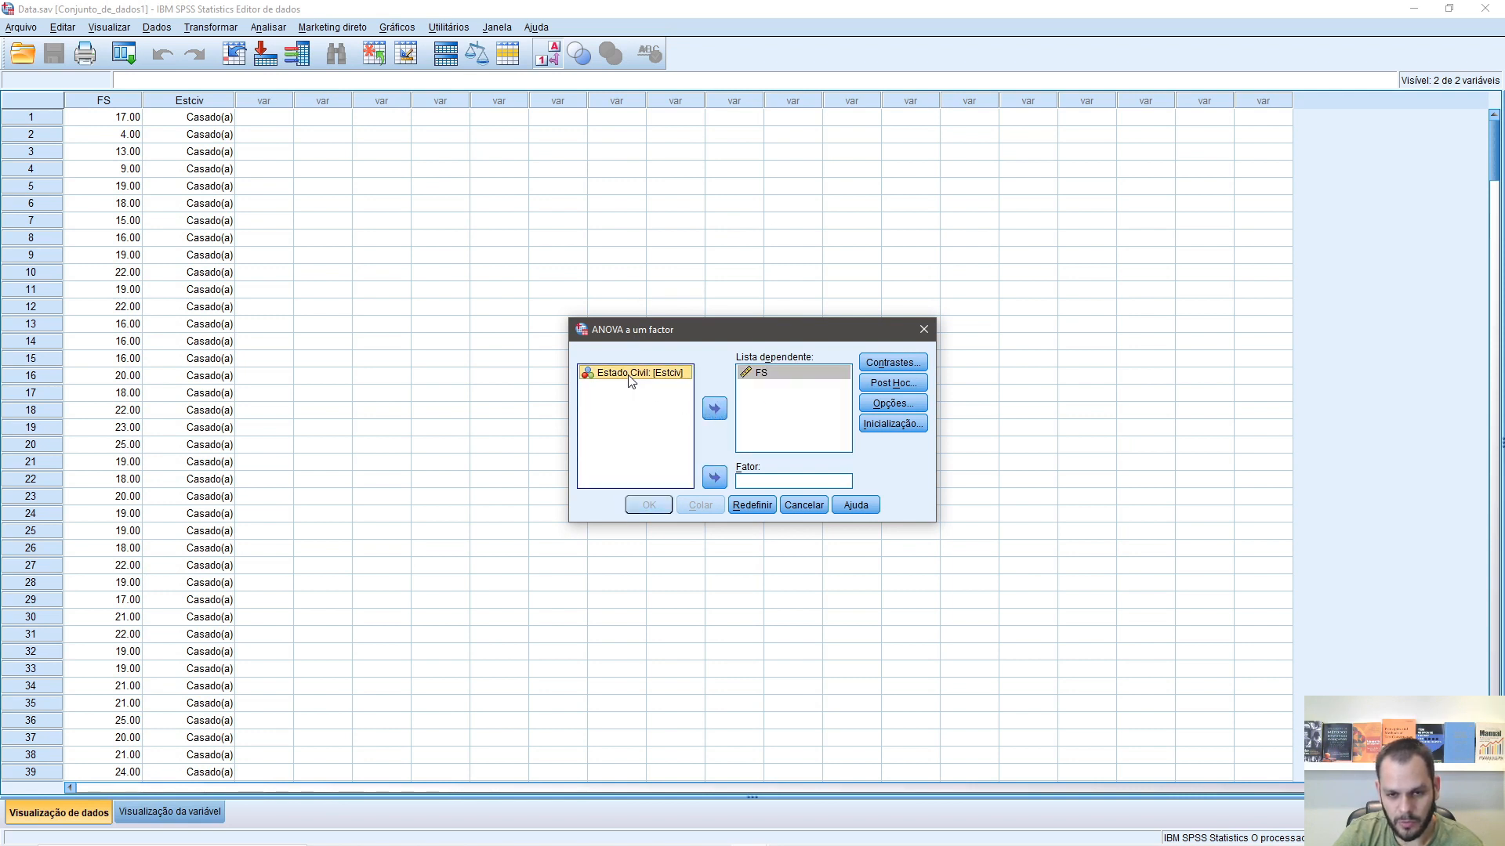
left_click(715, 479)
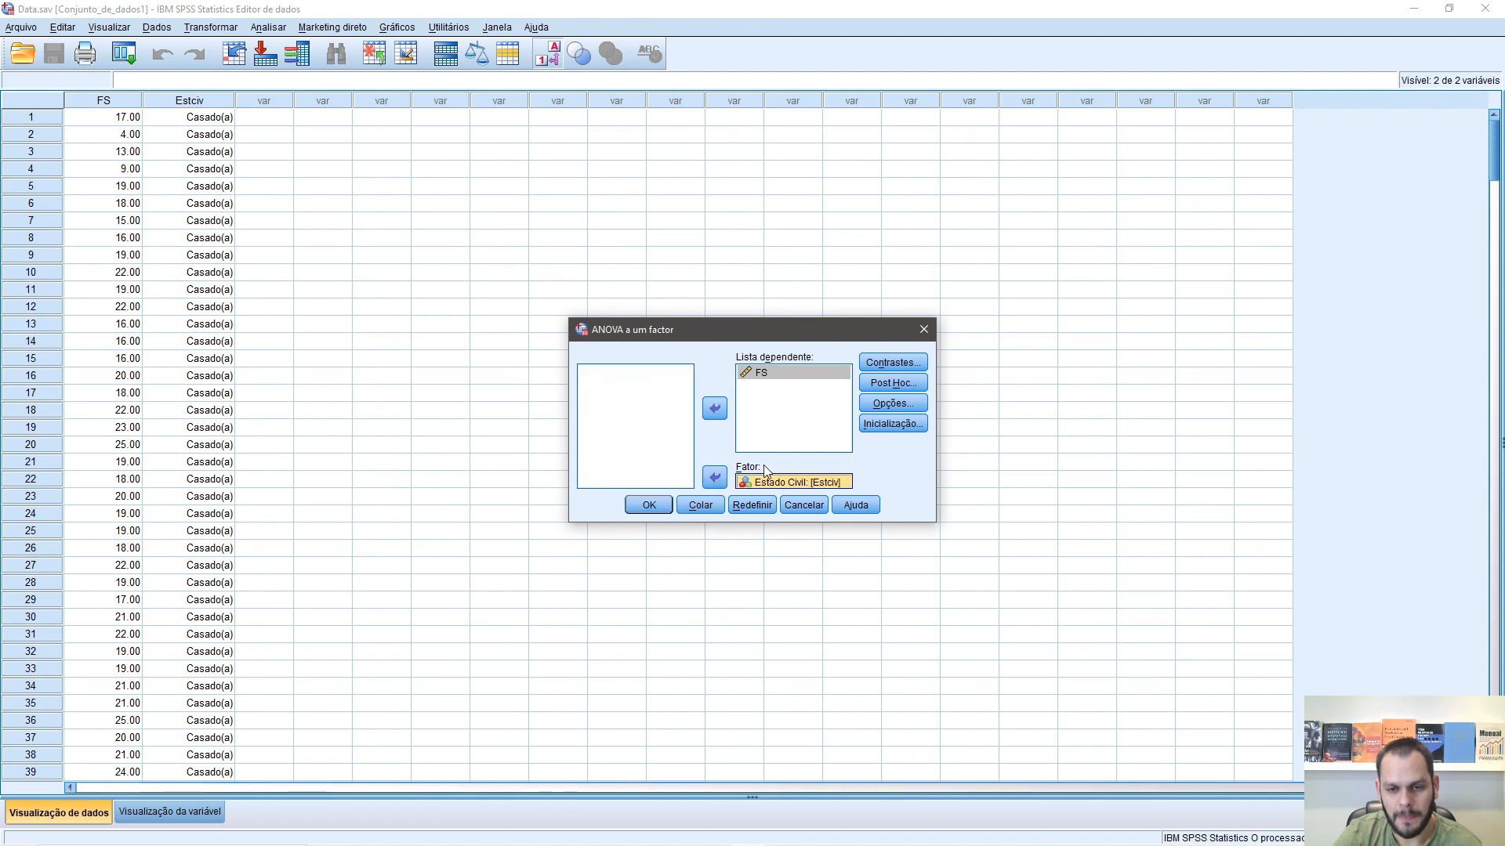
Step: Enable bootstrapping for the ANOVA with 1000 samples and 95% bias-corrected and accelerated (BCa) confidence intervals
left_click(881, 425)
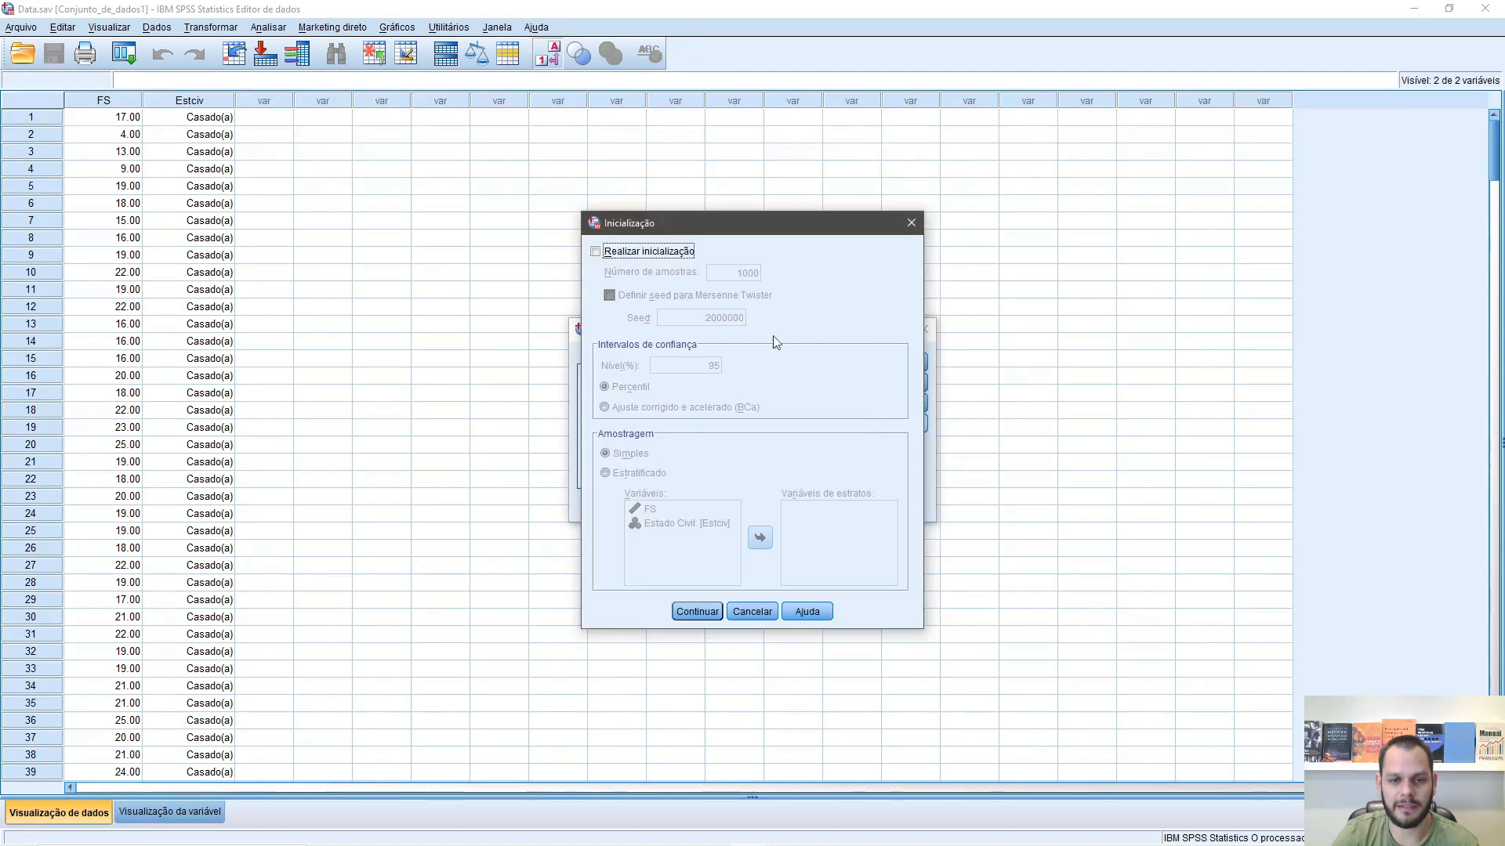
left_click(648, 257)
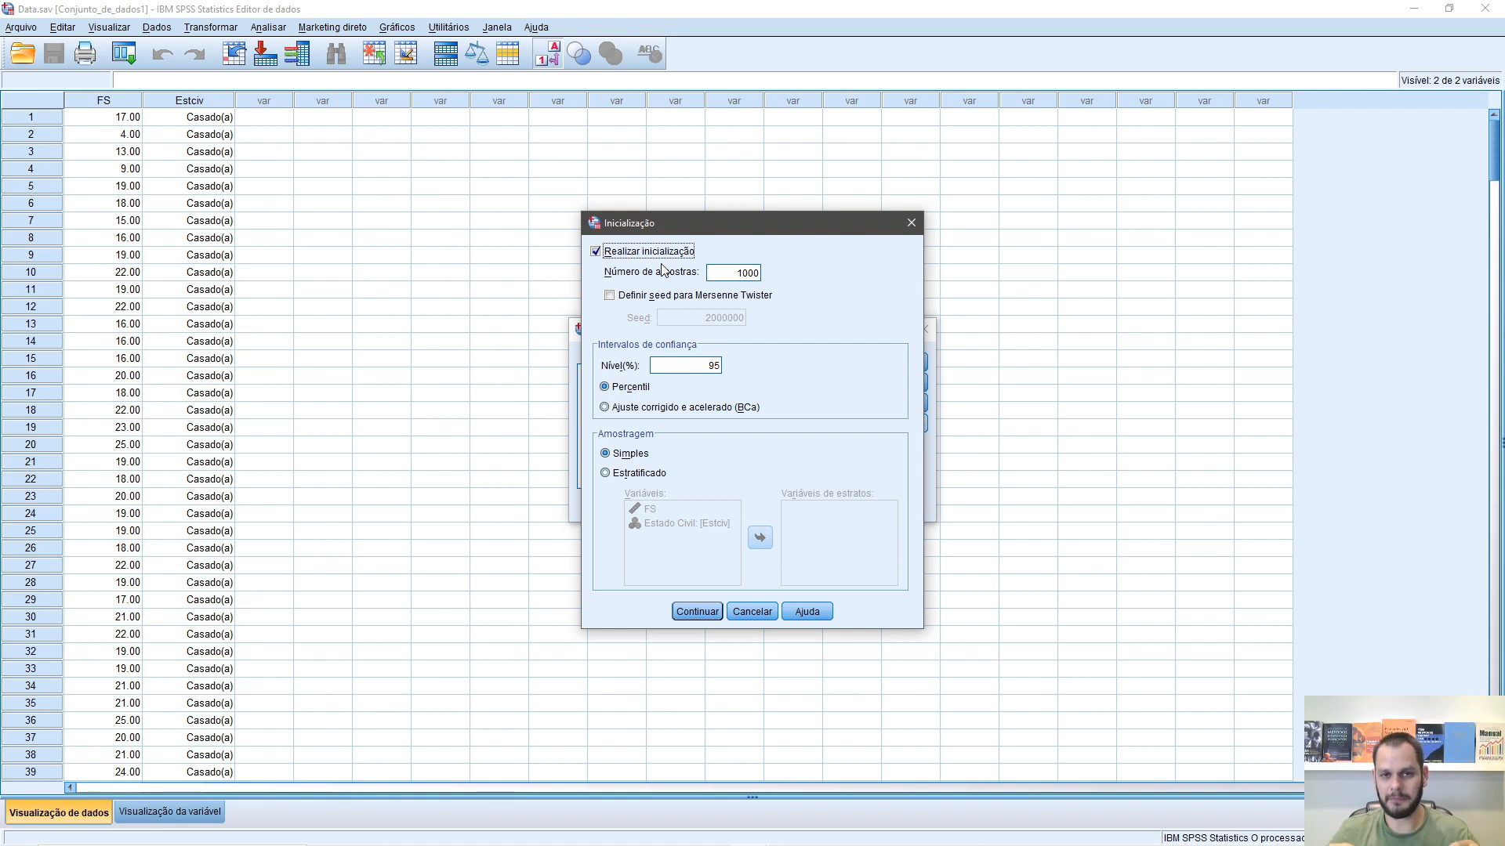
left_click(734, 276)
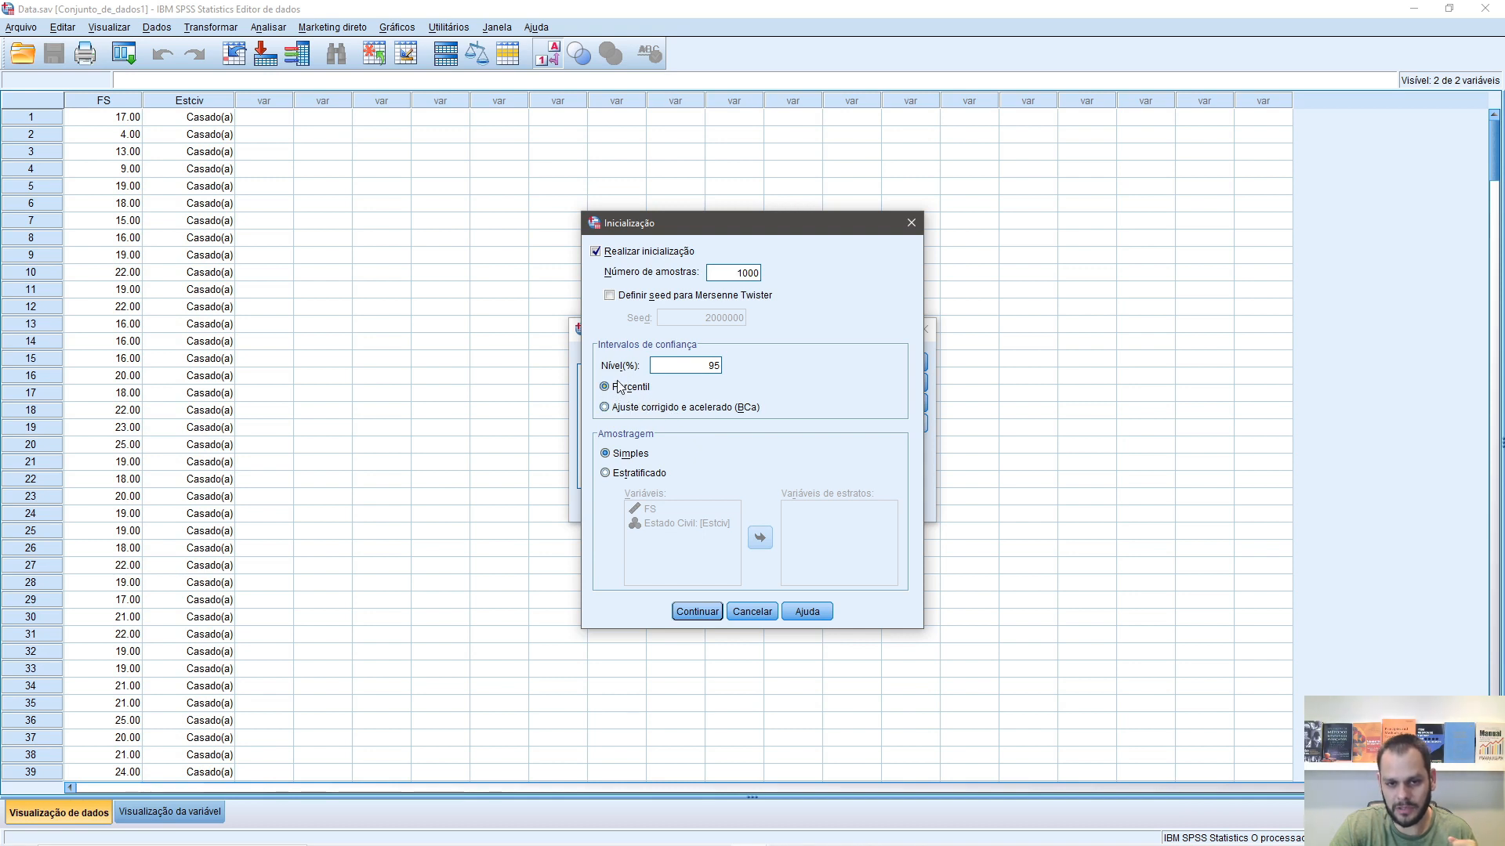
left_click(622, 409)
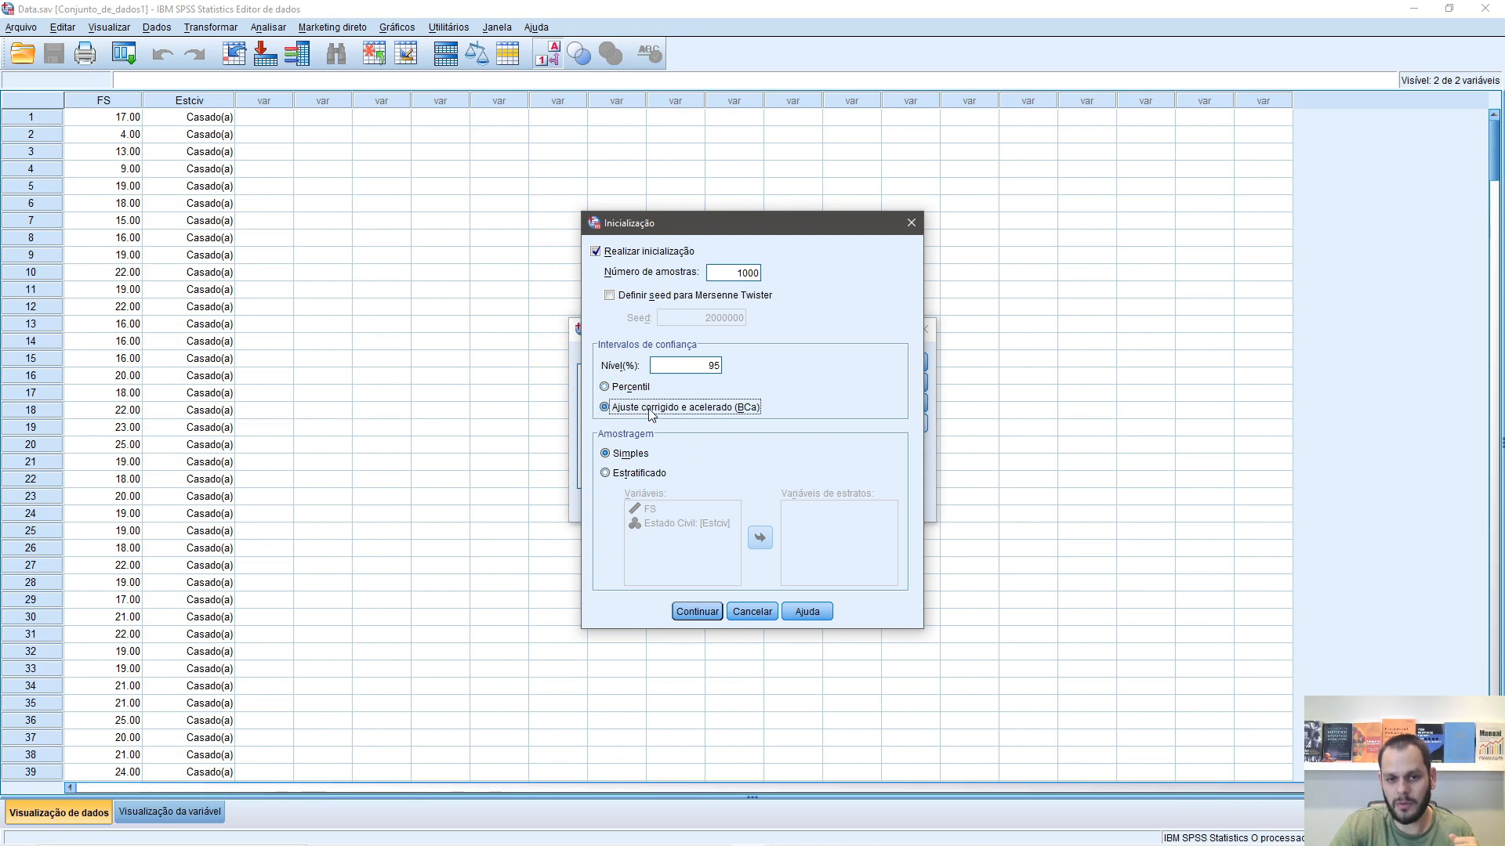
left_click(740, 273)
double_click(740, 273)
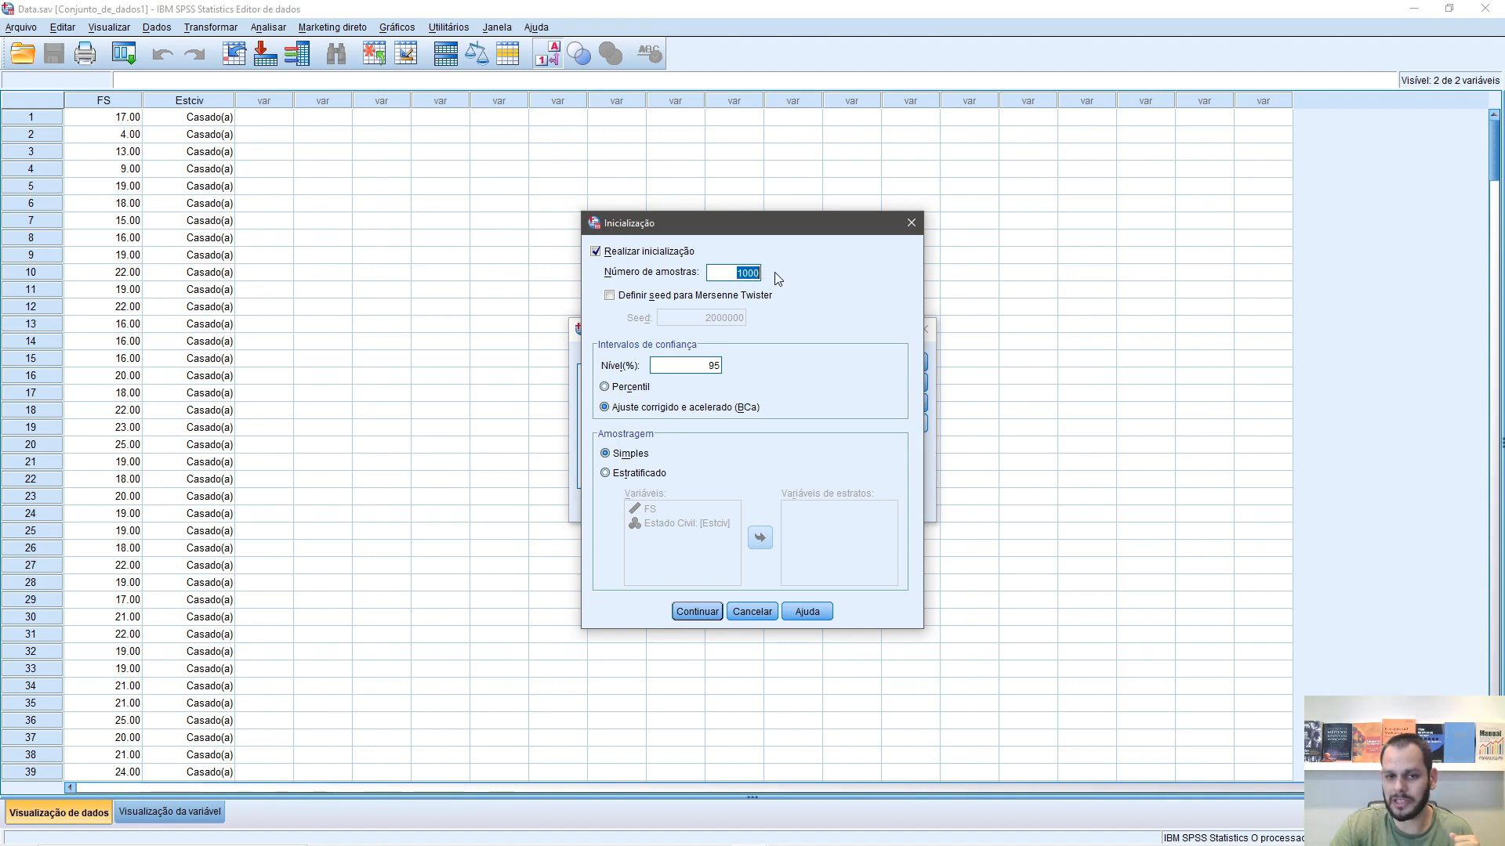
left_click(701, 614)
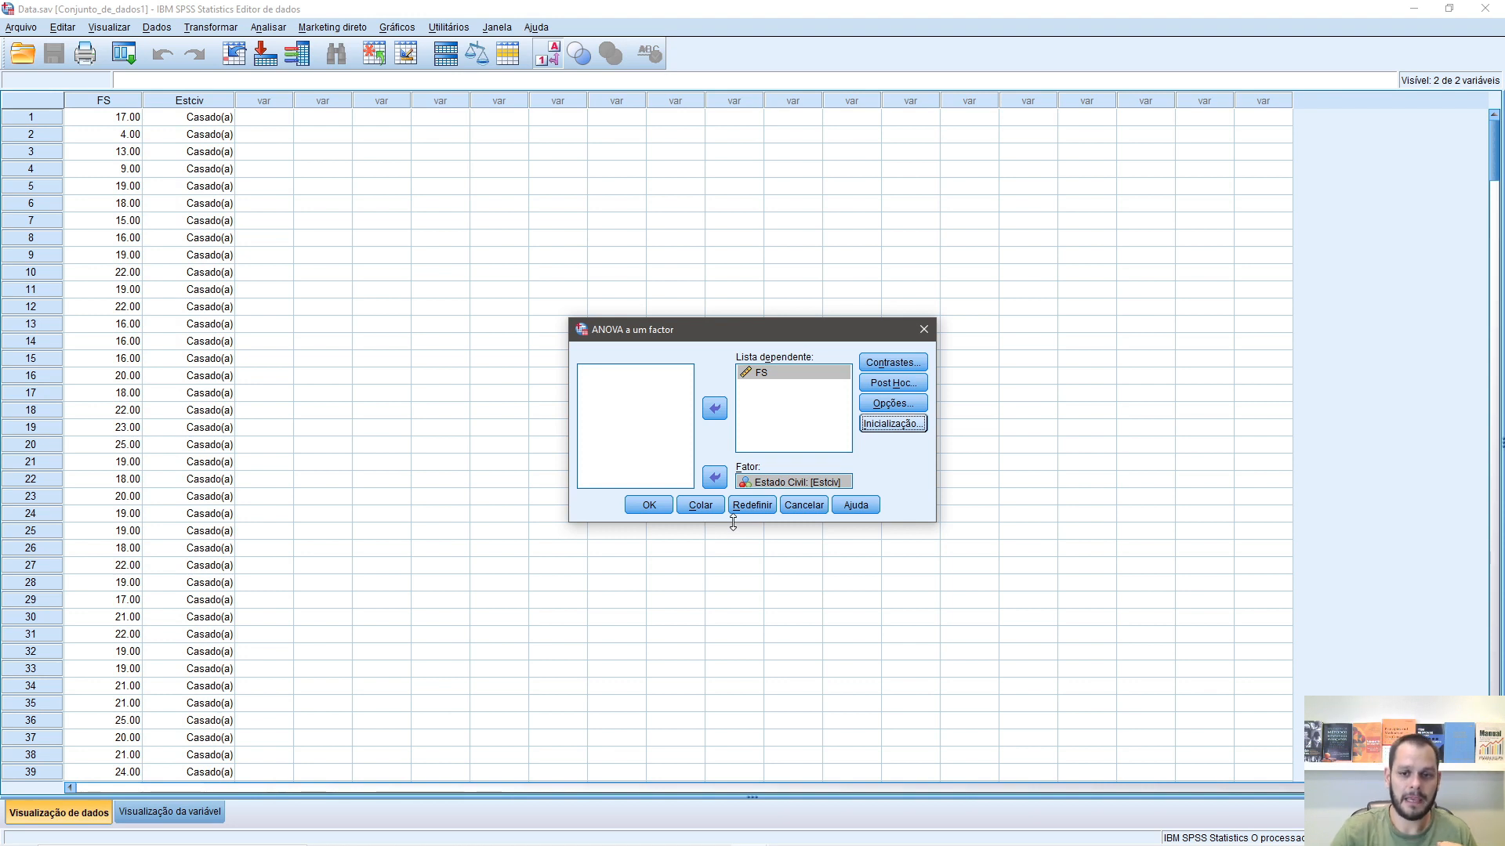
Step: Request descriptive statistics, the homogeneity of variance test and the Welch test for the ANOVA, and open the post hoc comparison settings
left_click(885, 406)
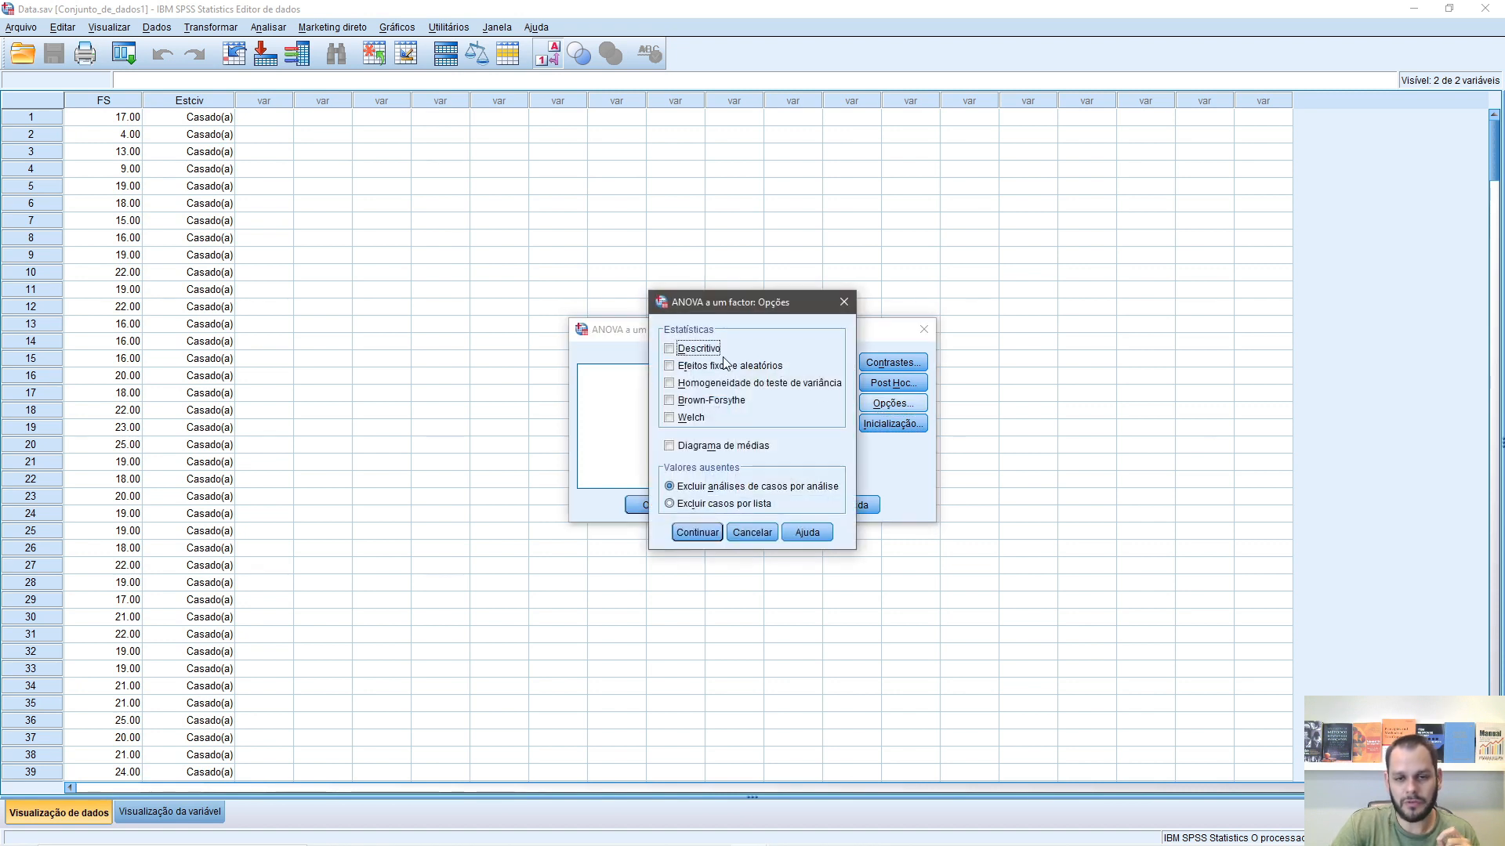
left_click(709, 350)
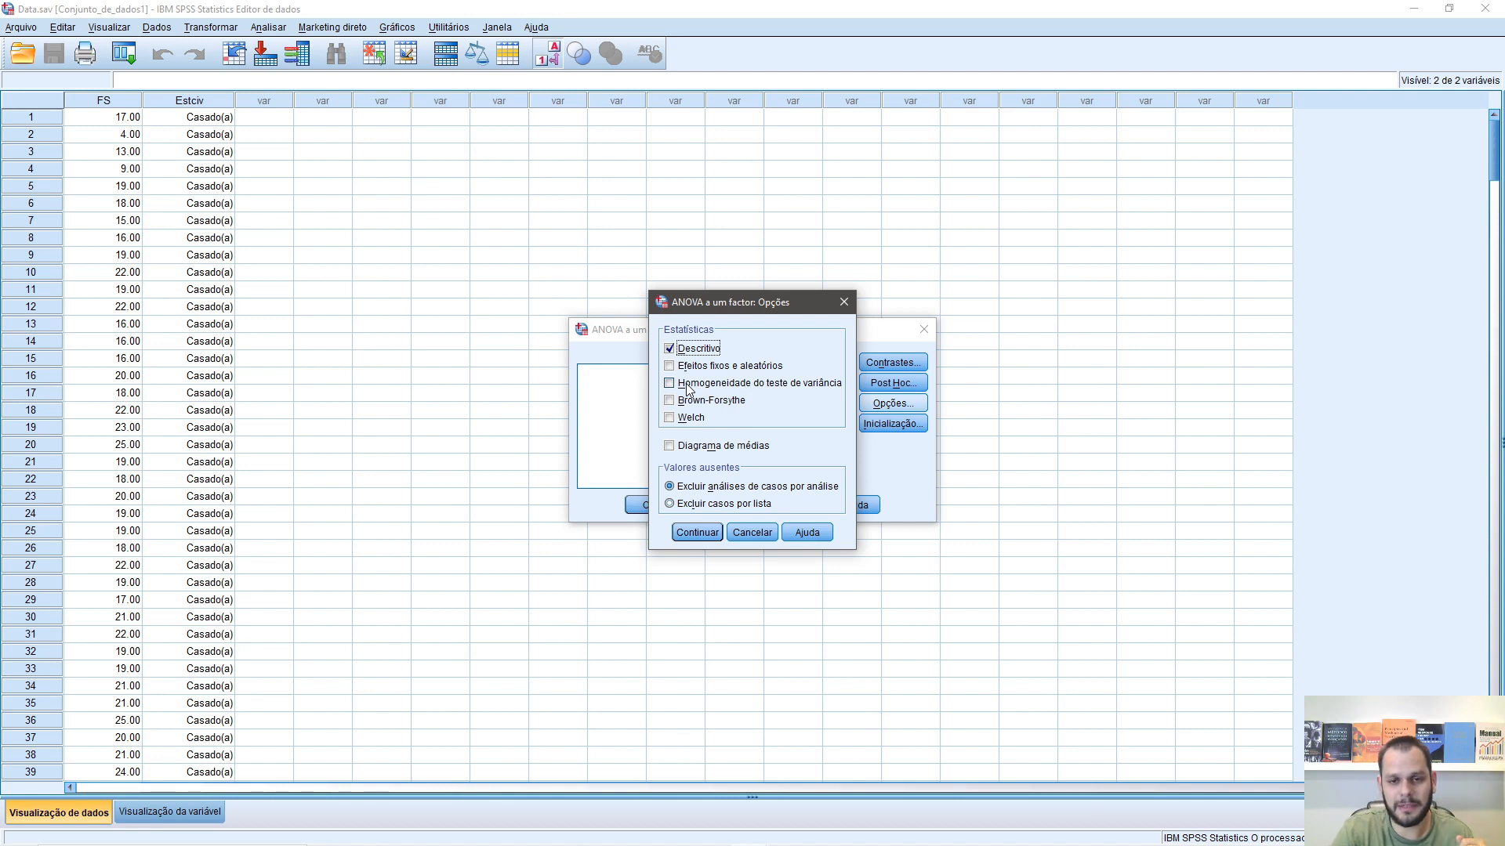
left_click(733, 389)
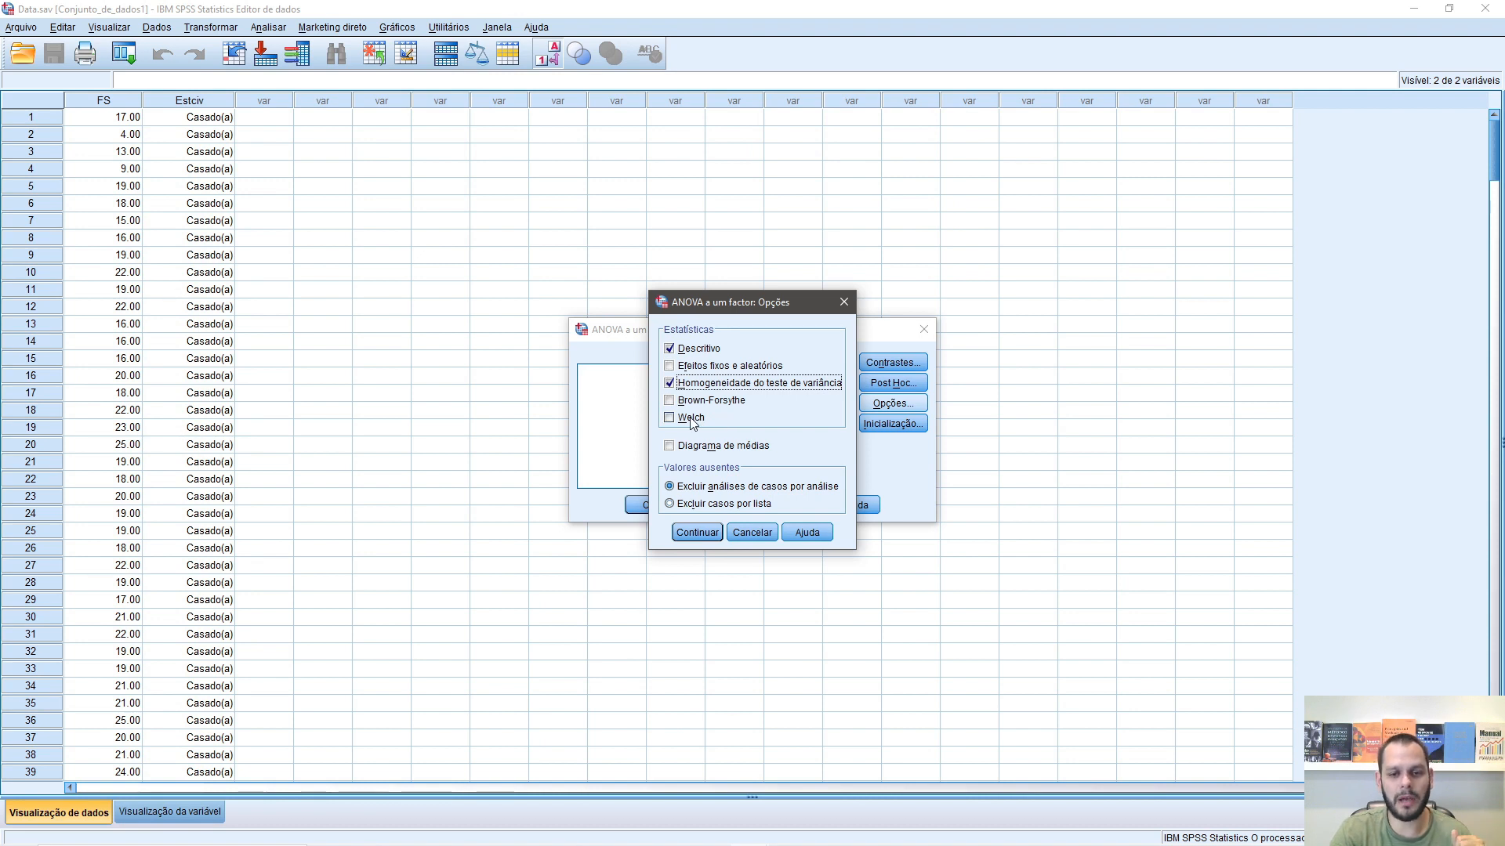
left_click(670, 420)
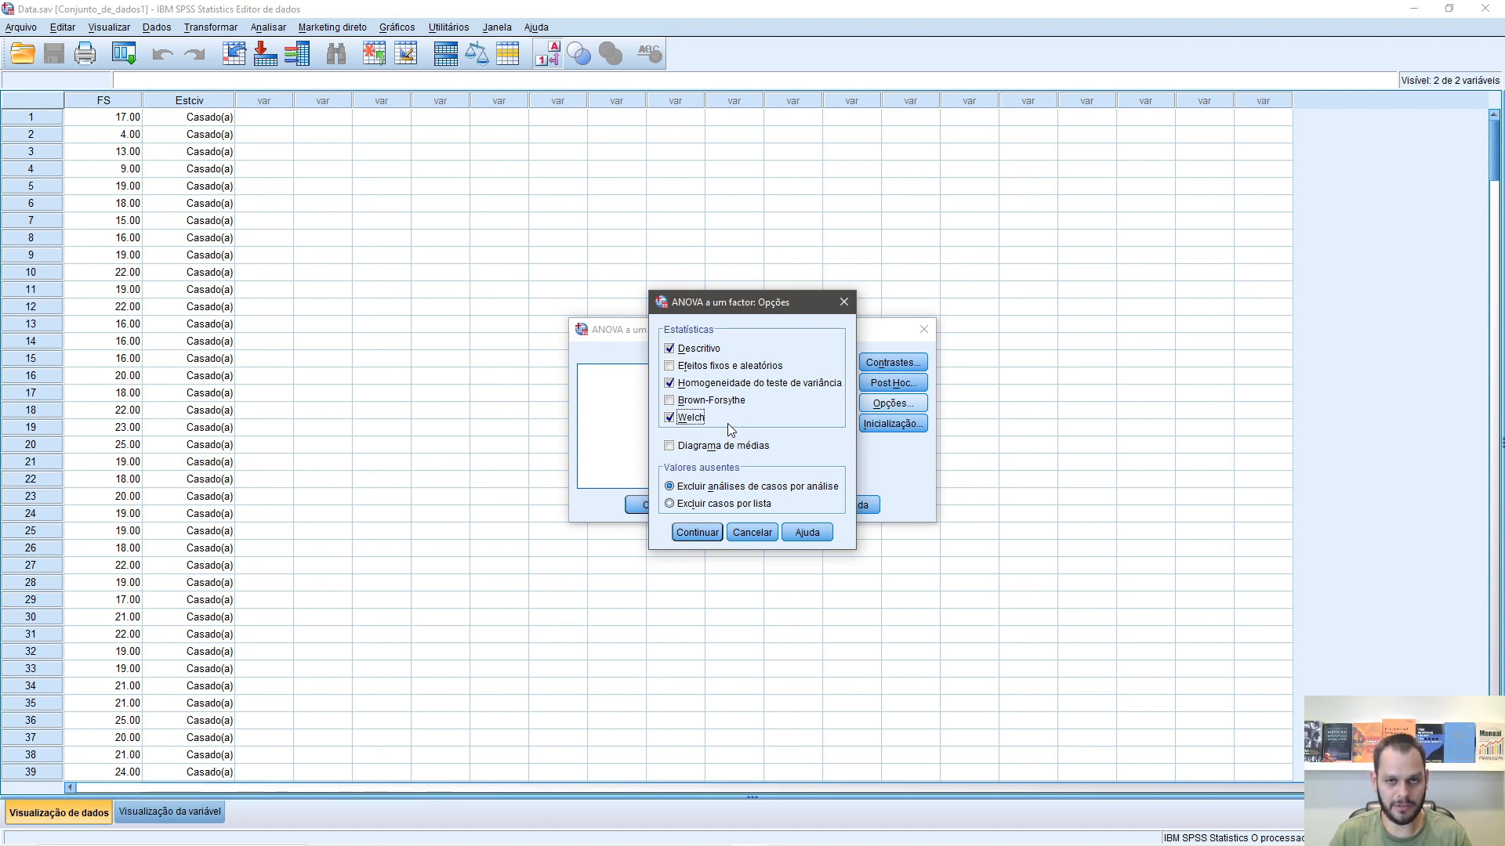
left_click(692, 535)
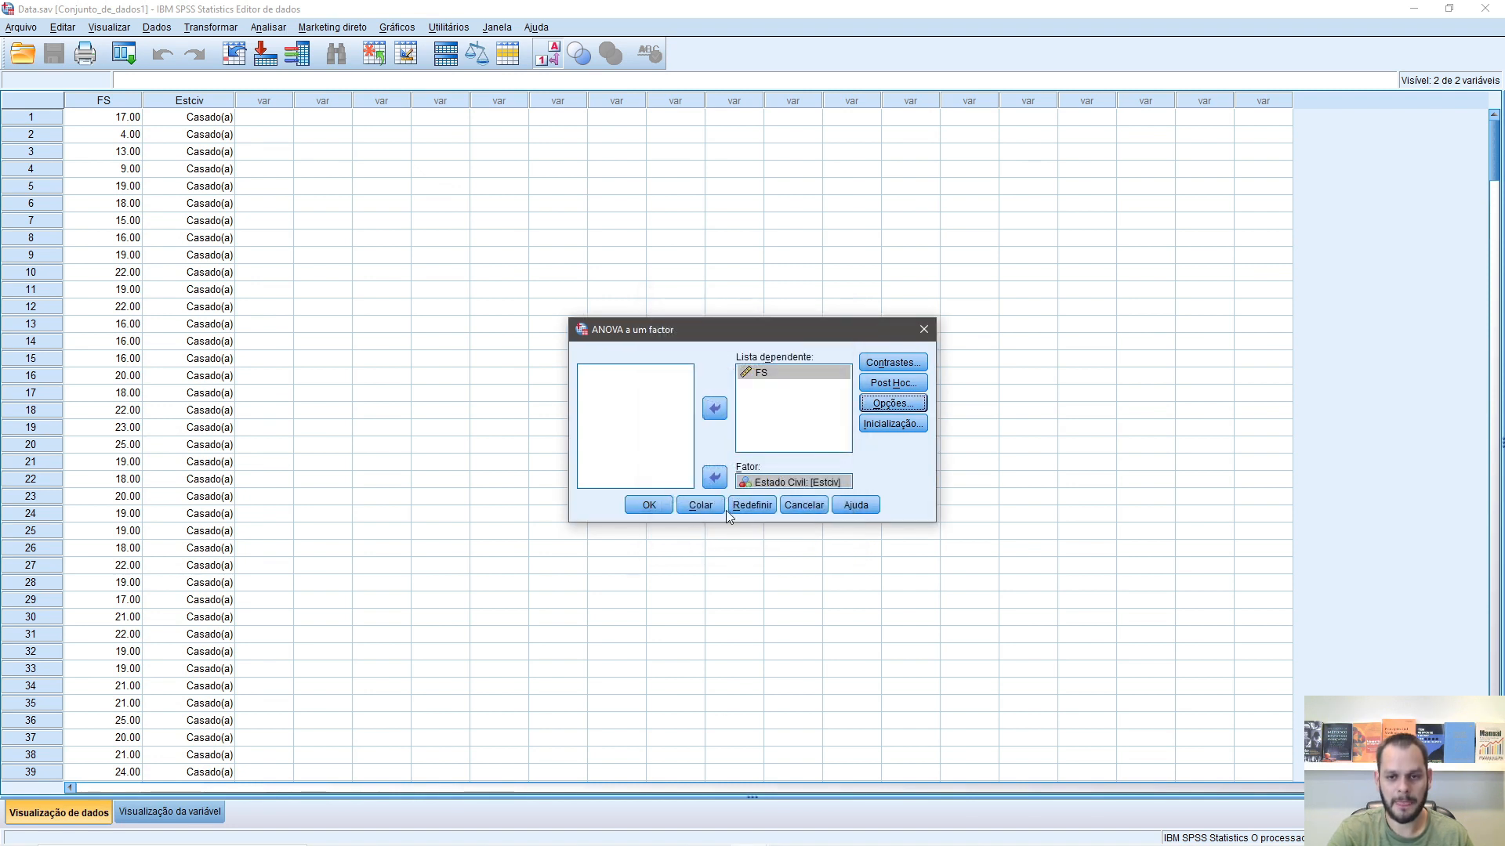
left_click(889, 382)
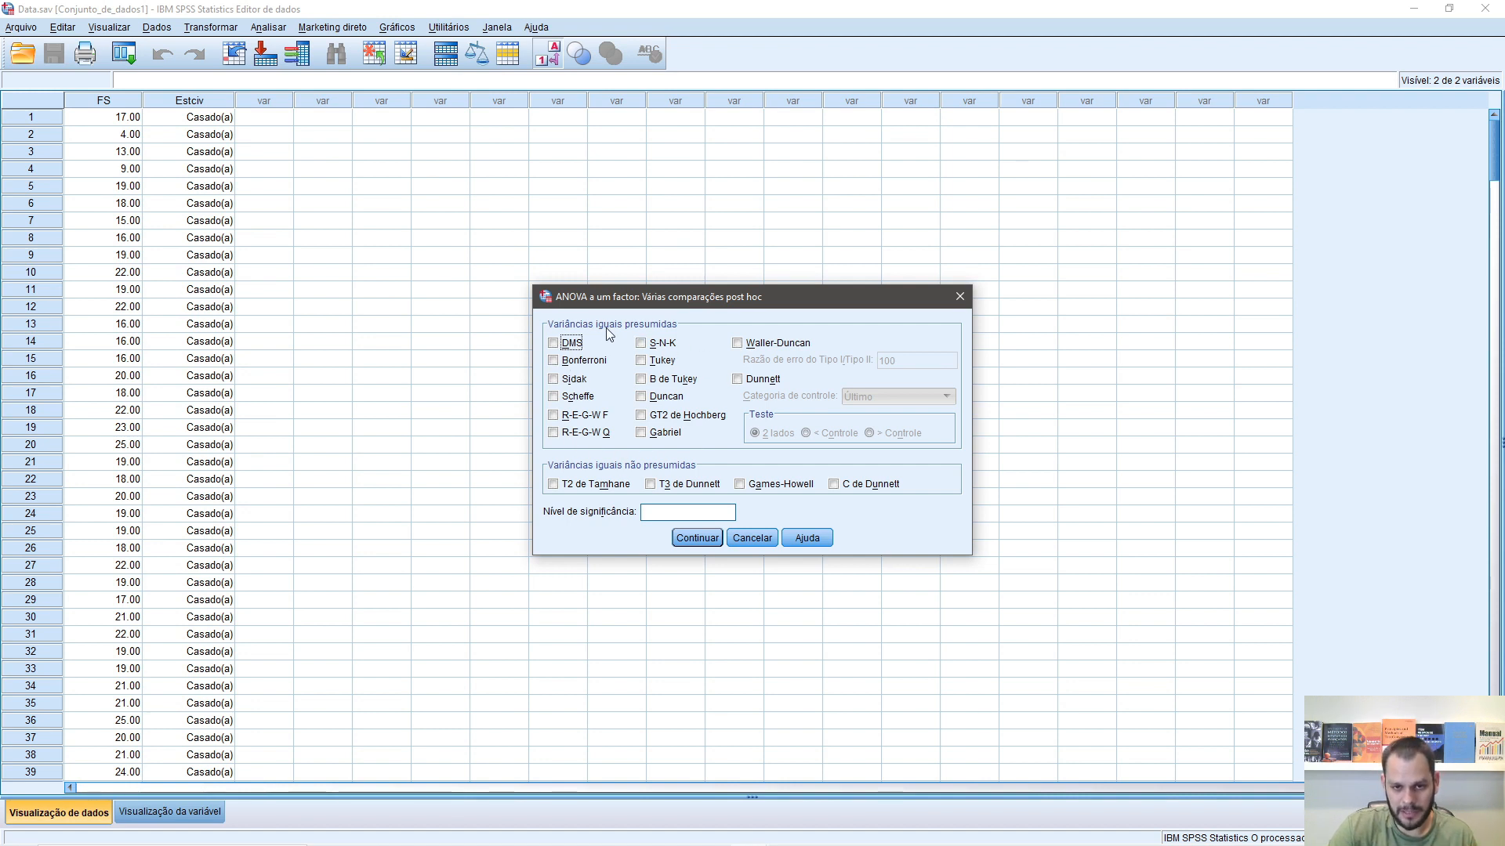
left_click(580, 363)
left_click(664, 366)
left_click(662, 365)
left_click(582, 363)
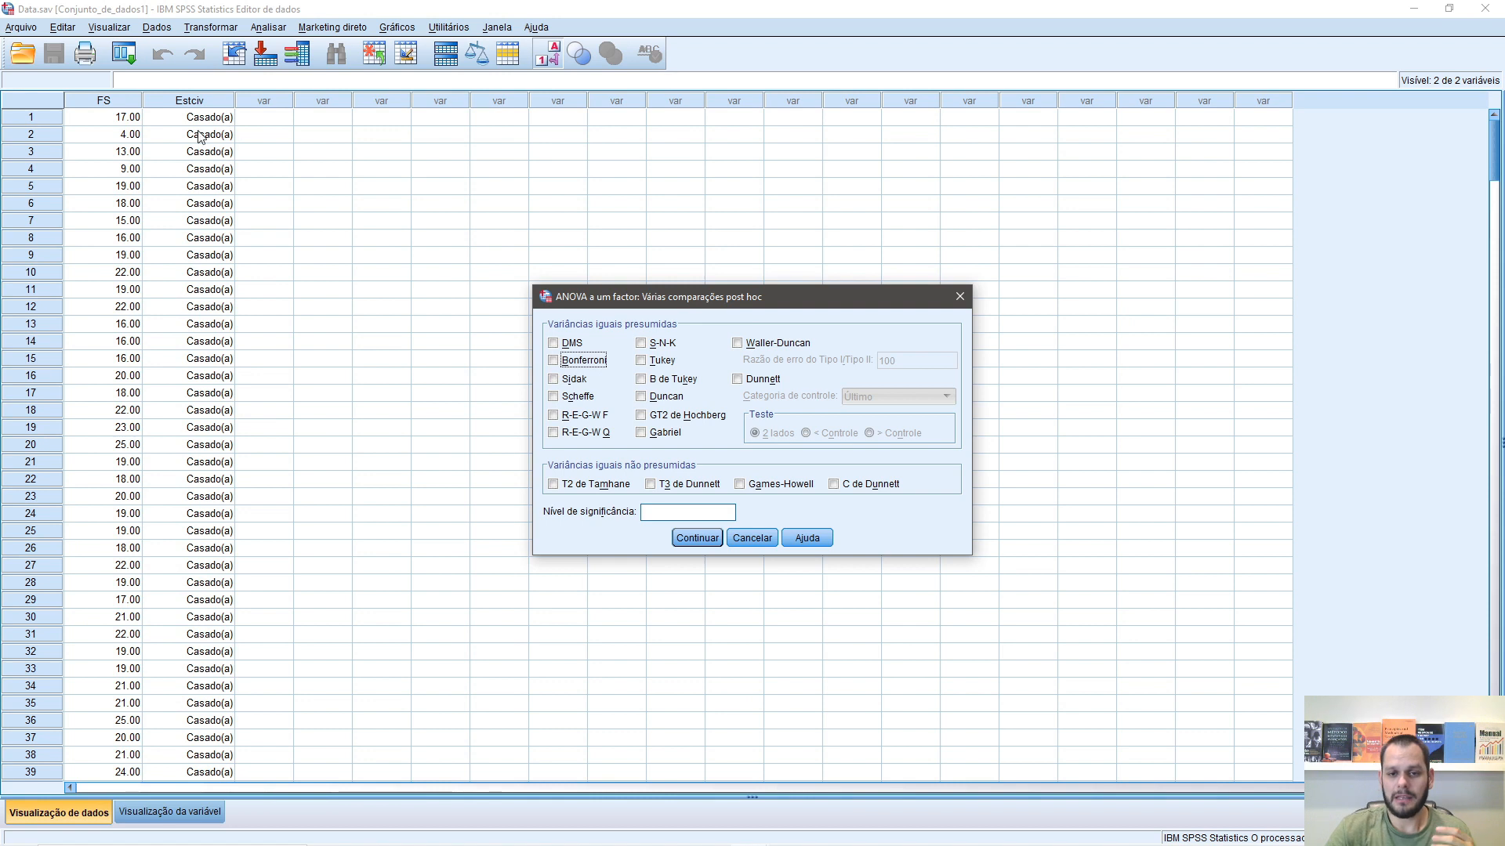
Step: Choose the Hochberg GT2 and Games-Howell post hoc tests with a significance level of .05
left_click(672, 419)
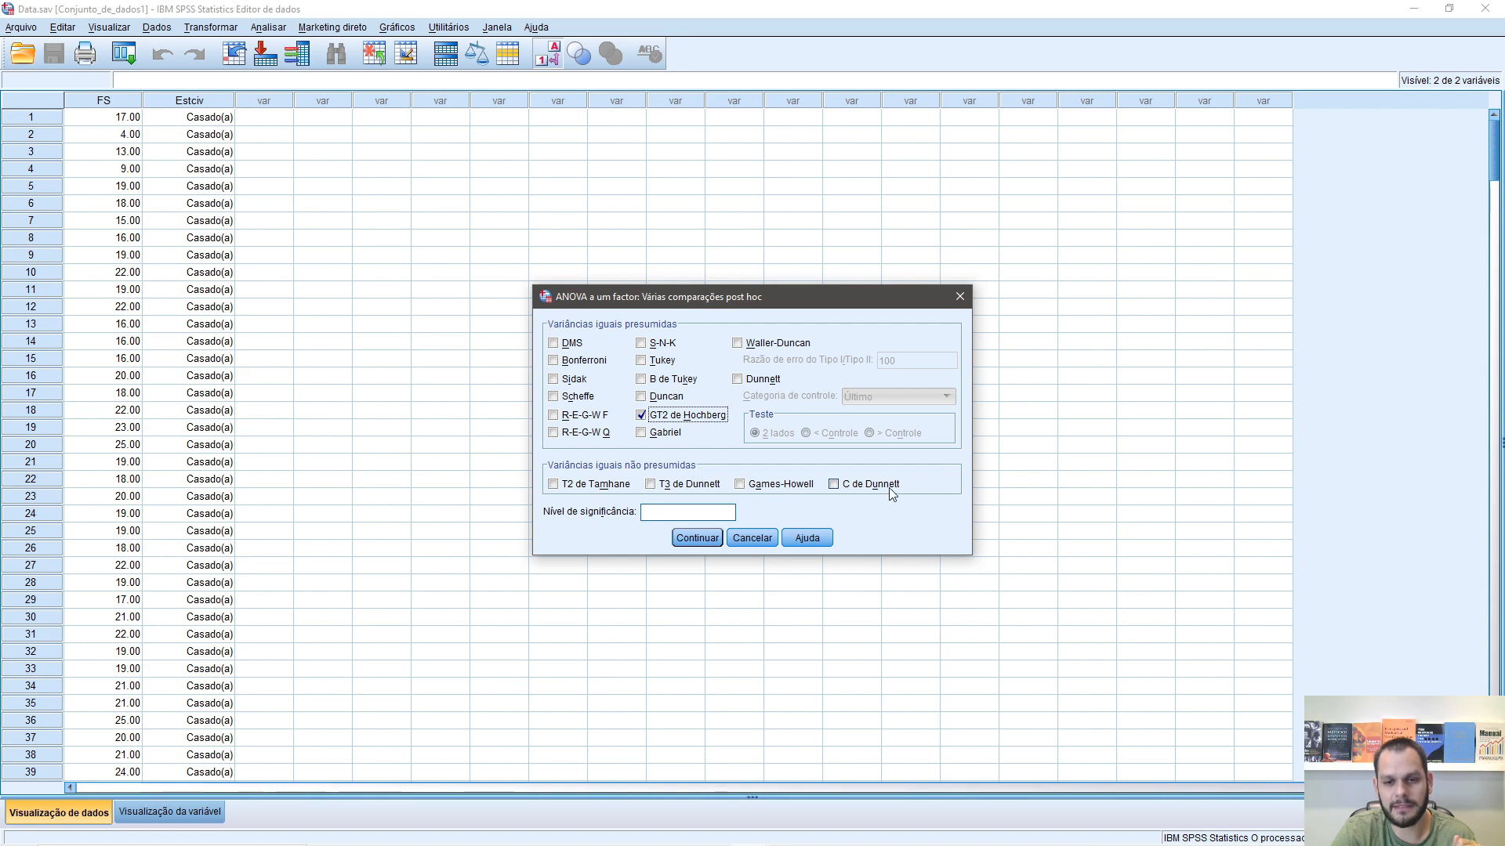
left_click(778, 490)
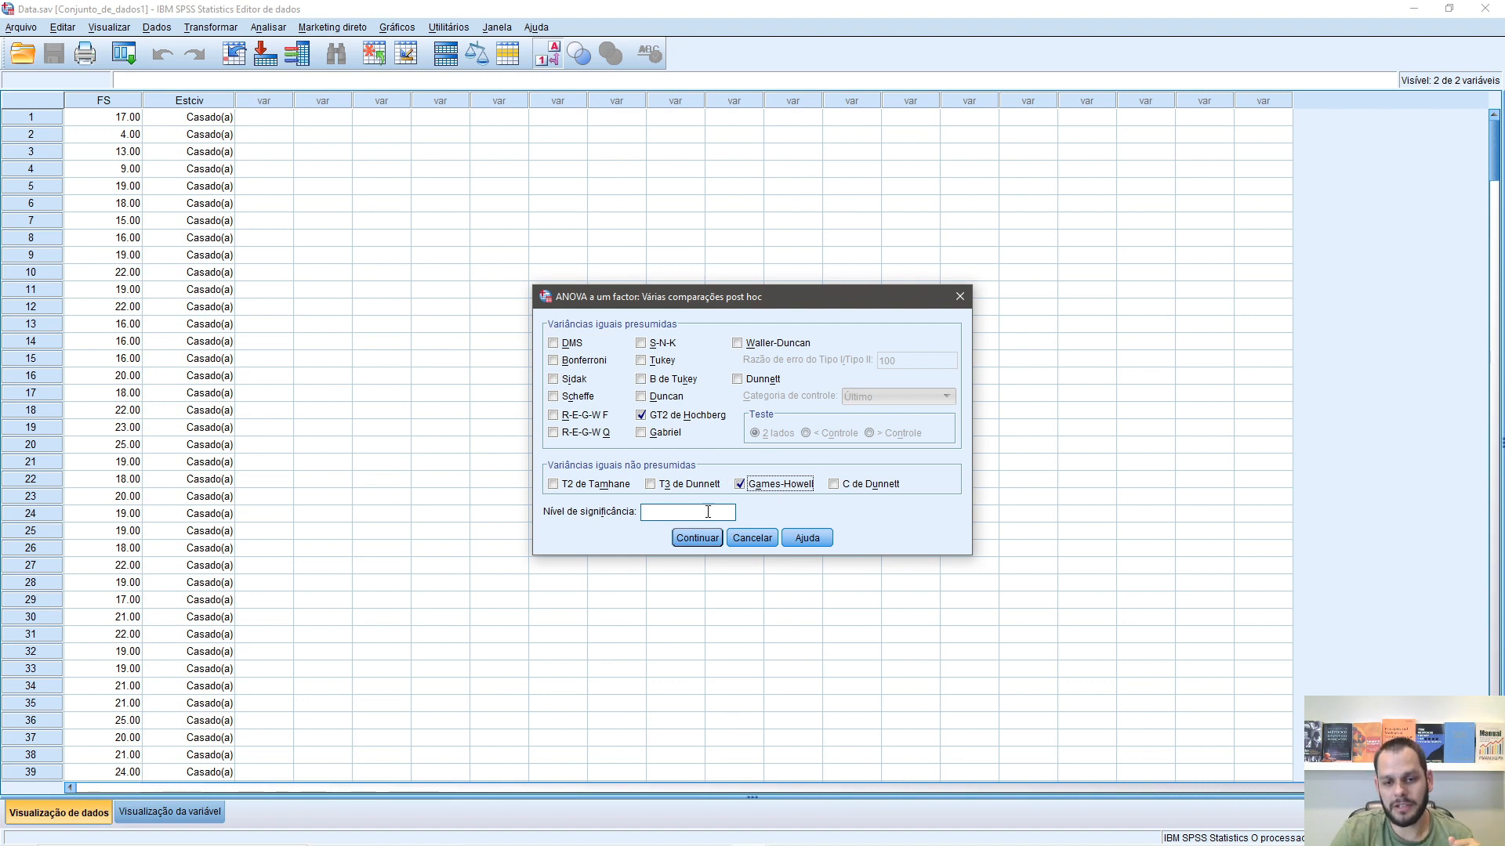
left_click(652, 513)
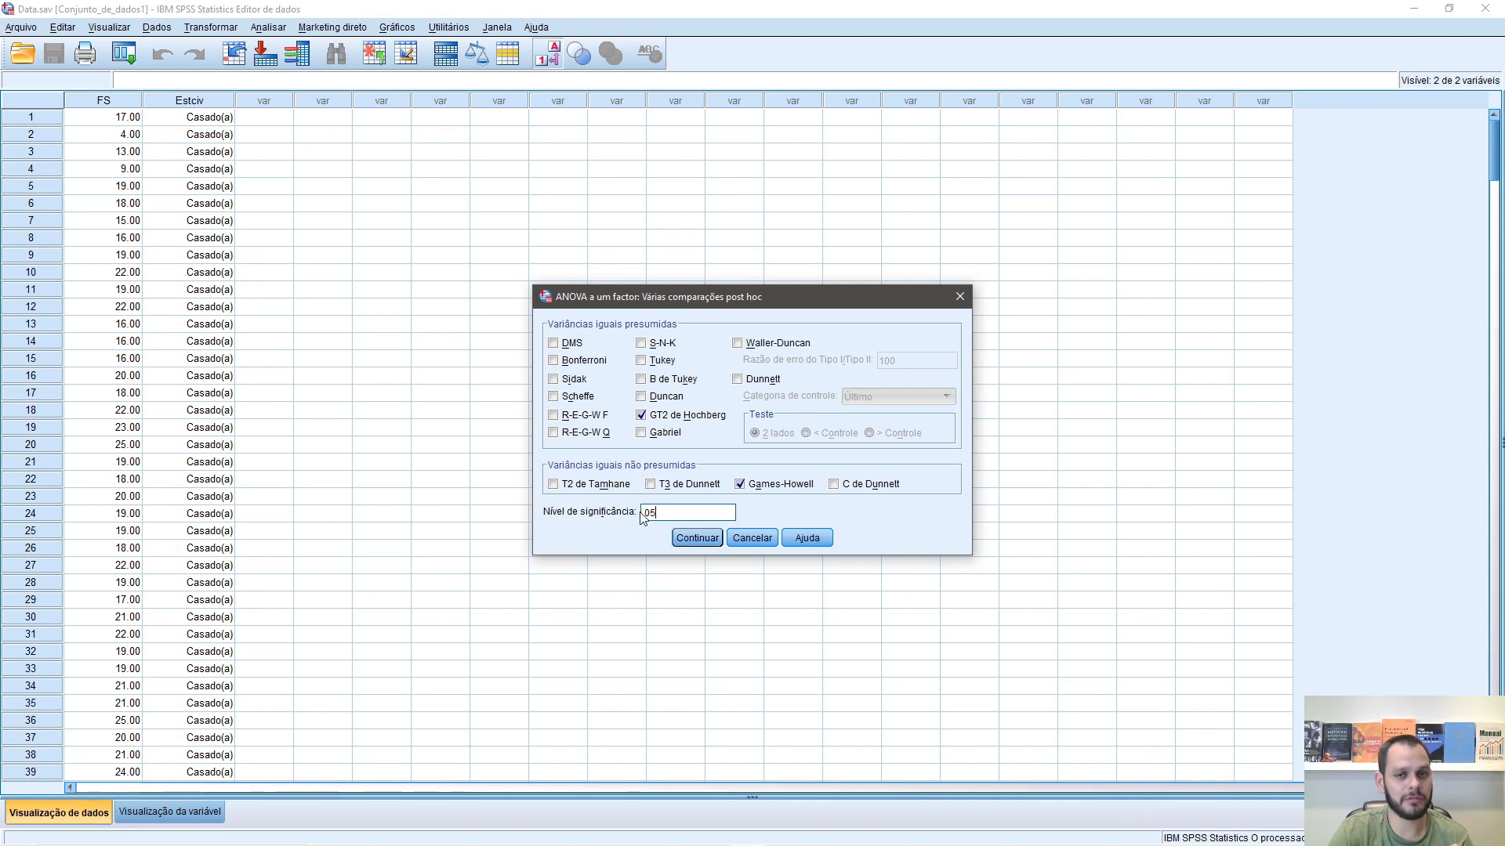
left_click(697, 540)
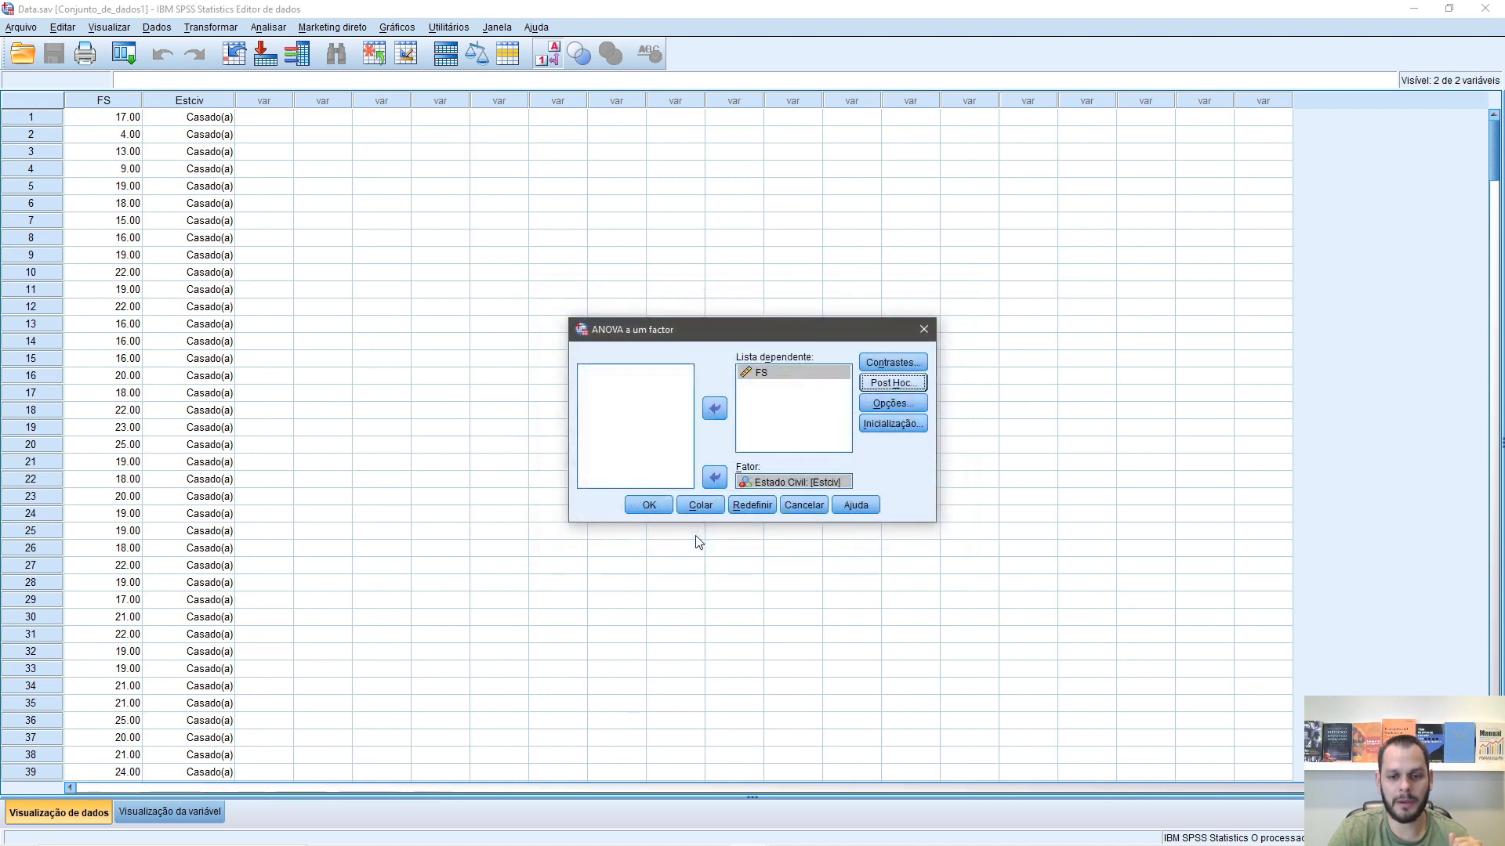
Step: Run the one-way ANOVA and examine the descriptives table with its bootstrap estimates for each marital status group
left_click(649, 505)
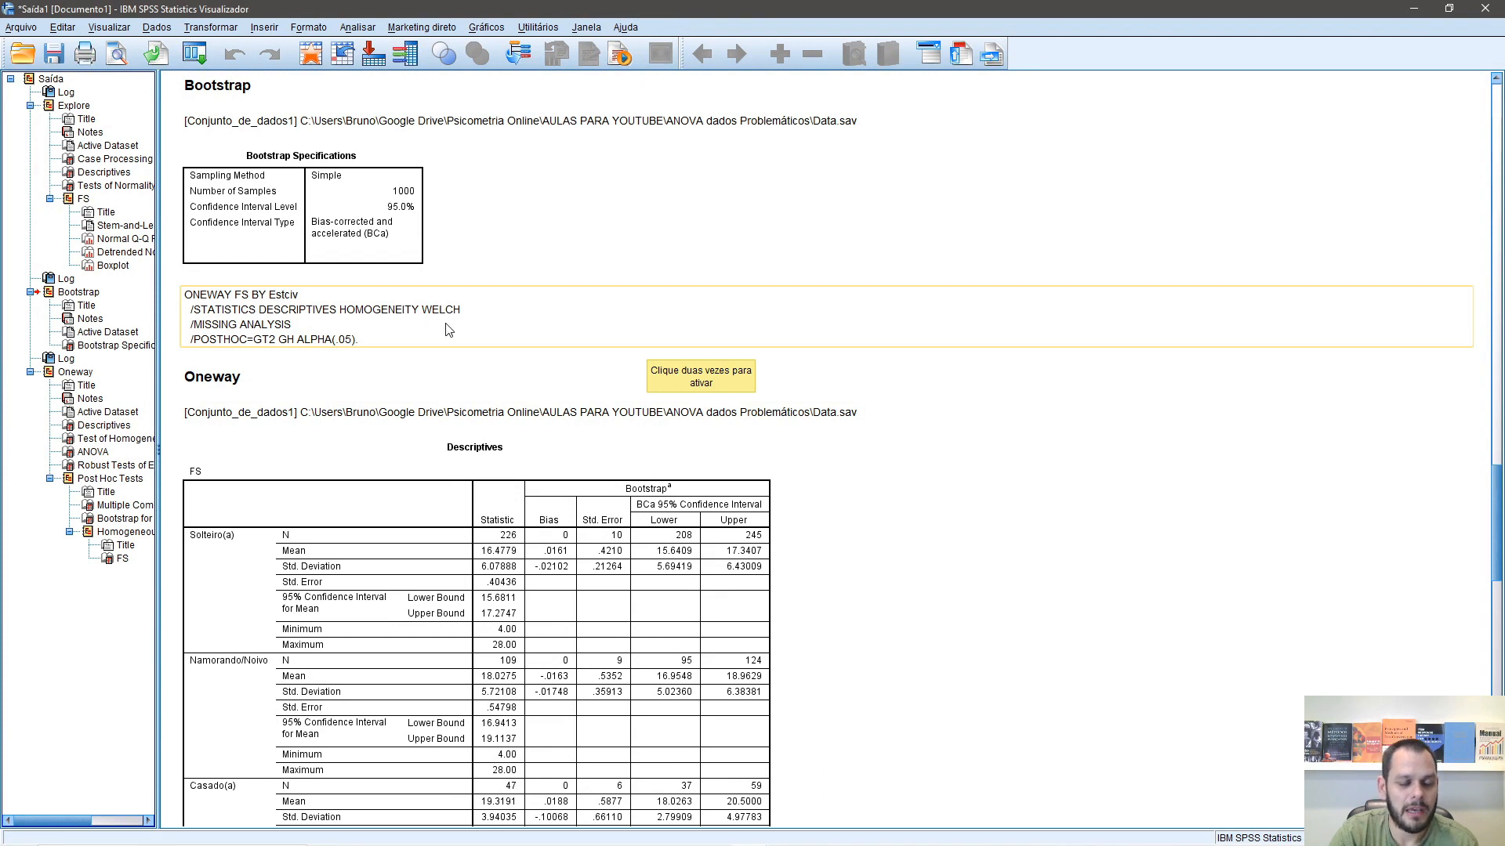
scroll(452, 329, "down", 3)
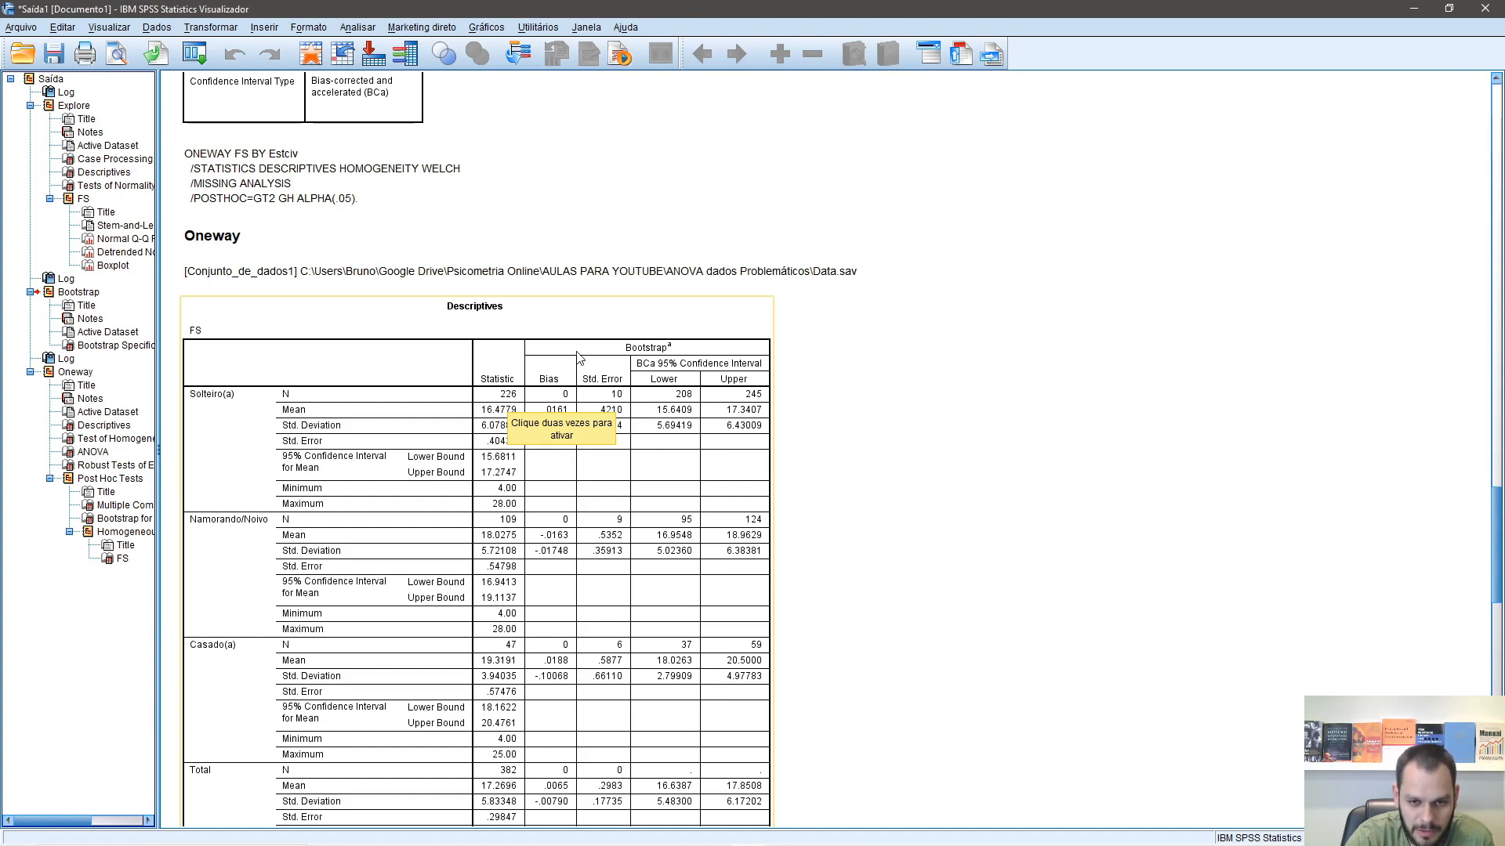
left_click(645, 354)
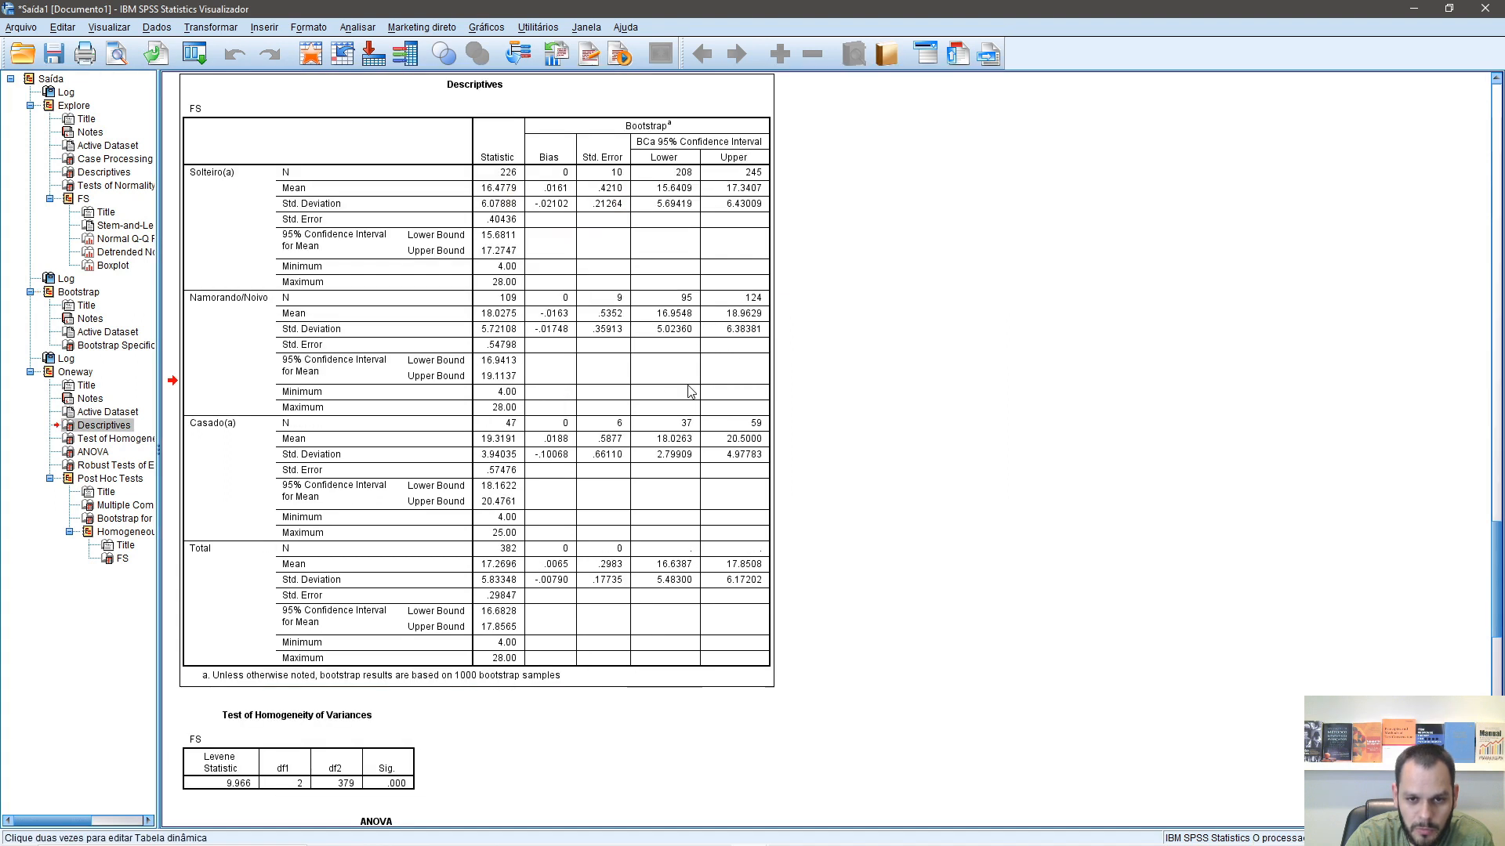
scroll(715, 376, "up", 1)
left_click(829, 245)
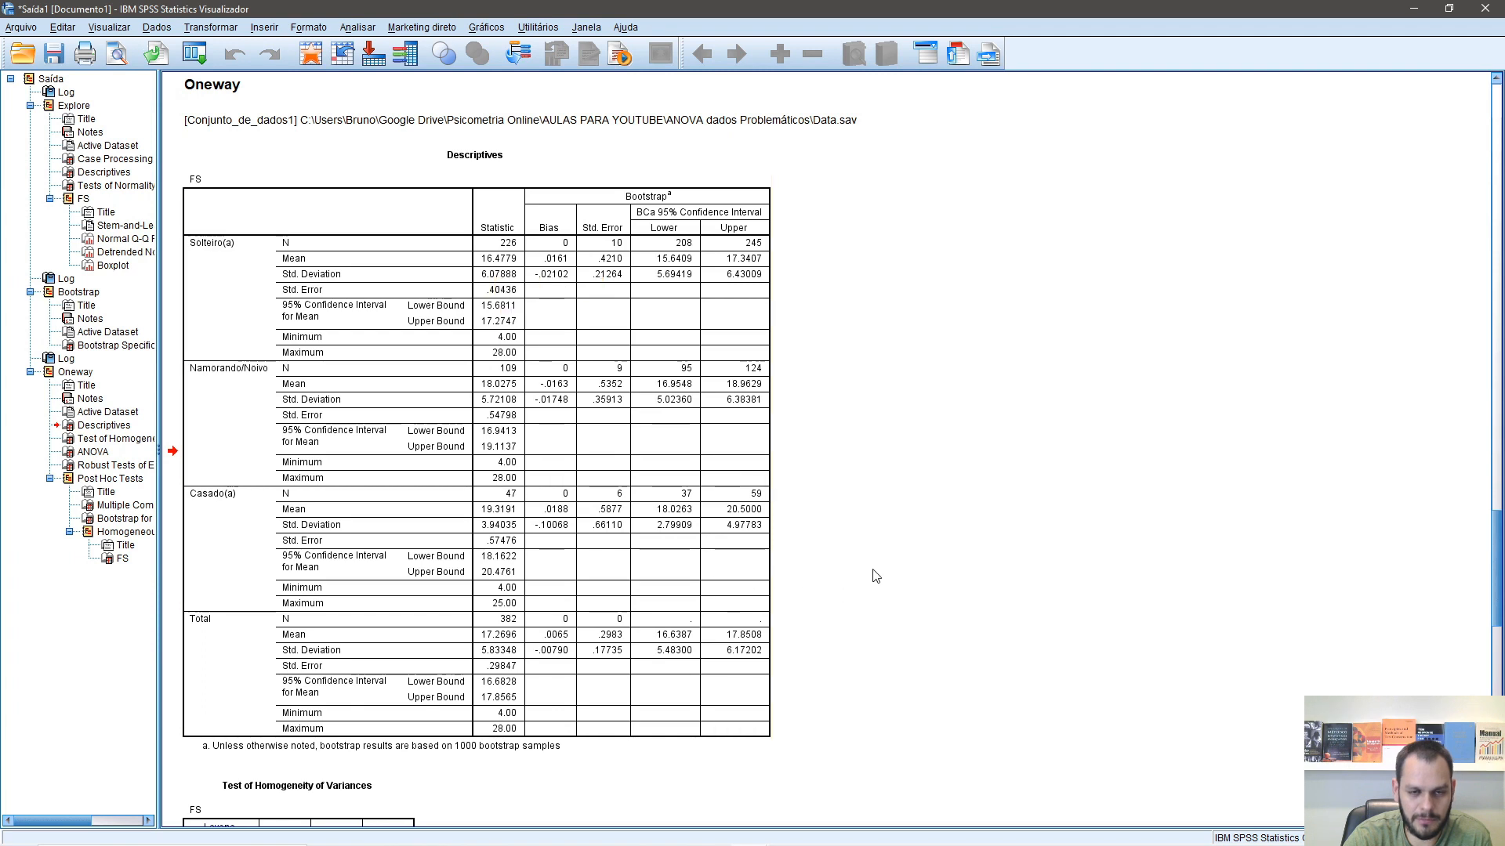
scroll(846, 564, "down", 5)
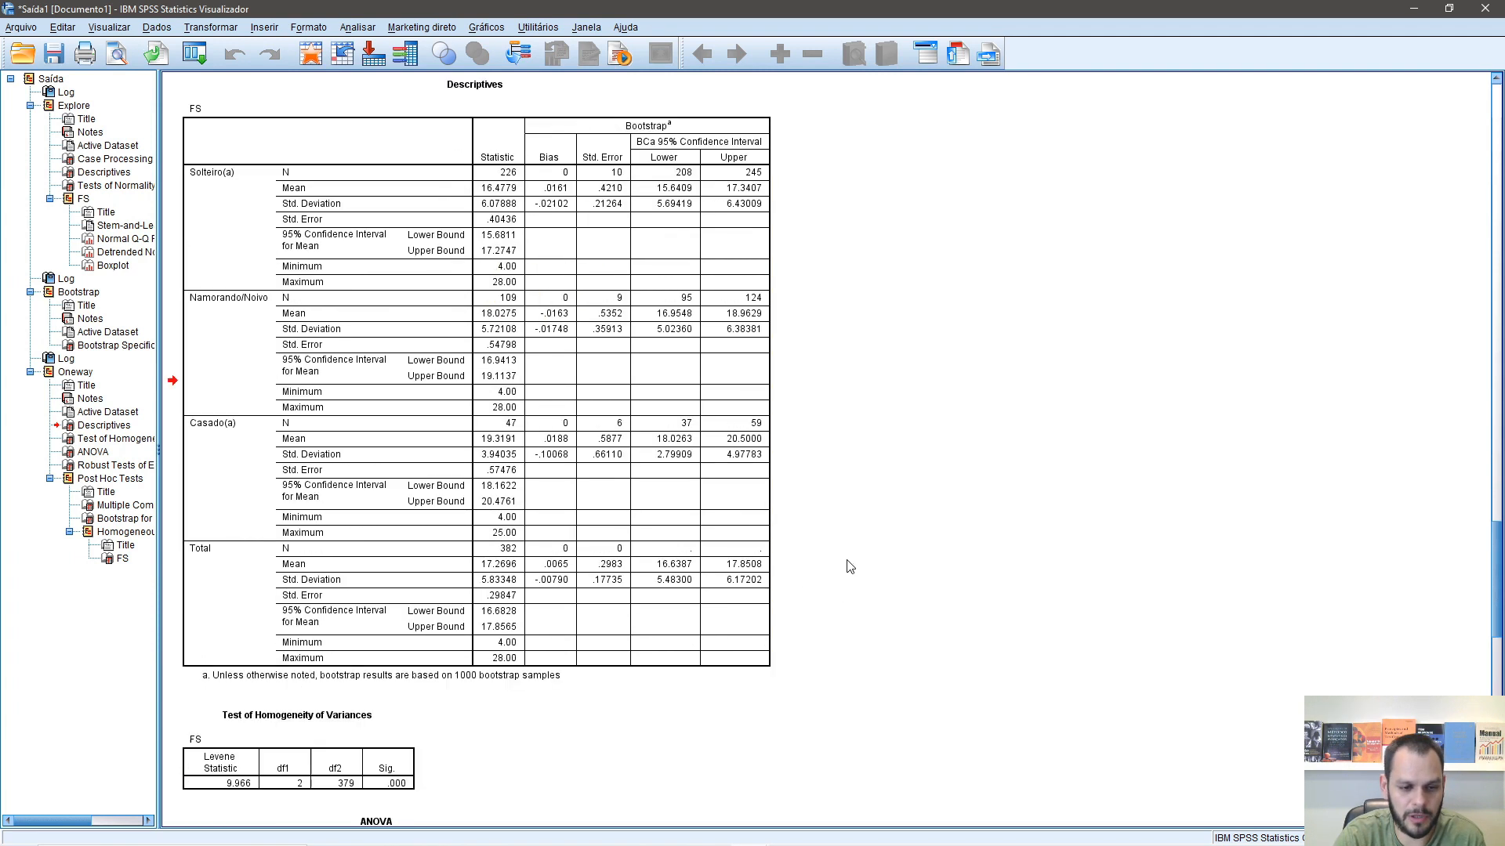
Step: Examine the homogeneity of variances test, the ANOVA table and the Welch robust test of equality of means
scroll(845, 562, "down", 2)
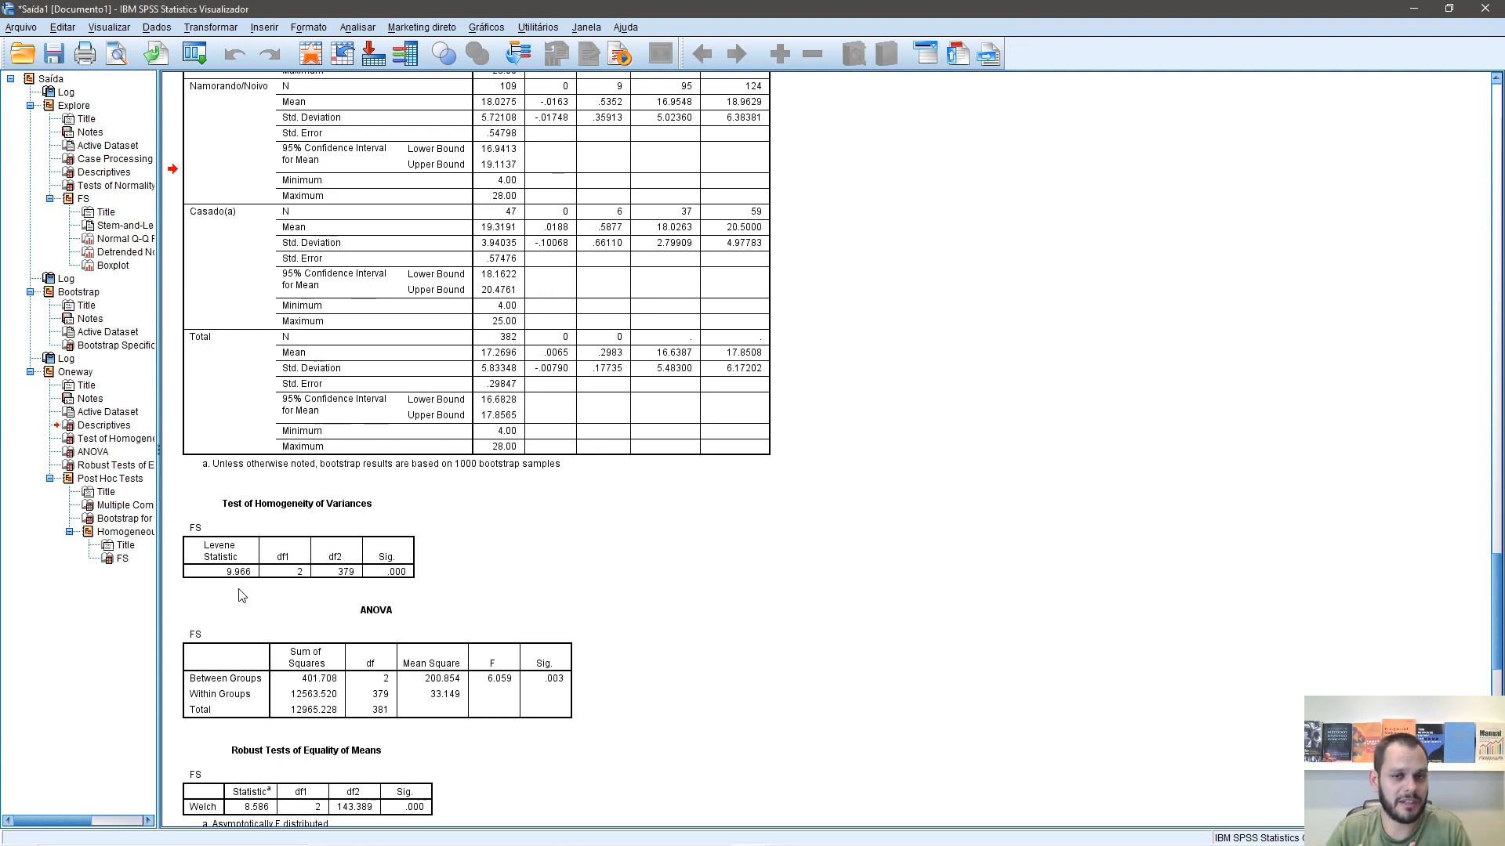
scroll(365, 619, "down", 3)
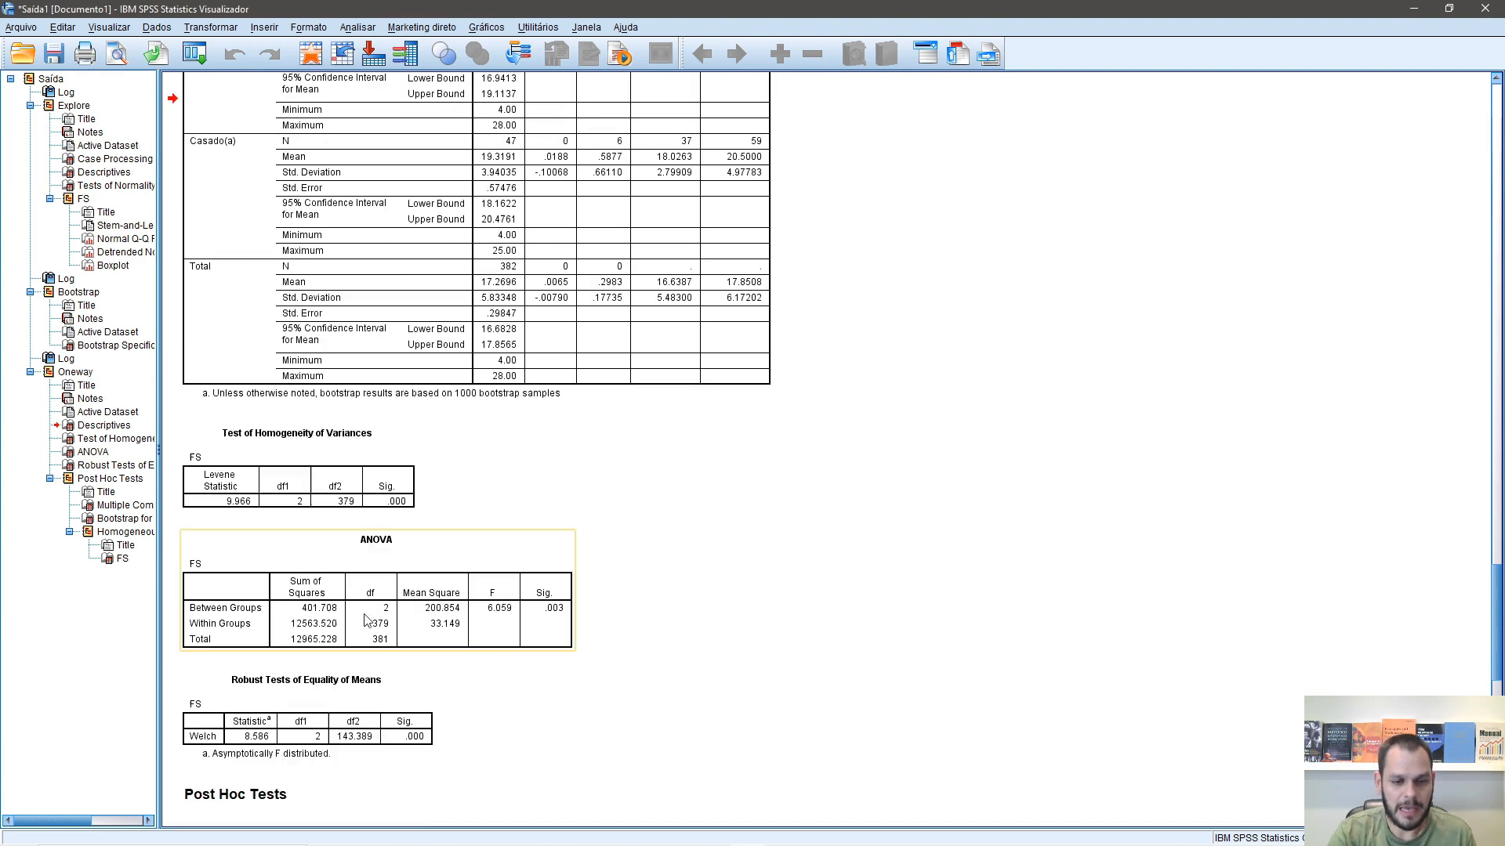
scroll(656, 571, "down", 3)
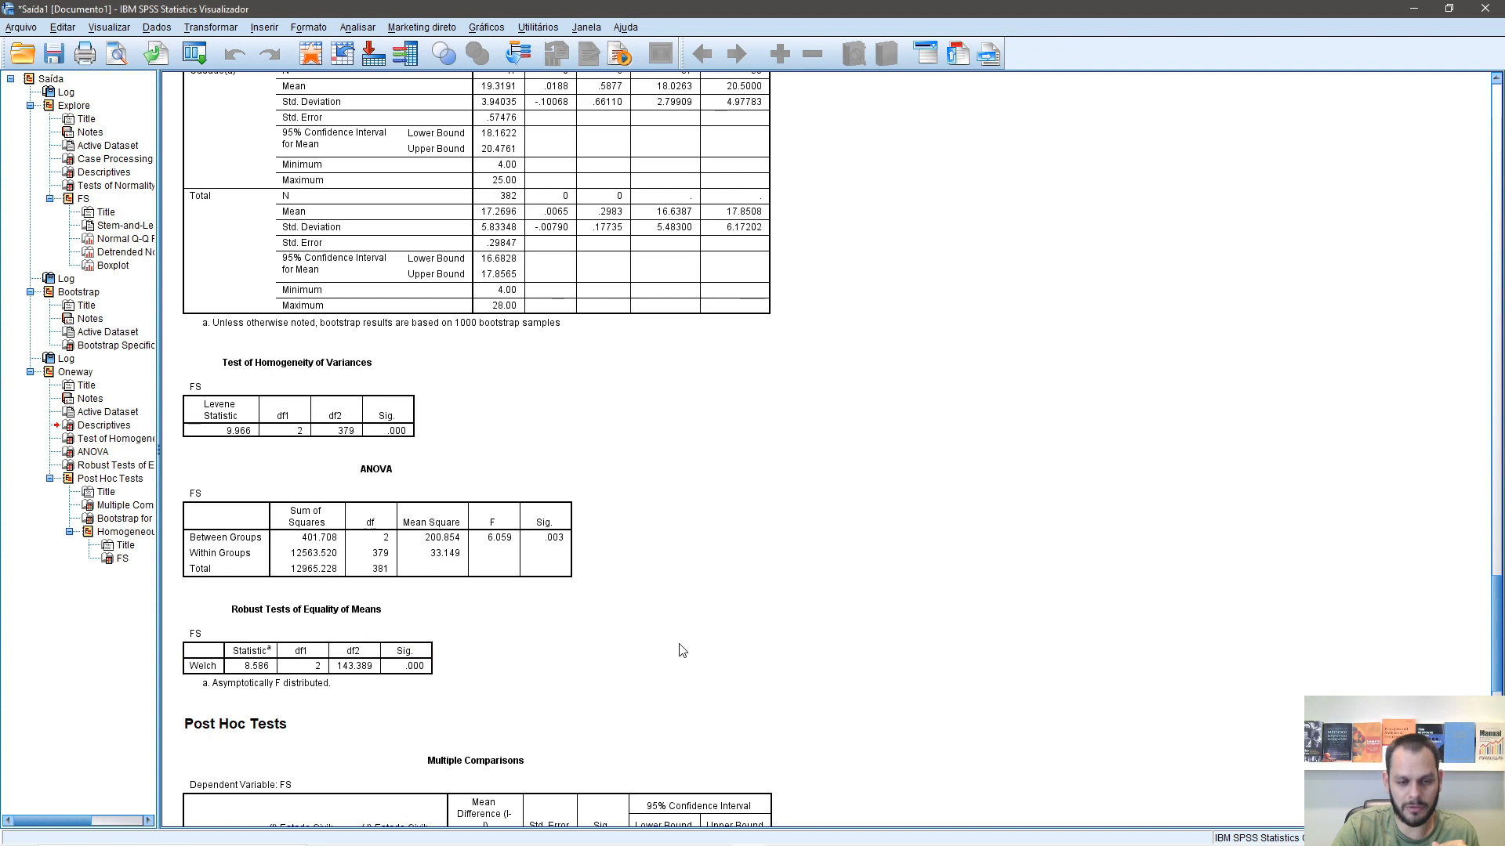
left_click(352, 645)
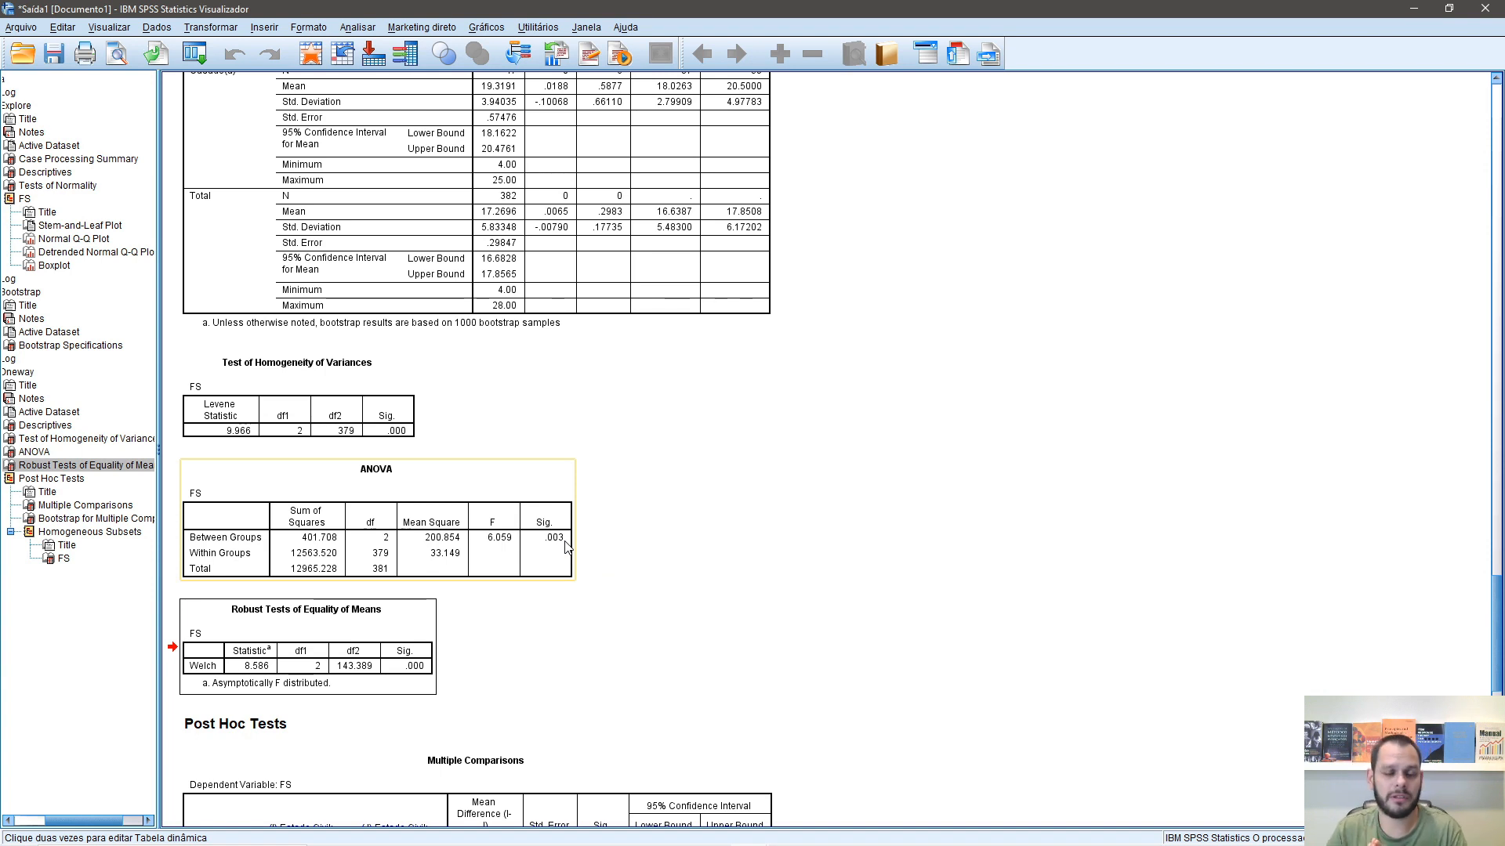
scroll(705, 645, "down", 2)
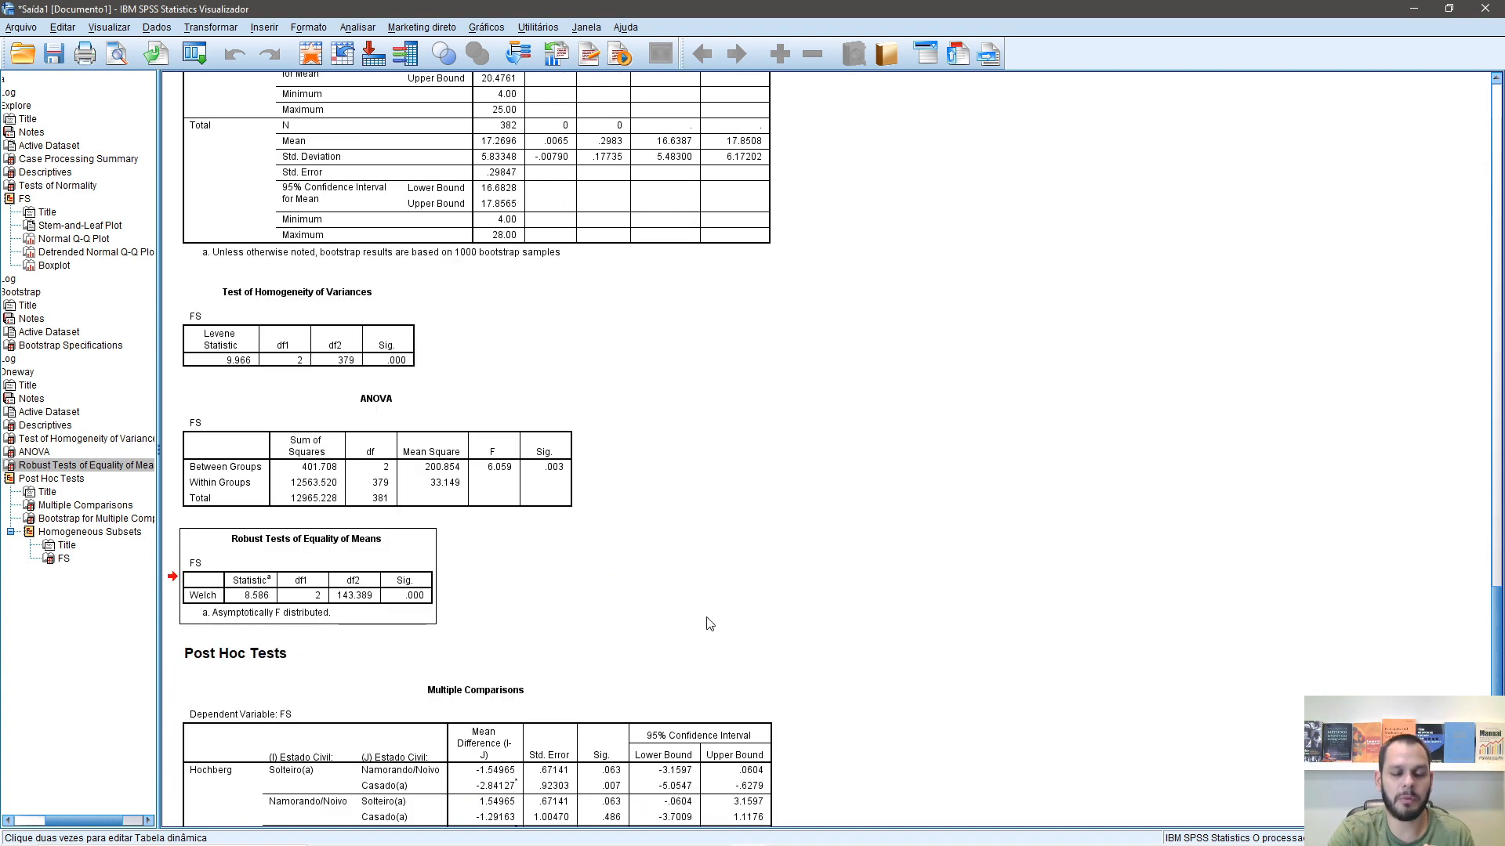
Step: Review the Hochberg and Games-Howell multiple comparisons and bring the bootstrap table for these comparisons into view
scroll(707, 613, "down", 6)
scroll(708, 613, "down", 2)
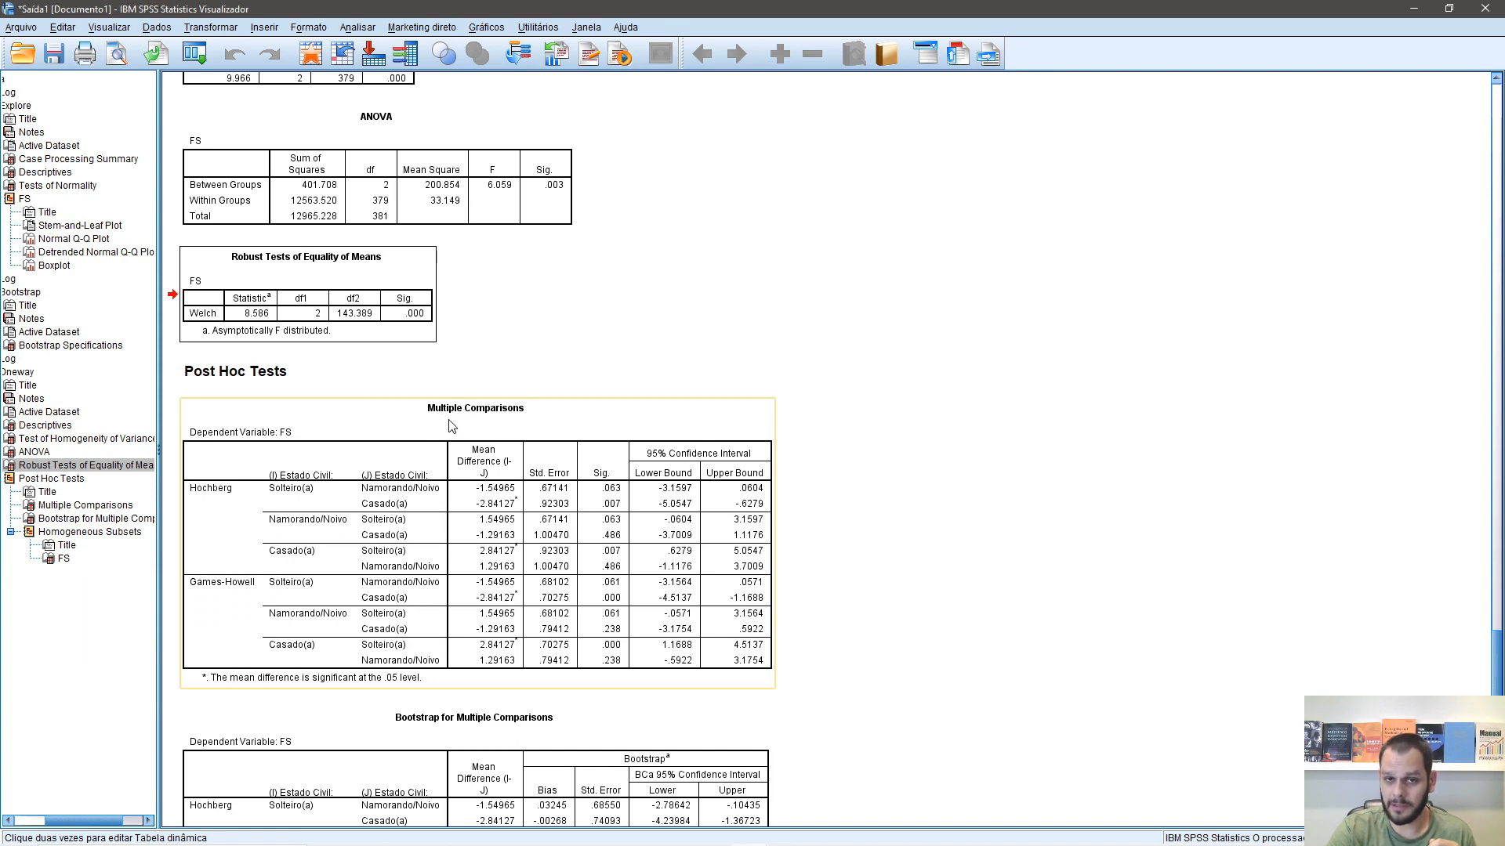
scroll(451, 426, "down", 3)
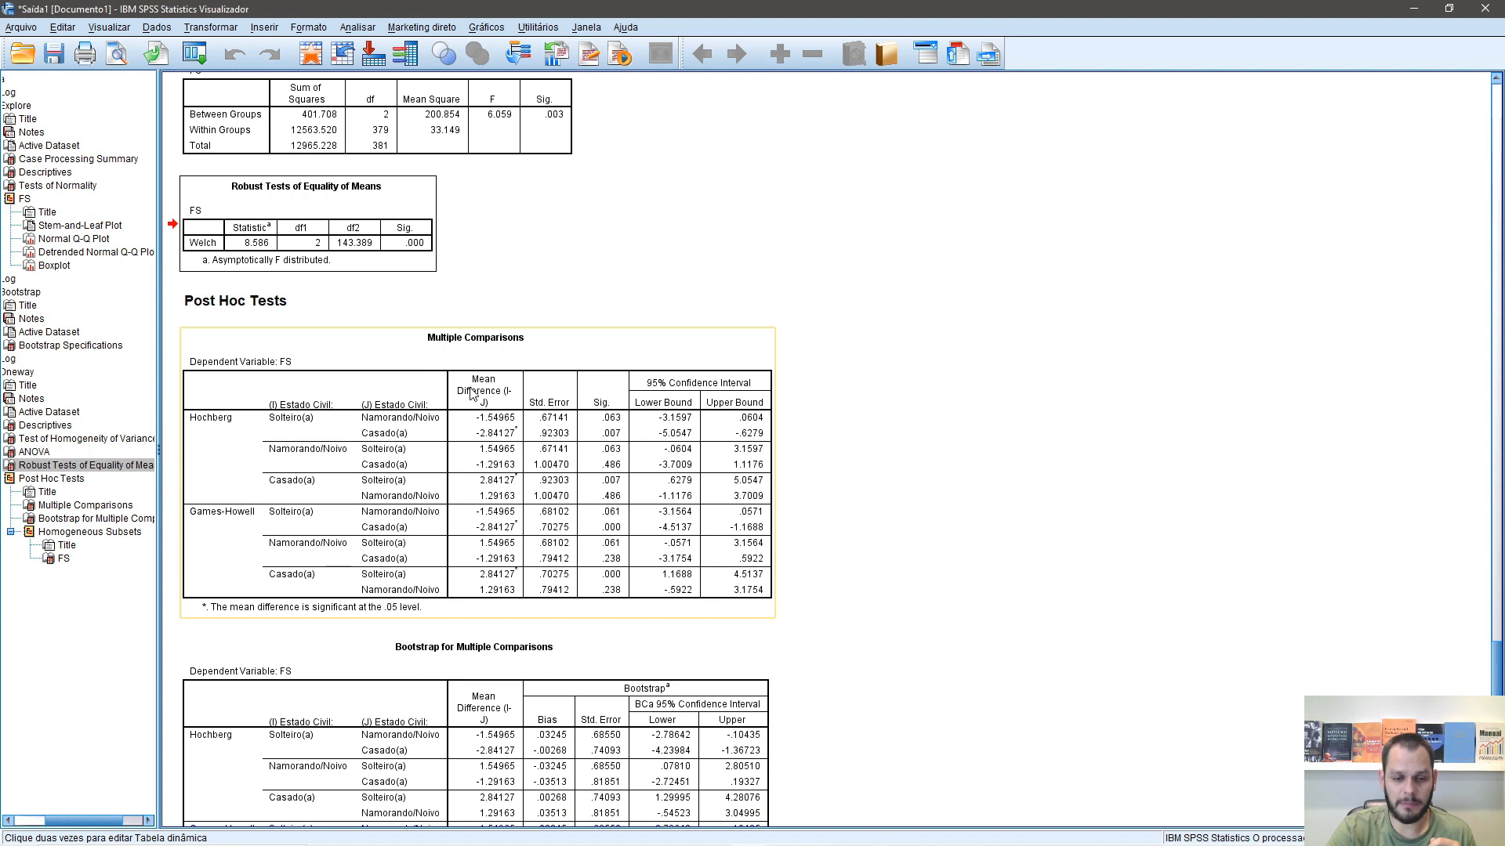
scroll(547, 457, "down", 3)
scroll(547, 458, "down", 3)
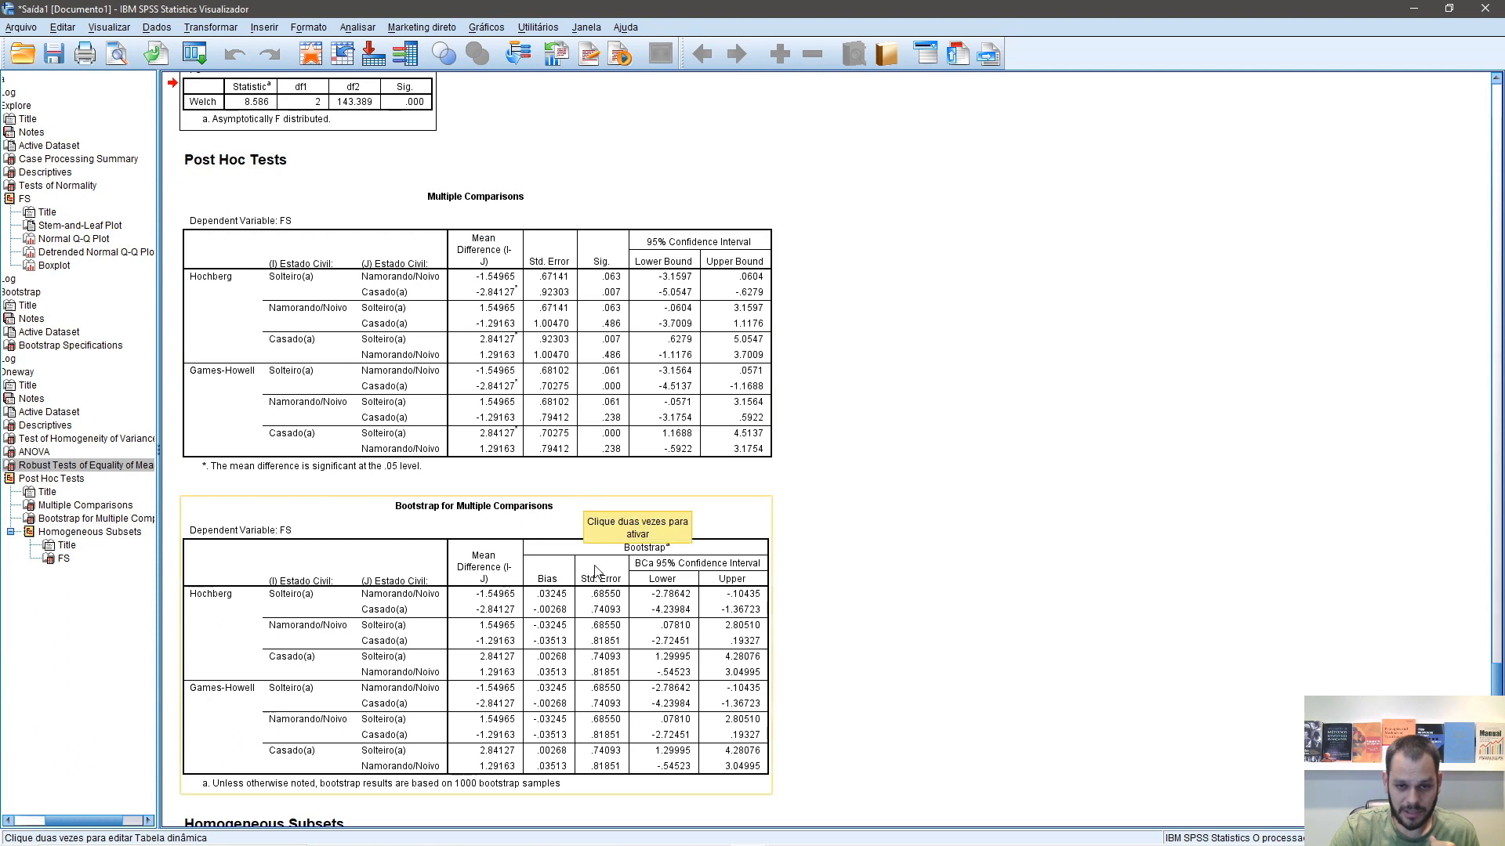
Step: Compare the significance values and confidence intervals of the multiple comparisons with the bootstrapped BCa 95% confidence intervals
left_click(917, 675)
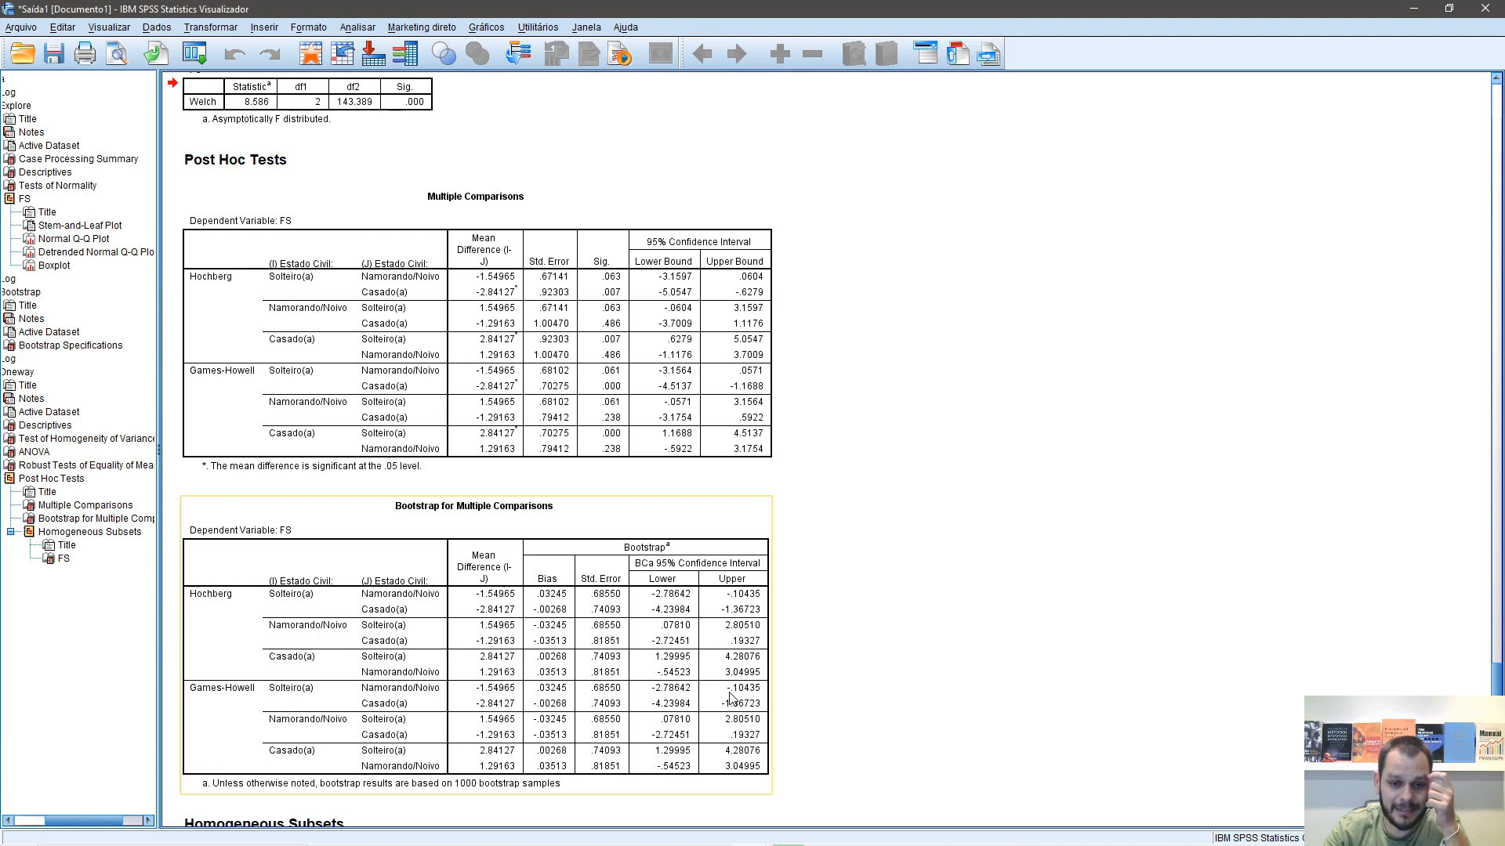
left_click(594, 444)
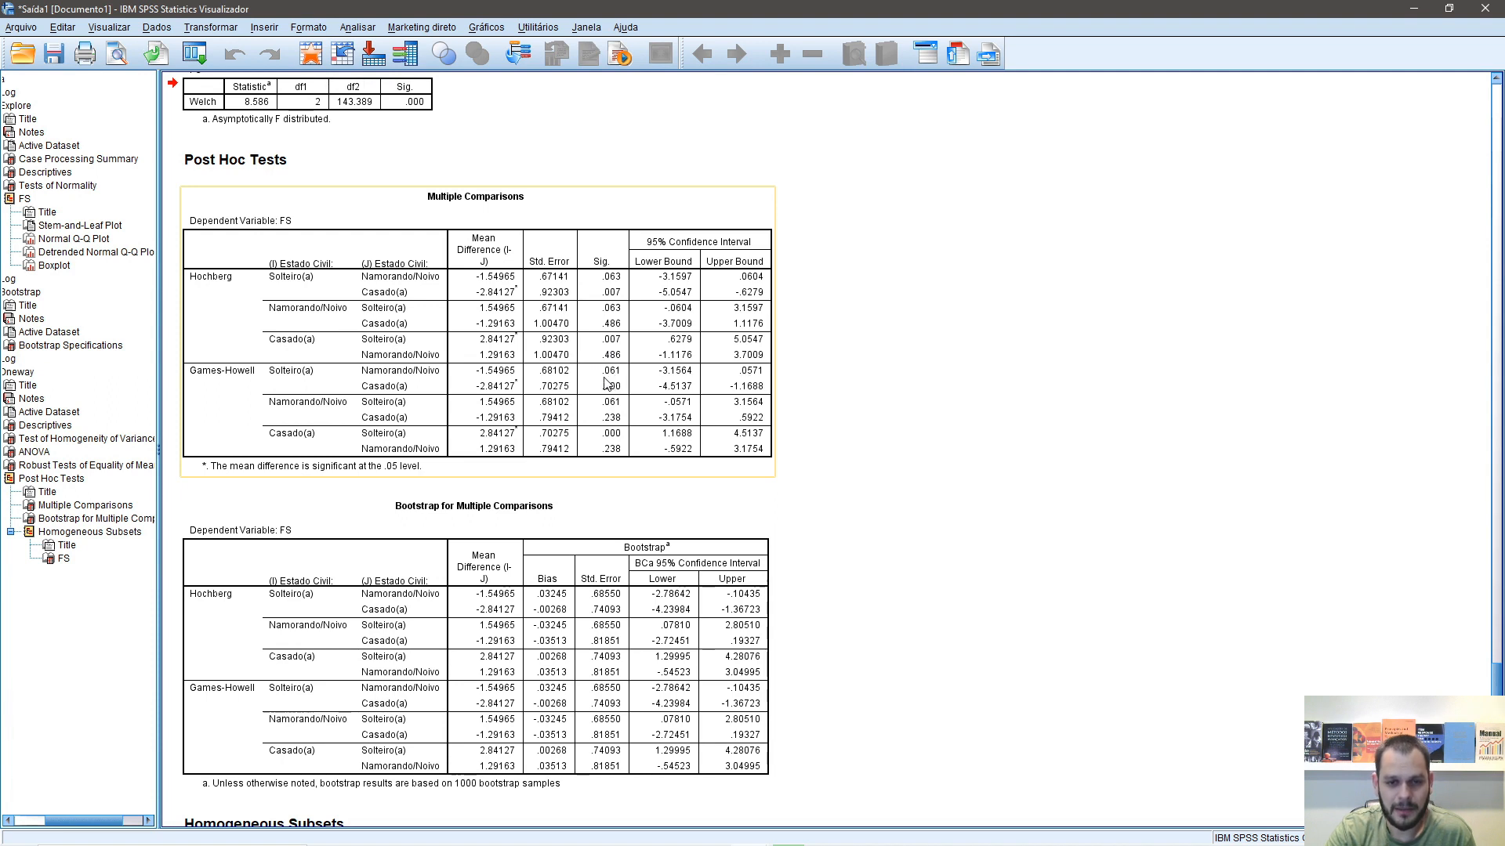
left_click(629, 602)
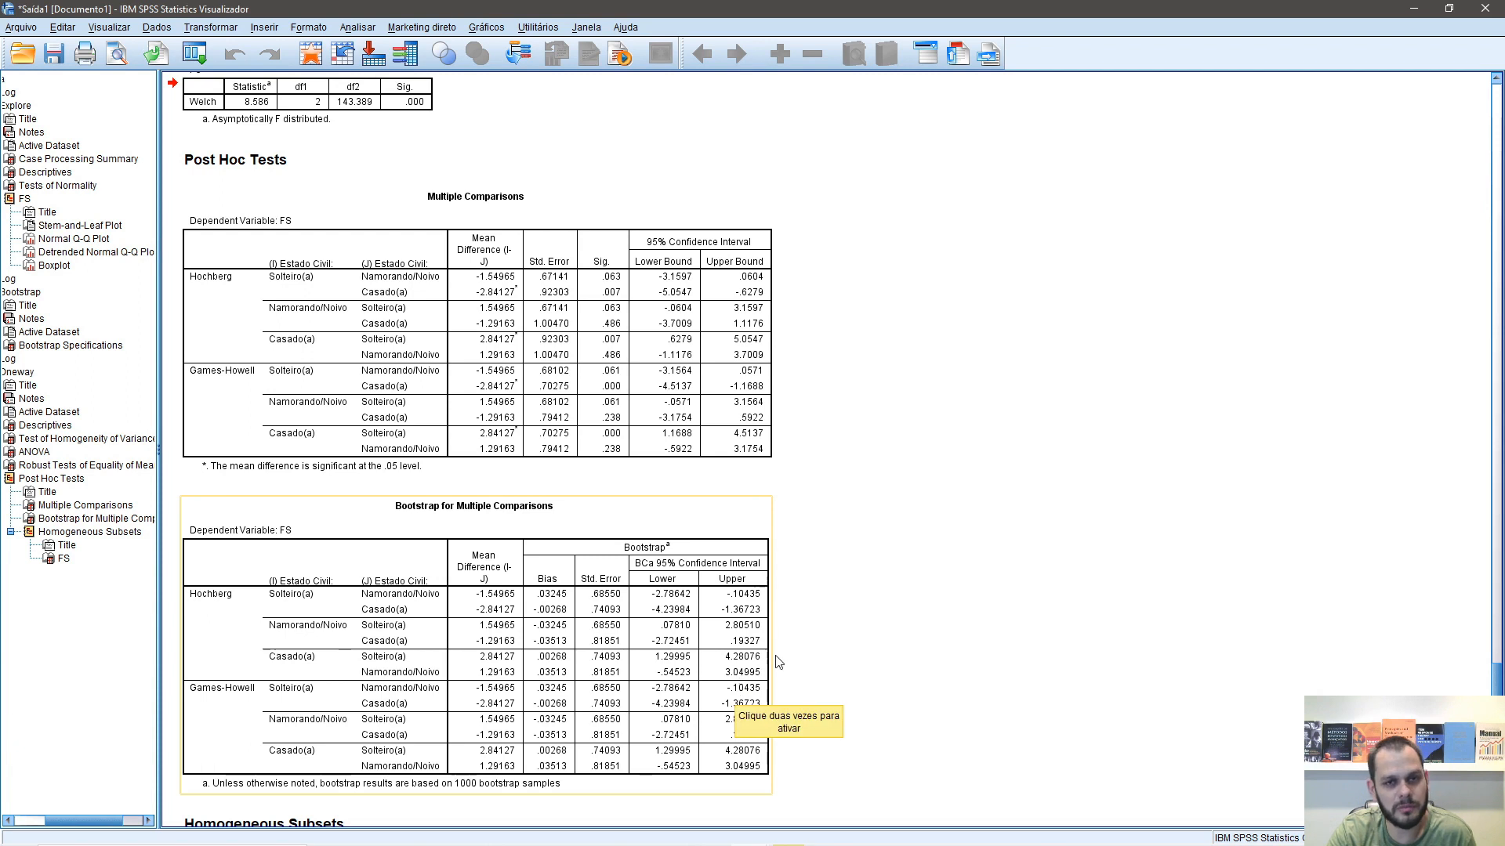
left_click(947, 597)
left_click(423, 666)
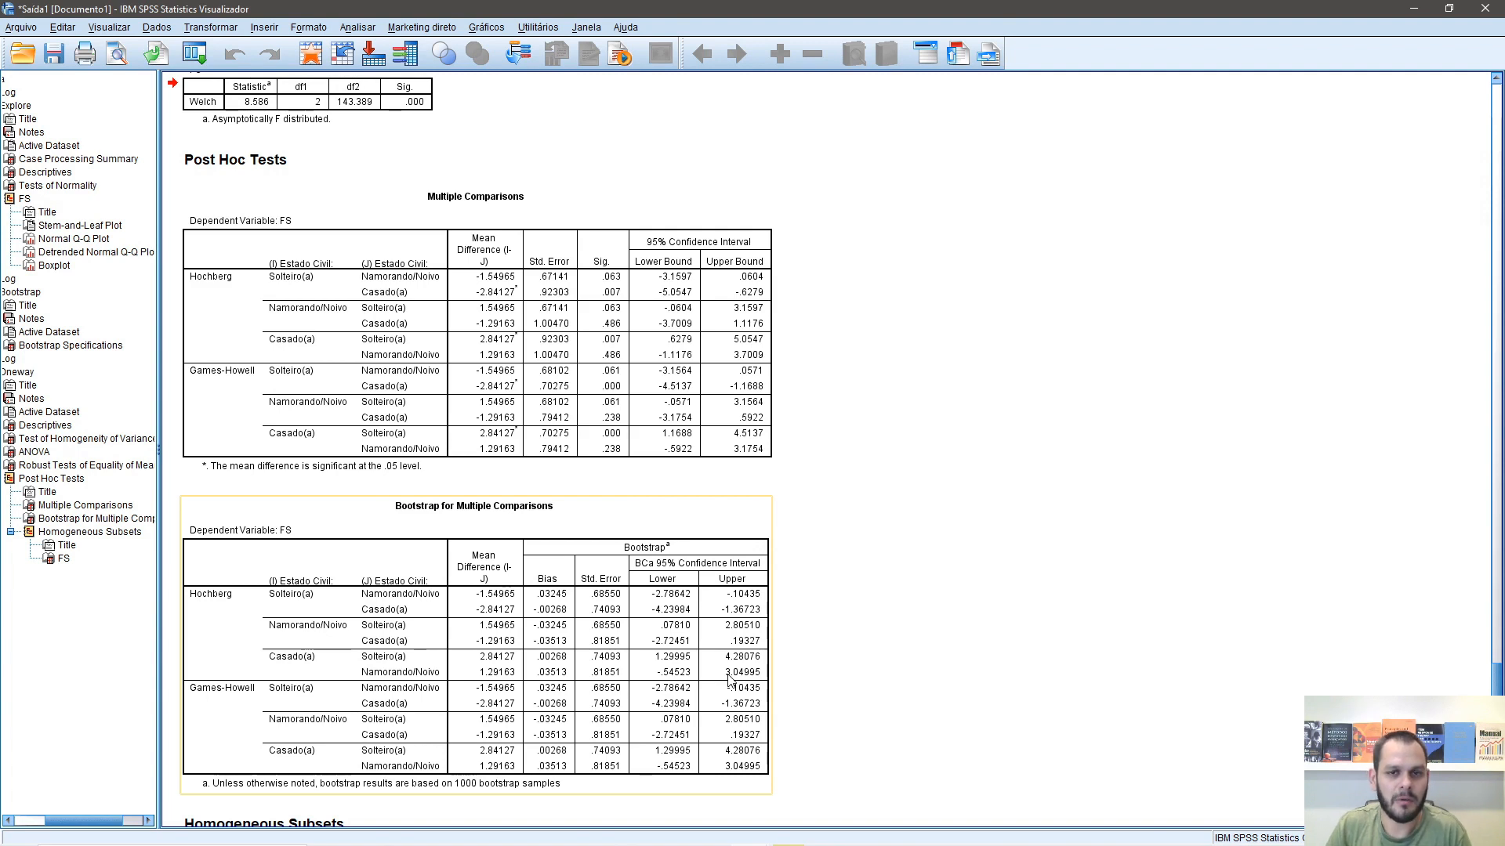
left_click(644, 453)
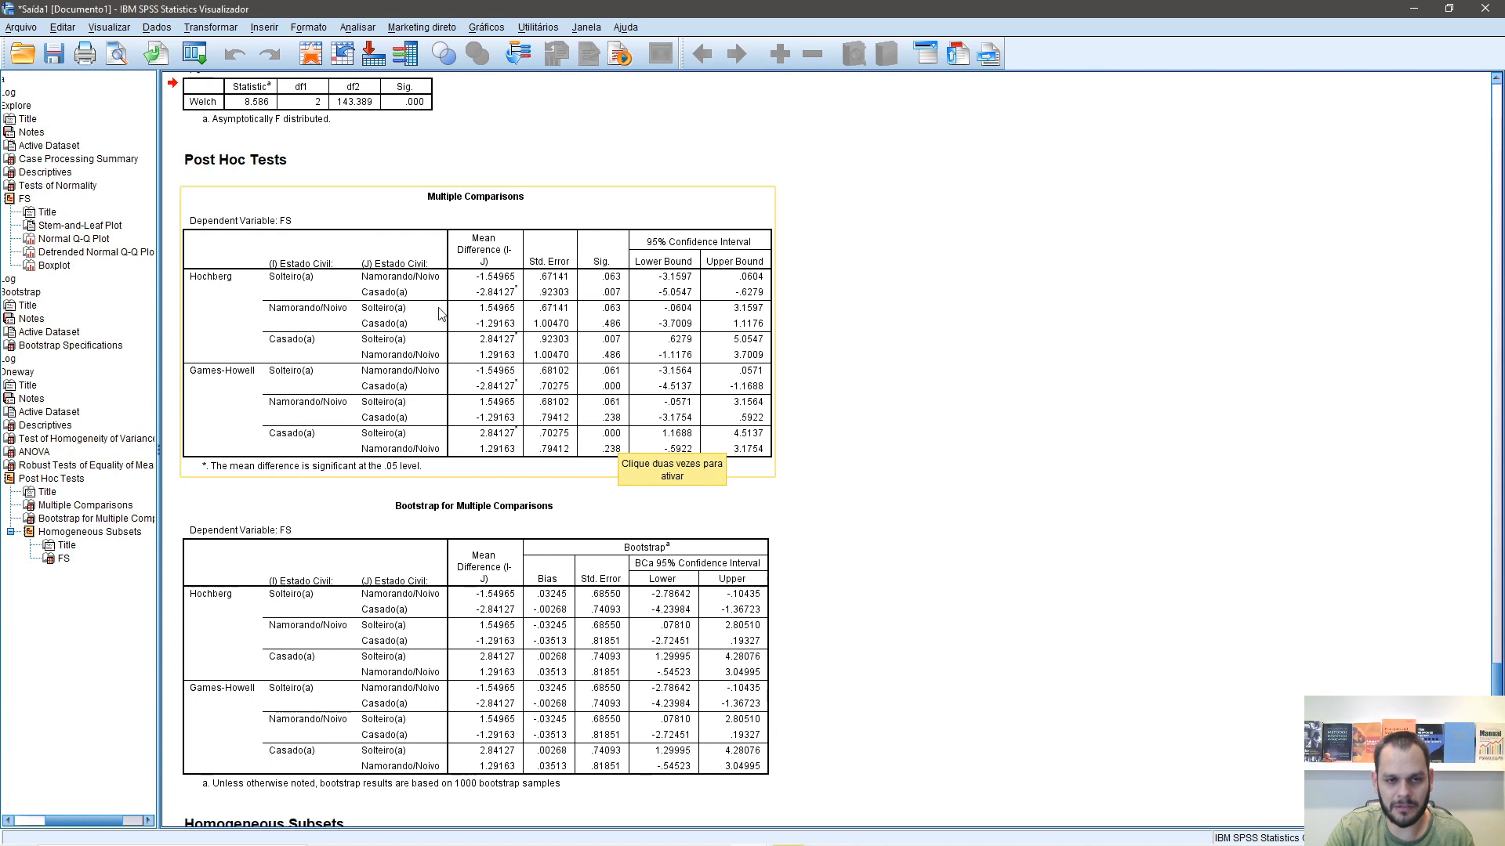
left_click(800, 487)
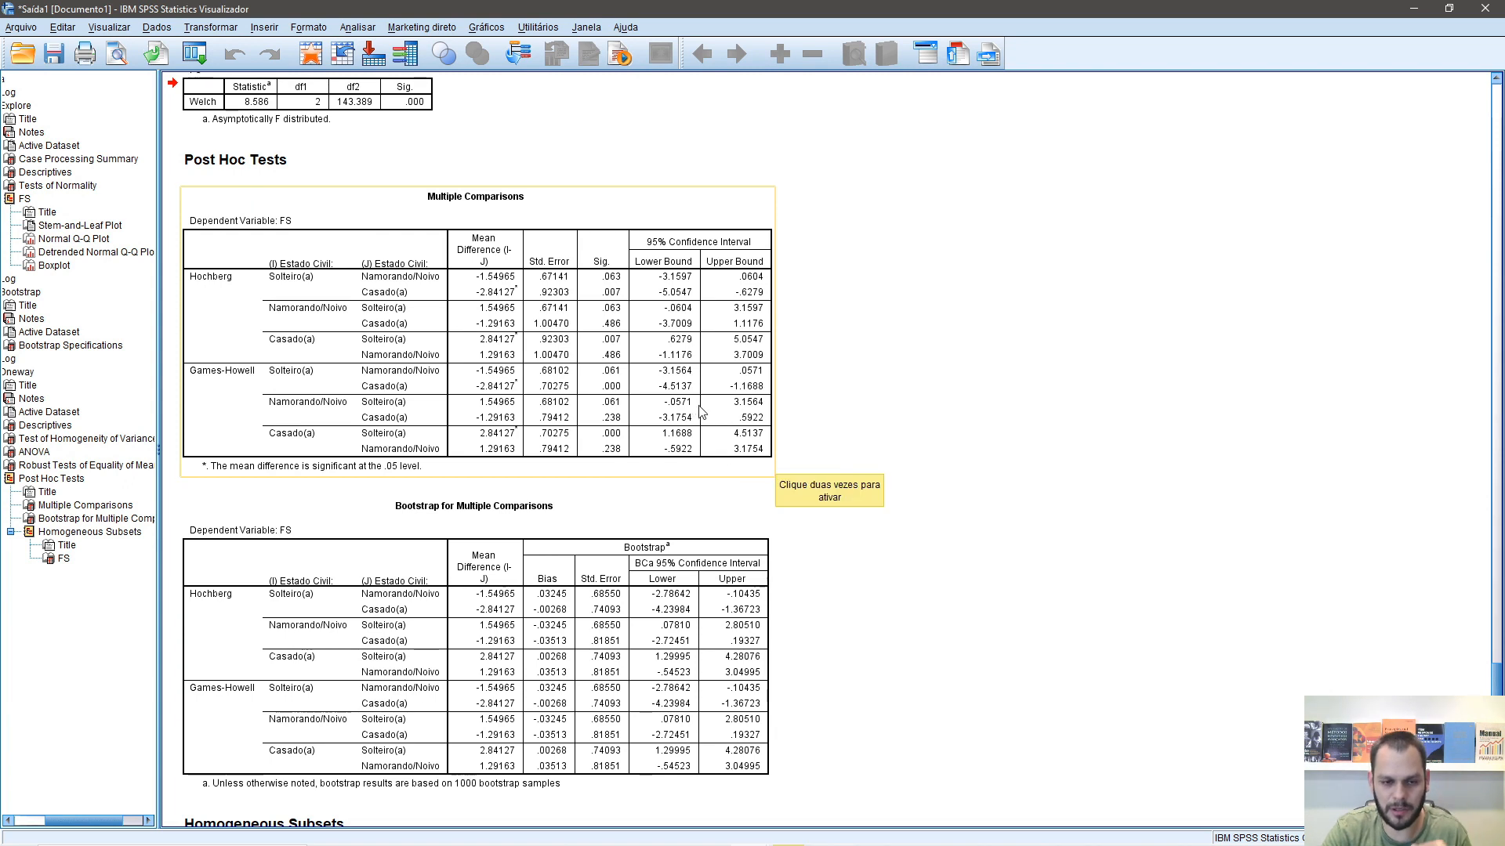
left_click(764, 619)
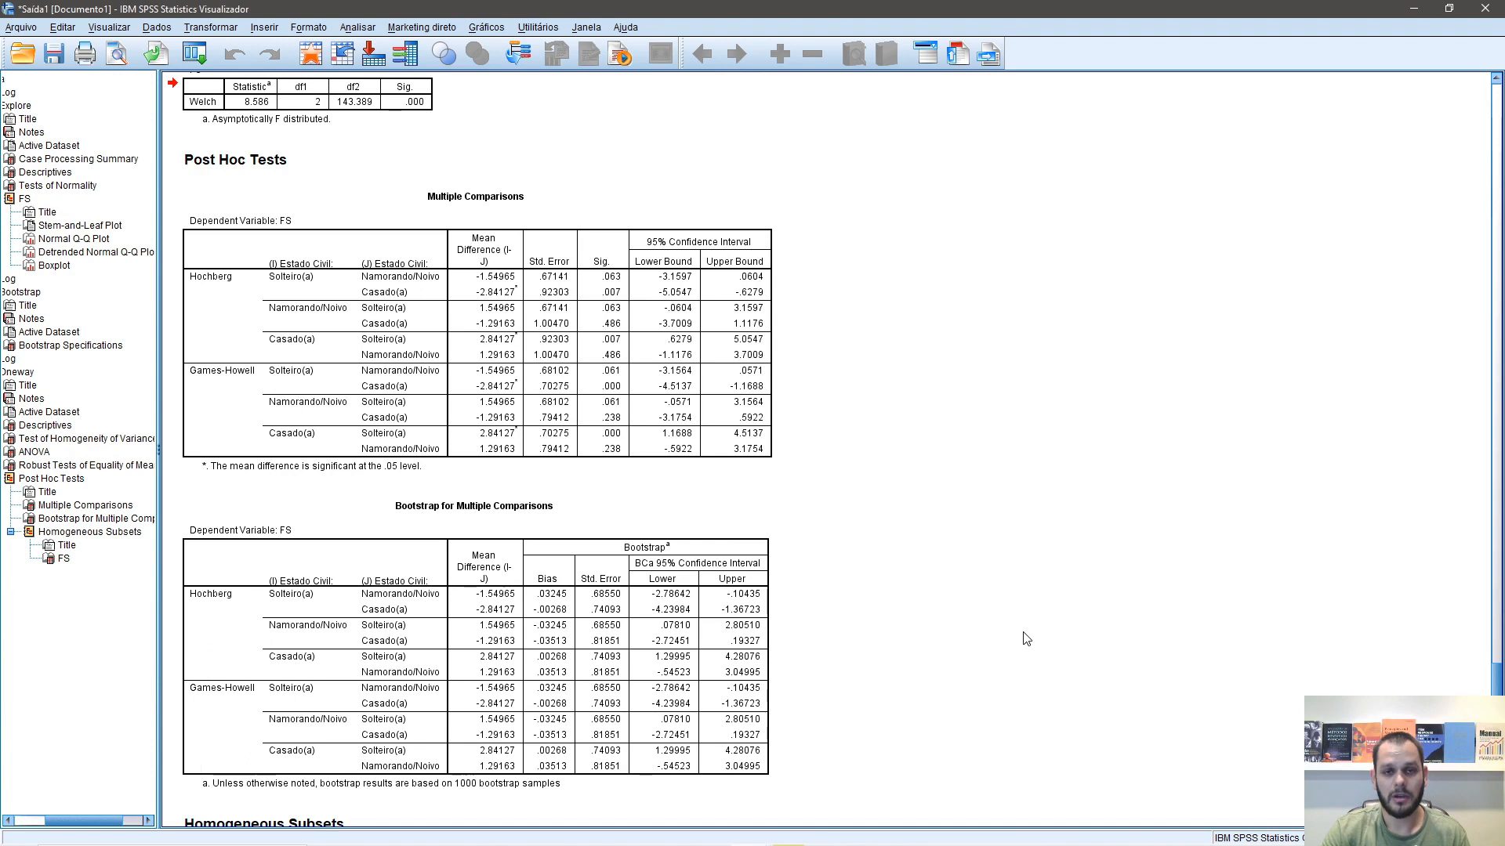
left_click(240, 743)
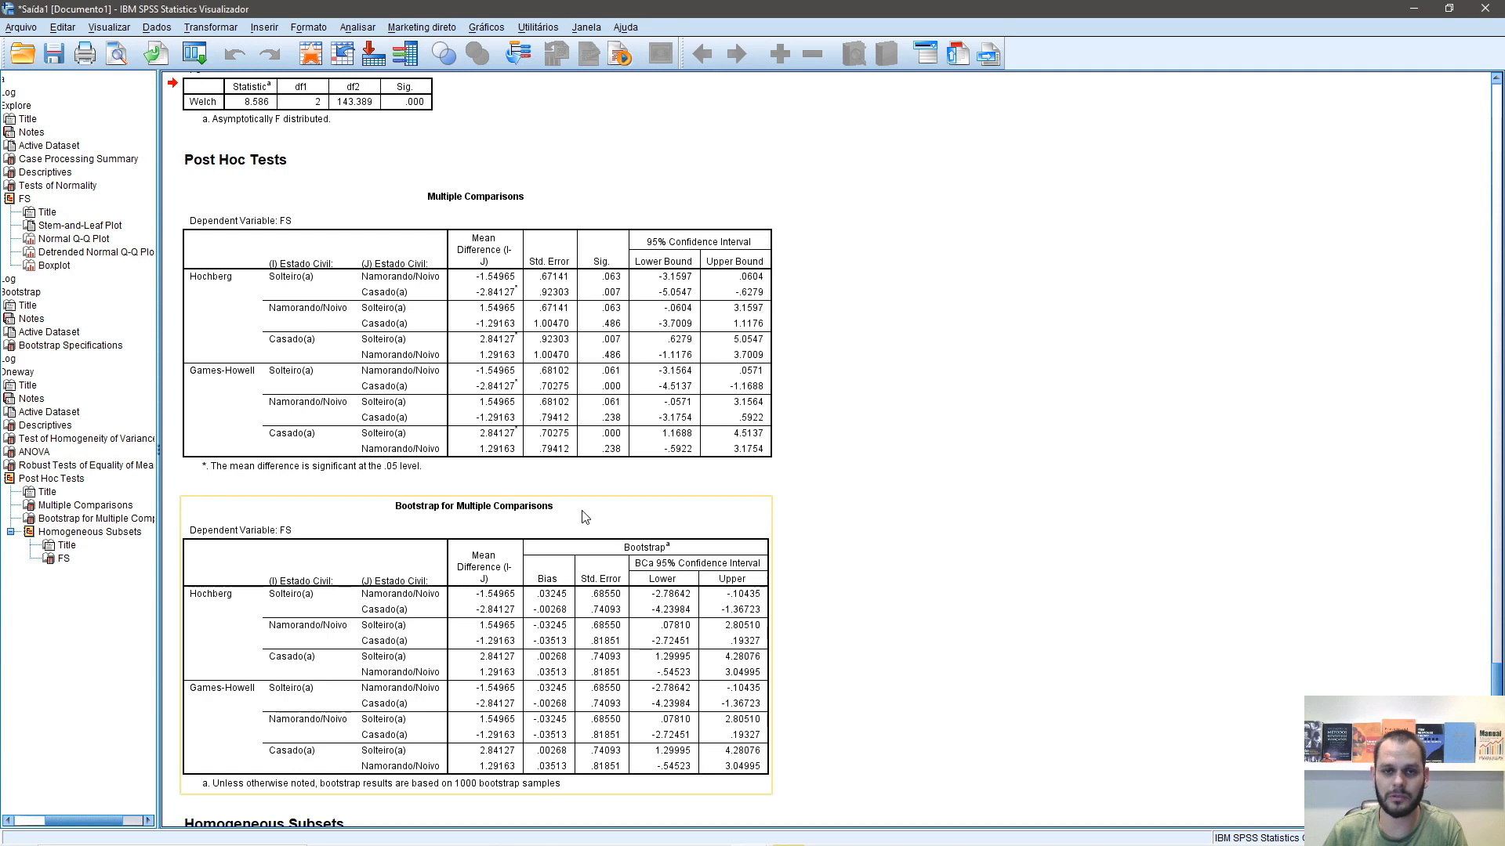
Step: Switch to the Word report and delete "(ANOVA)" after "análise de variância" in the first sentence of the data analysis procedures
key("alt+Tab")
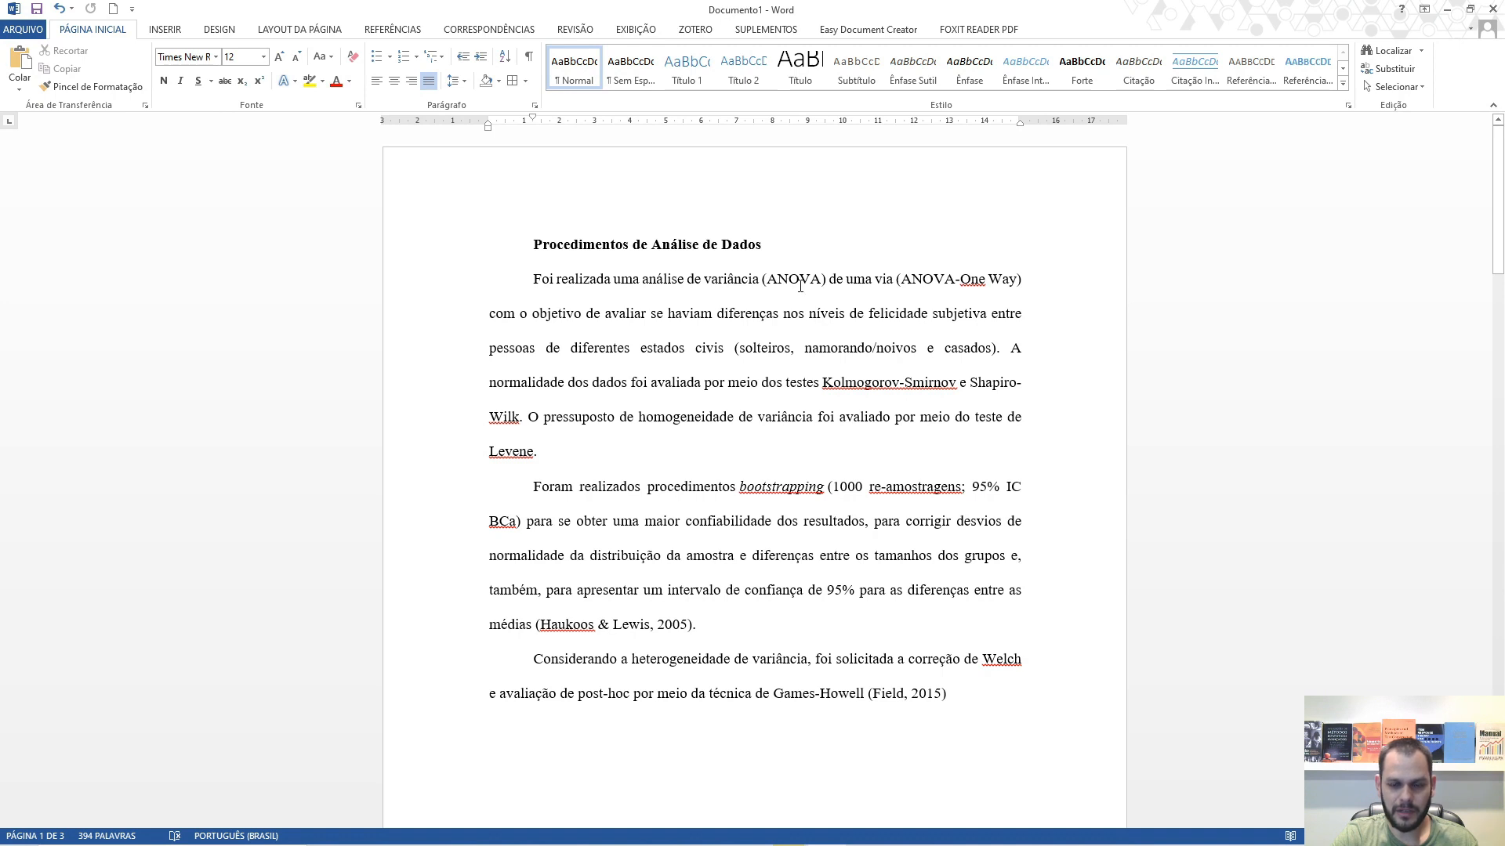
left_click_drag(828, 280, 764, 280)
key("Delete")
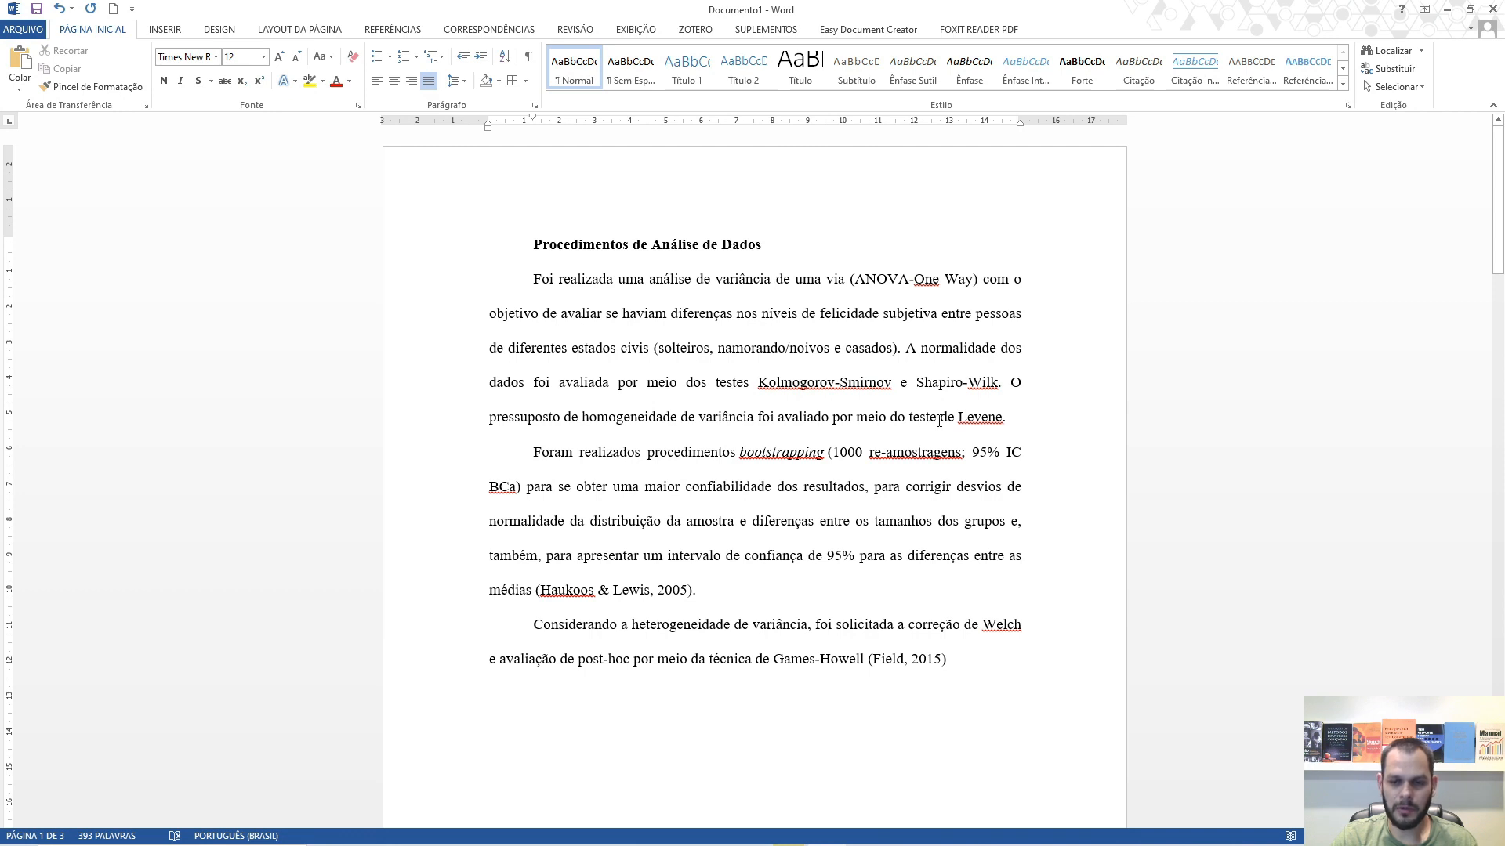
Step: Insert "de" before "bootstrapping" in the second paragraph so it reads "procedimentos de bootstrapping"
scroll(1003, 425, "down", 4)
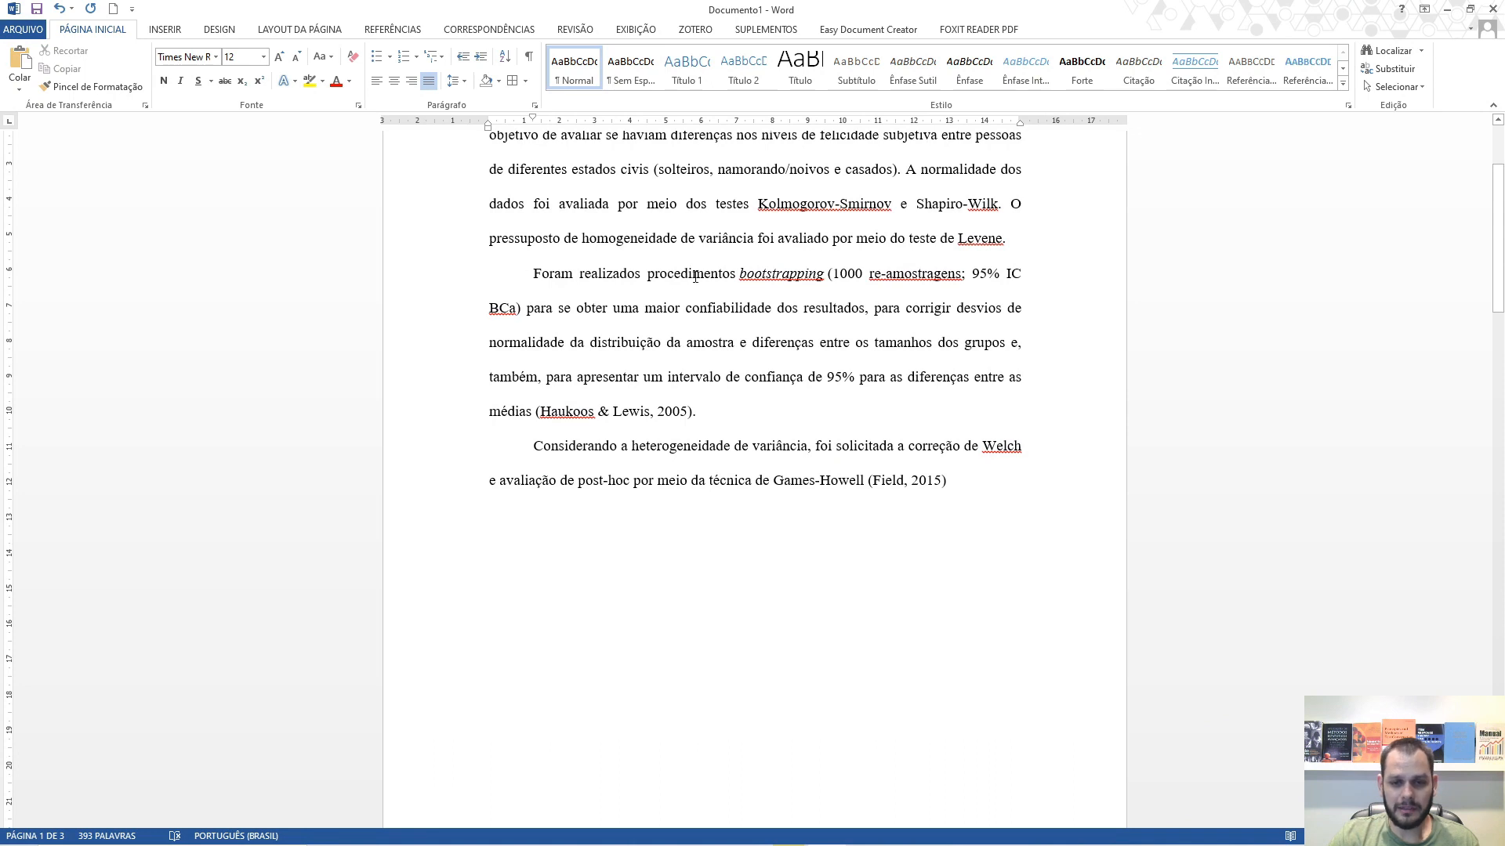
left_click(740, 275)
type("de")
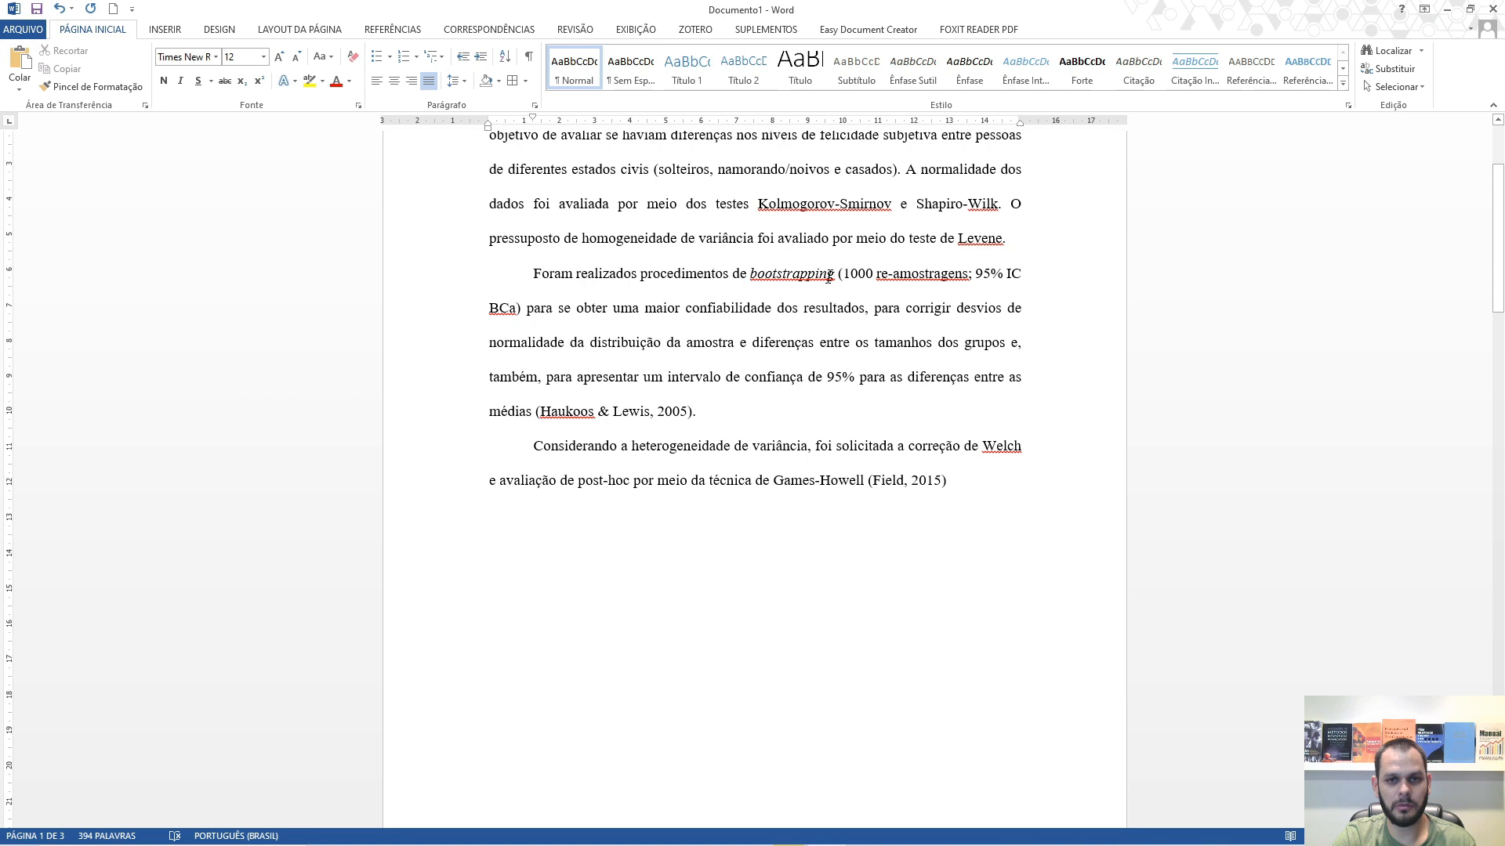
Step: Review the 2005 citation for the bootstrapping procedure and the 2015 citation for the Welch correction and Games-Howell technique
left_click_drag(541, 412, 674, 407)
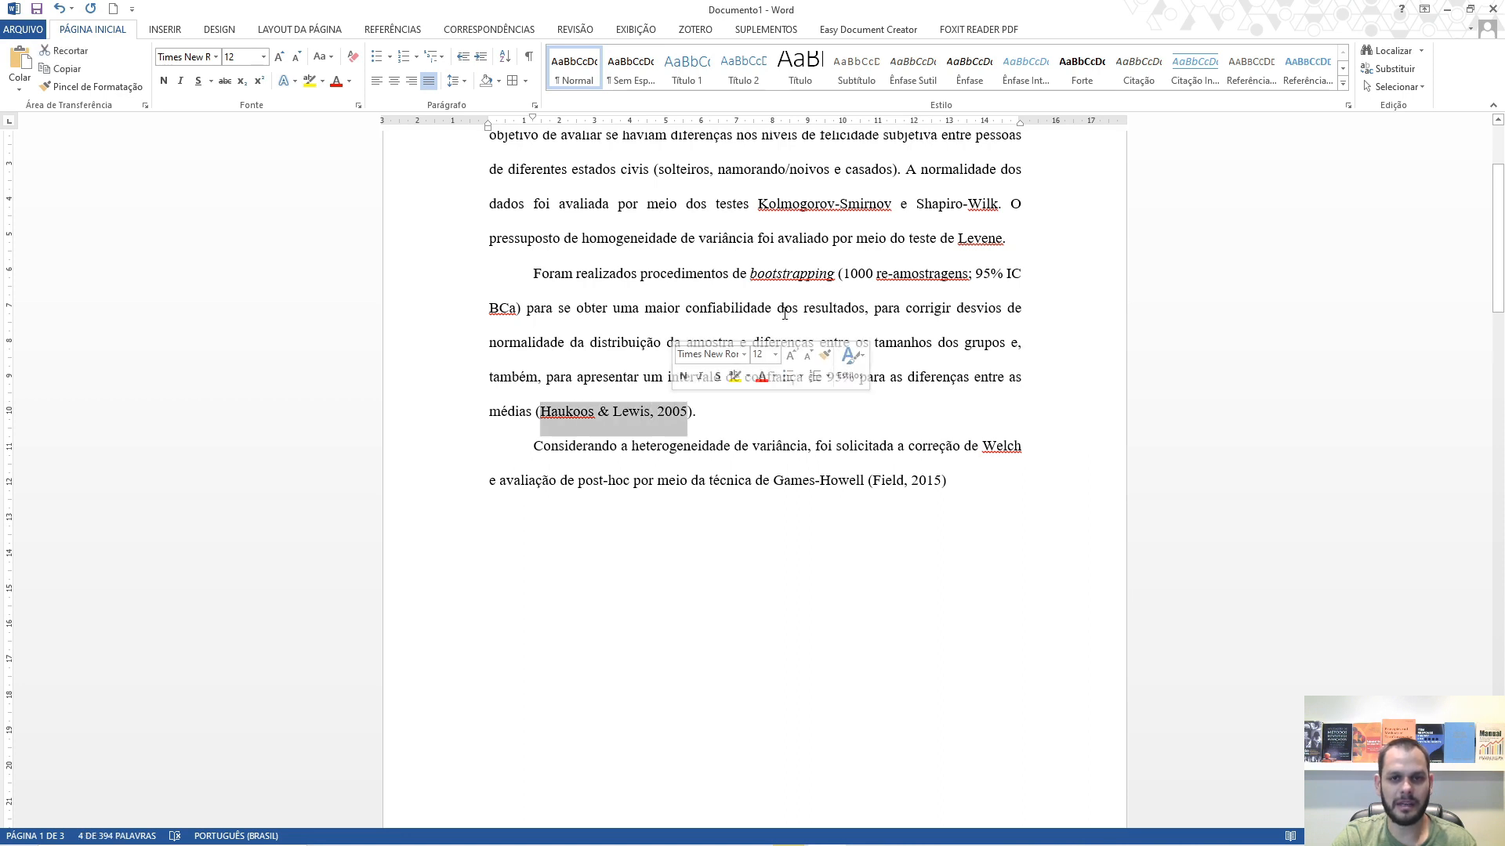
left_click(933, 421)
scroll(784, 460, "down", 3)
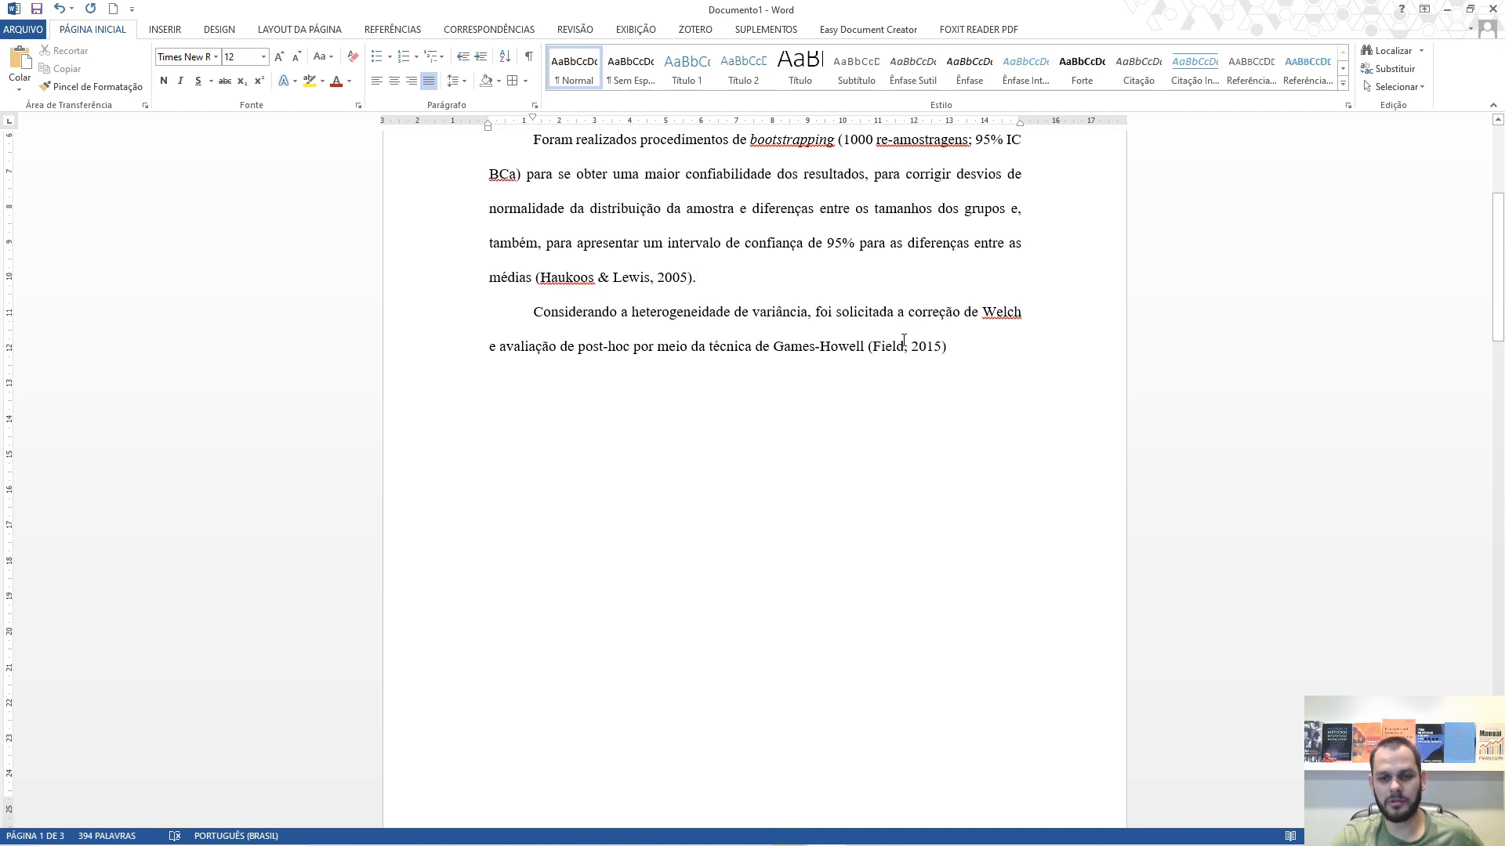
left_click_drag(875, 349, 942, 348)
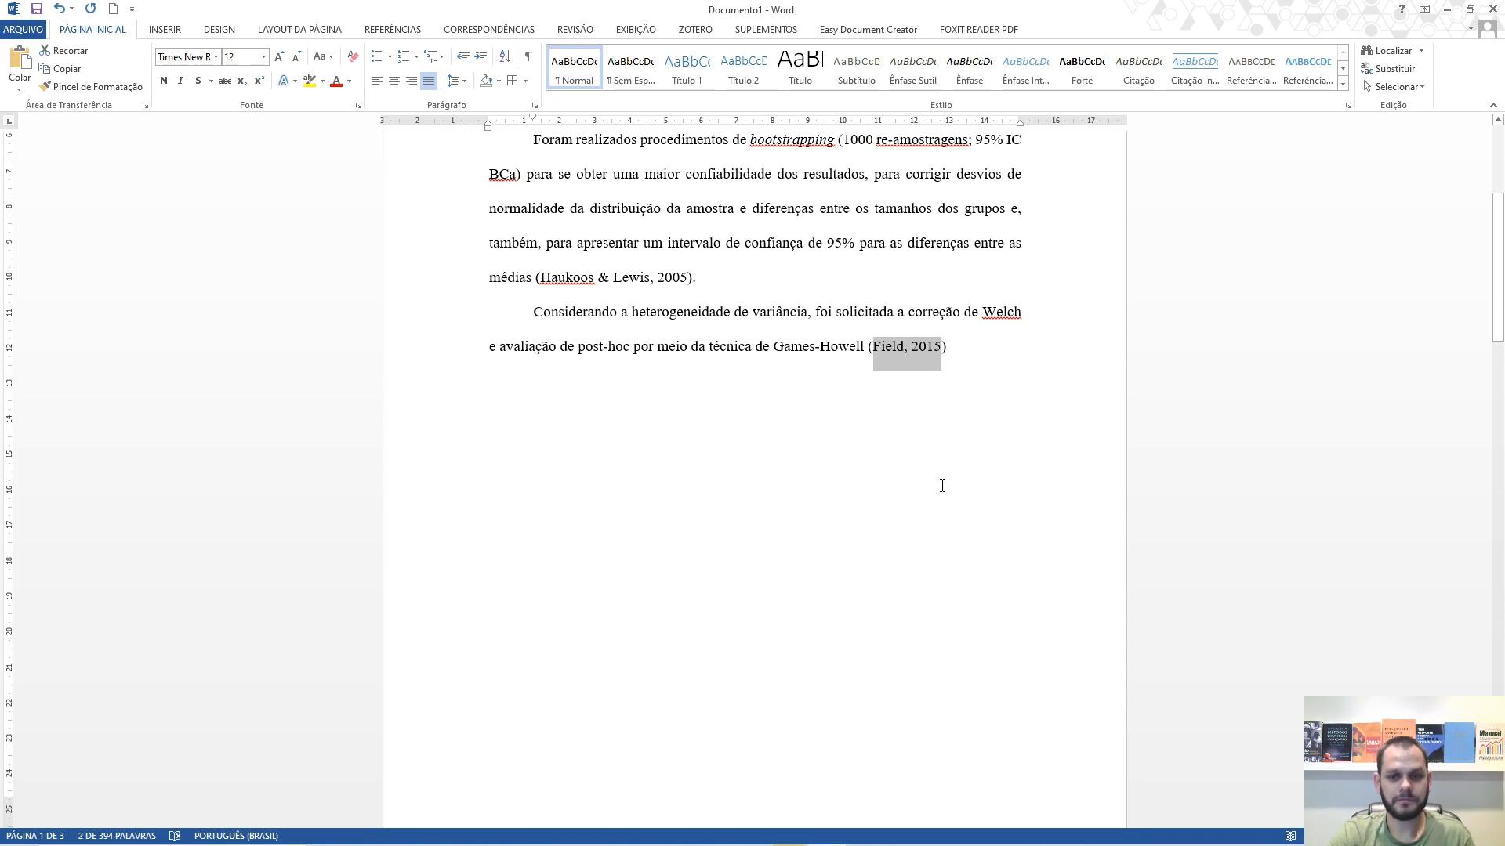
Step: Go to the Resultados section and check the p values reported for the Kolmogorov-Smirnov and Shapiro-Wilk tests
scroll(942, 486, "down", 10)
scroll(940, 479, "down", 3)
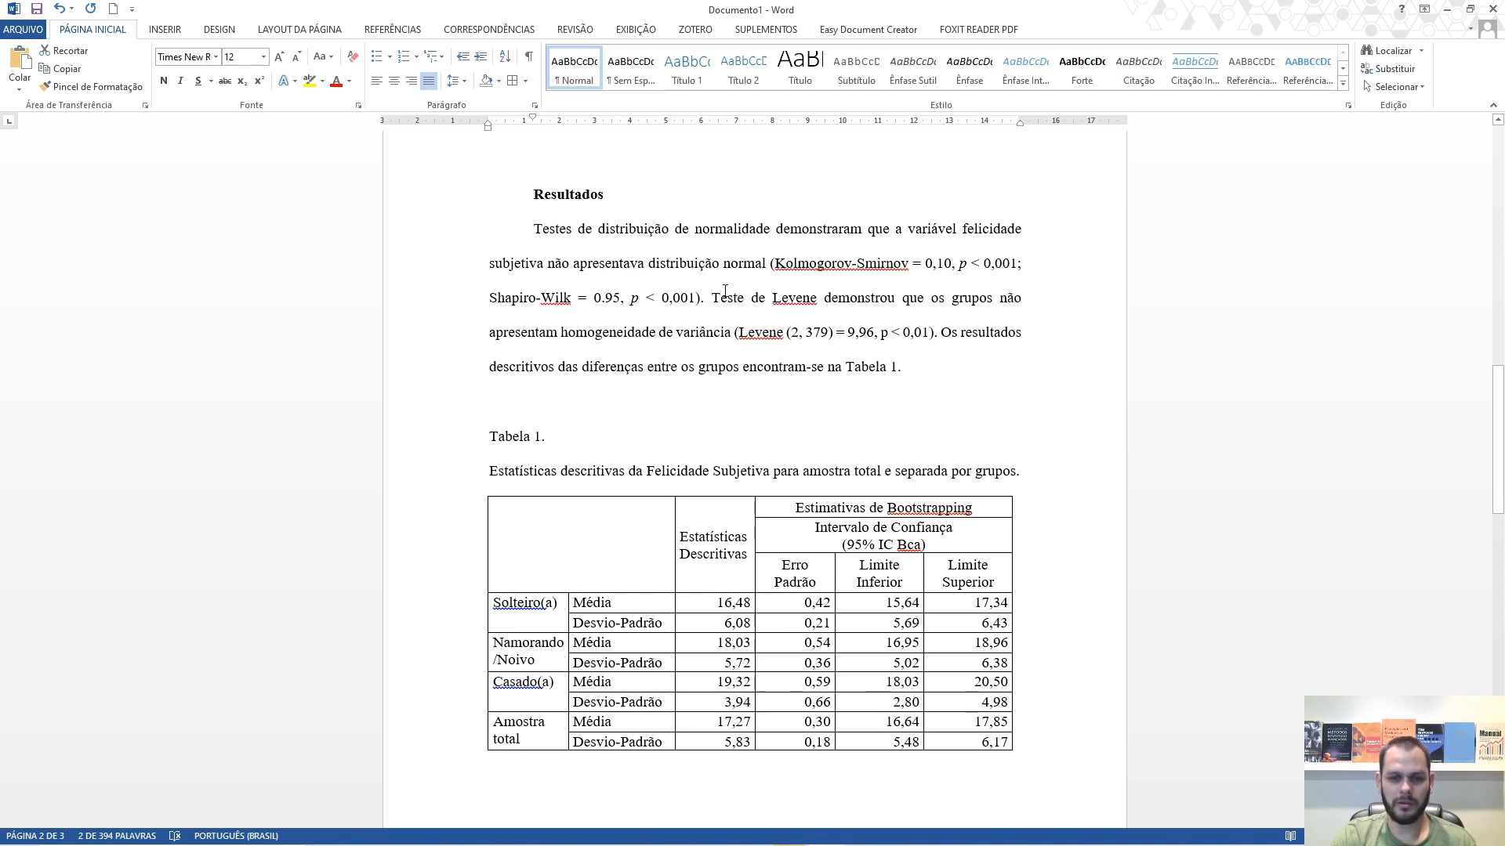
left_click_drag(631, 300, 695, 300)
left_click_drag(960, 270, 1018, 265)
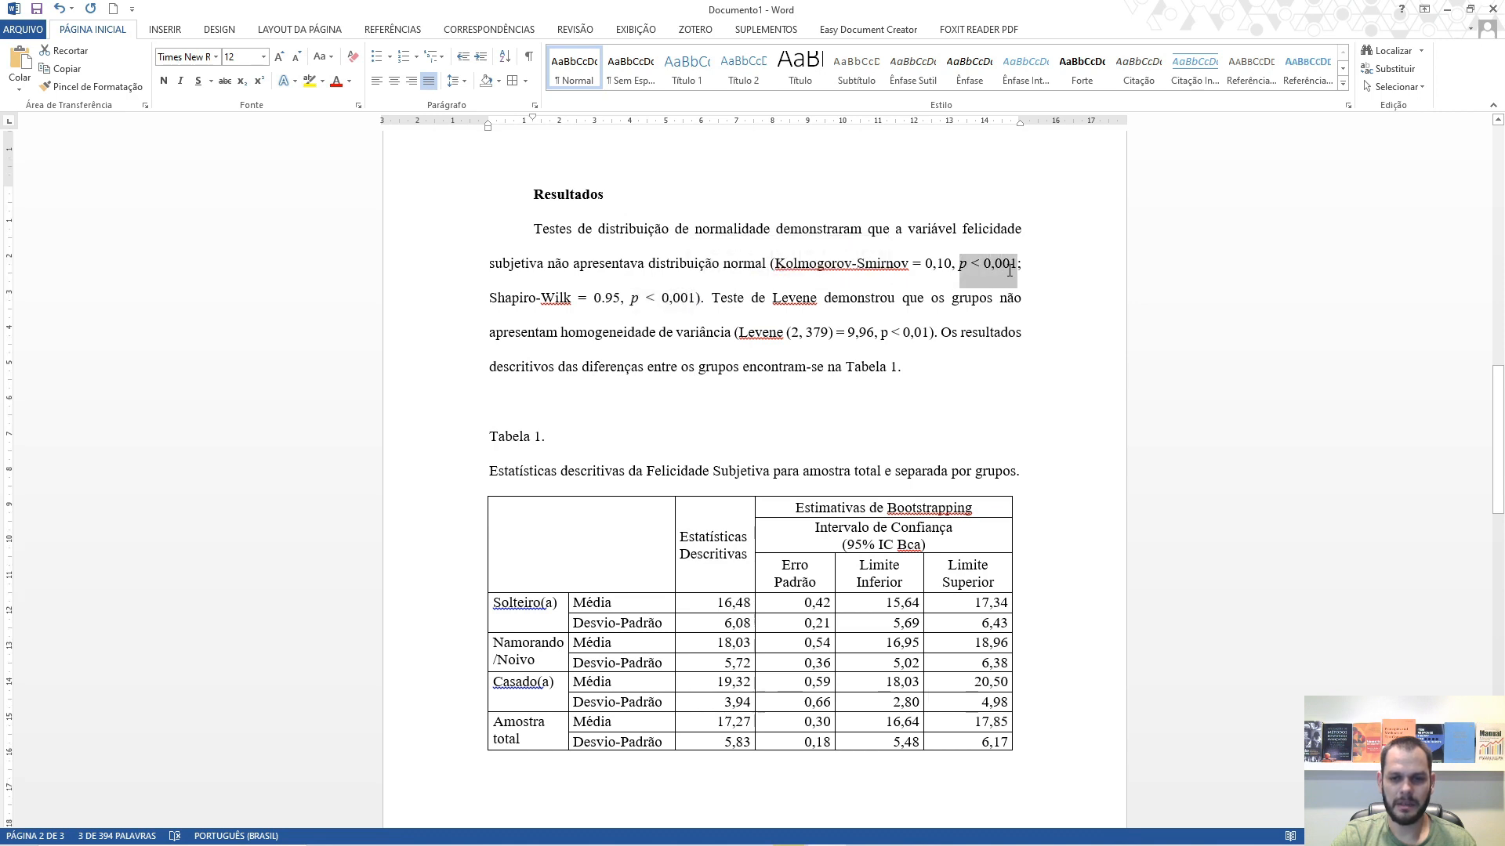
left_click(848, 263)
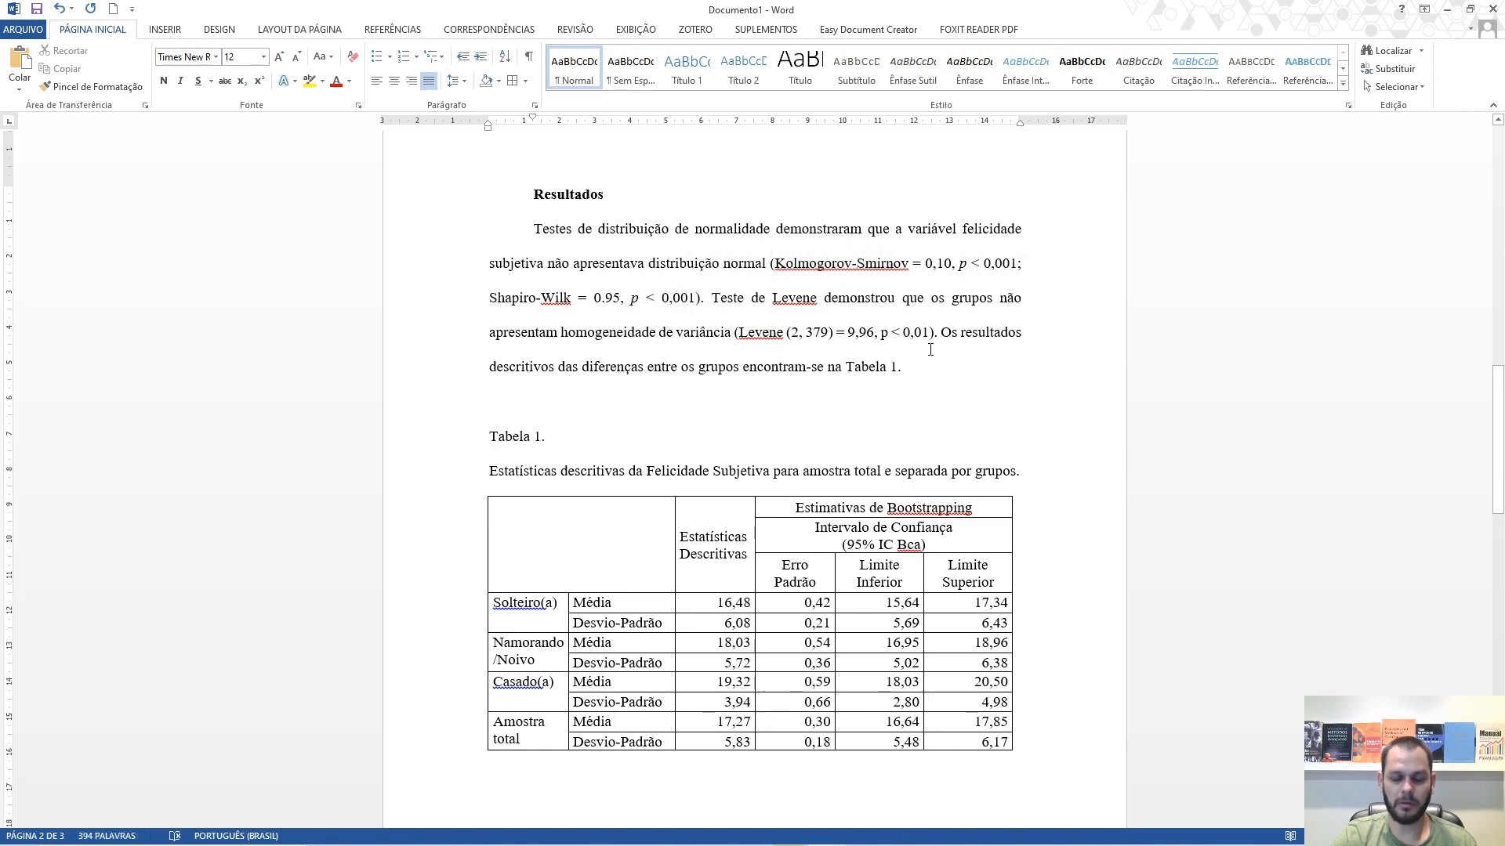
Step: Check the reported normality statistics against the Tests of Normality table in SPSS and return to the Word results text
key("alt+Tab")
scroll(527, 319, "up", 2)
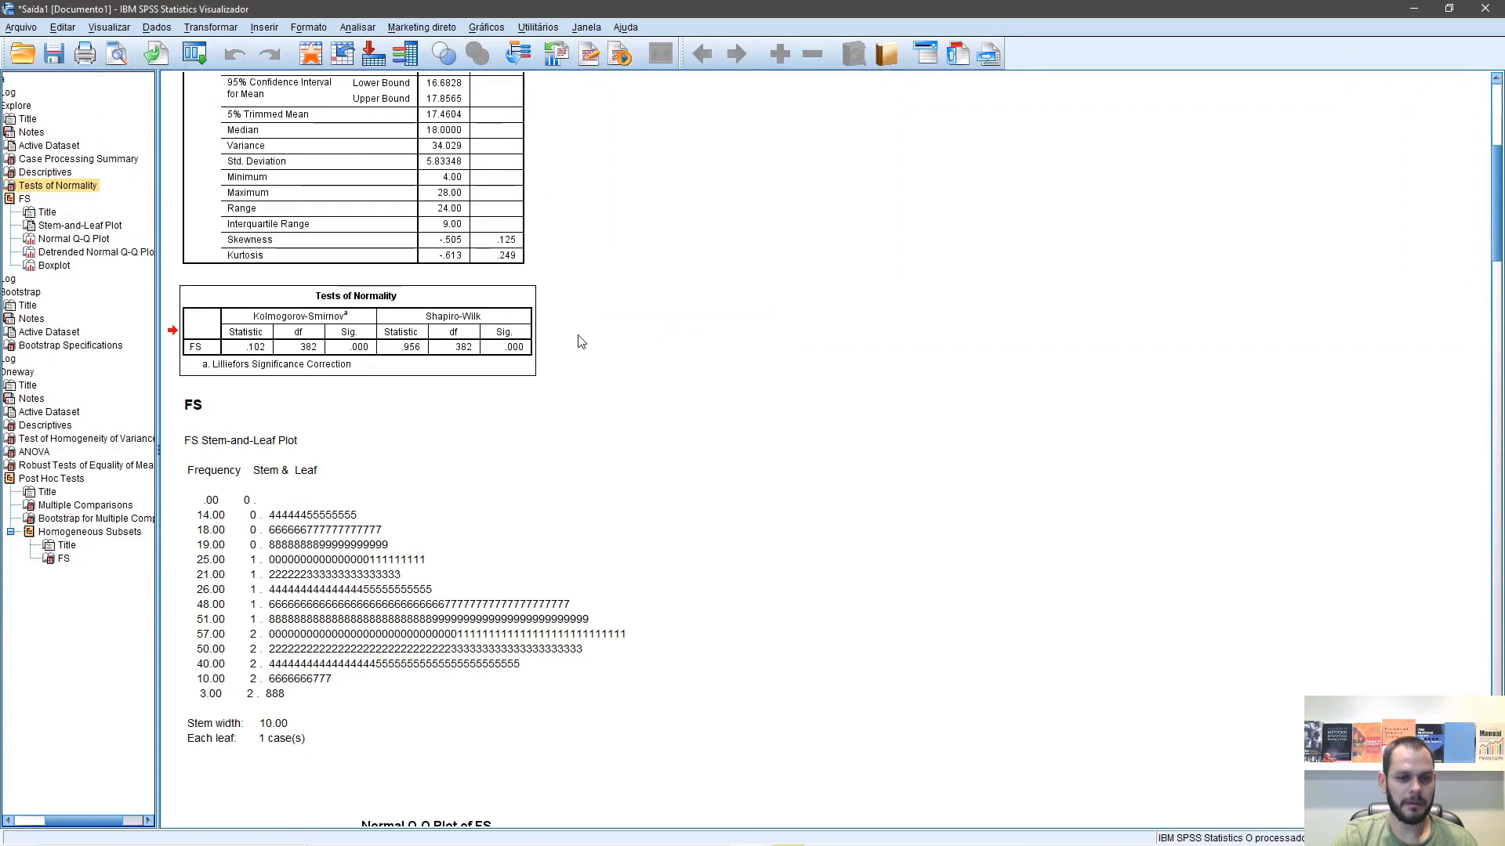
left_click(345, 323)
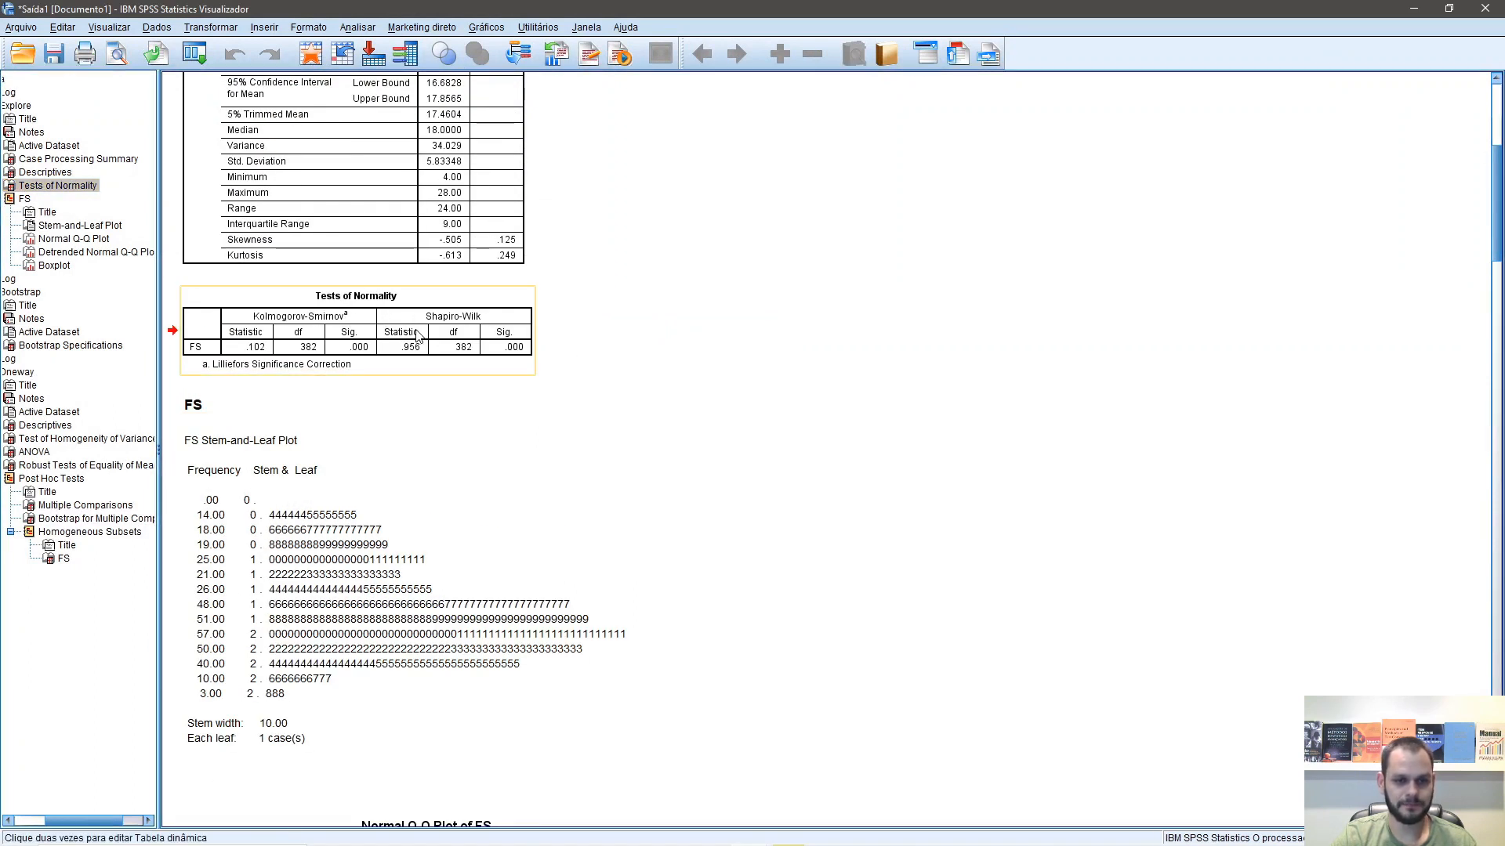
key("alt+Tab")
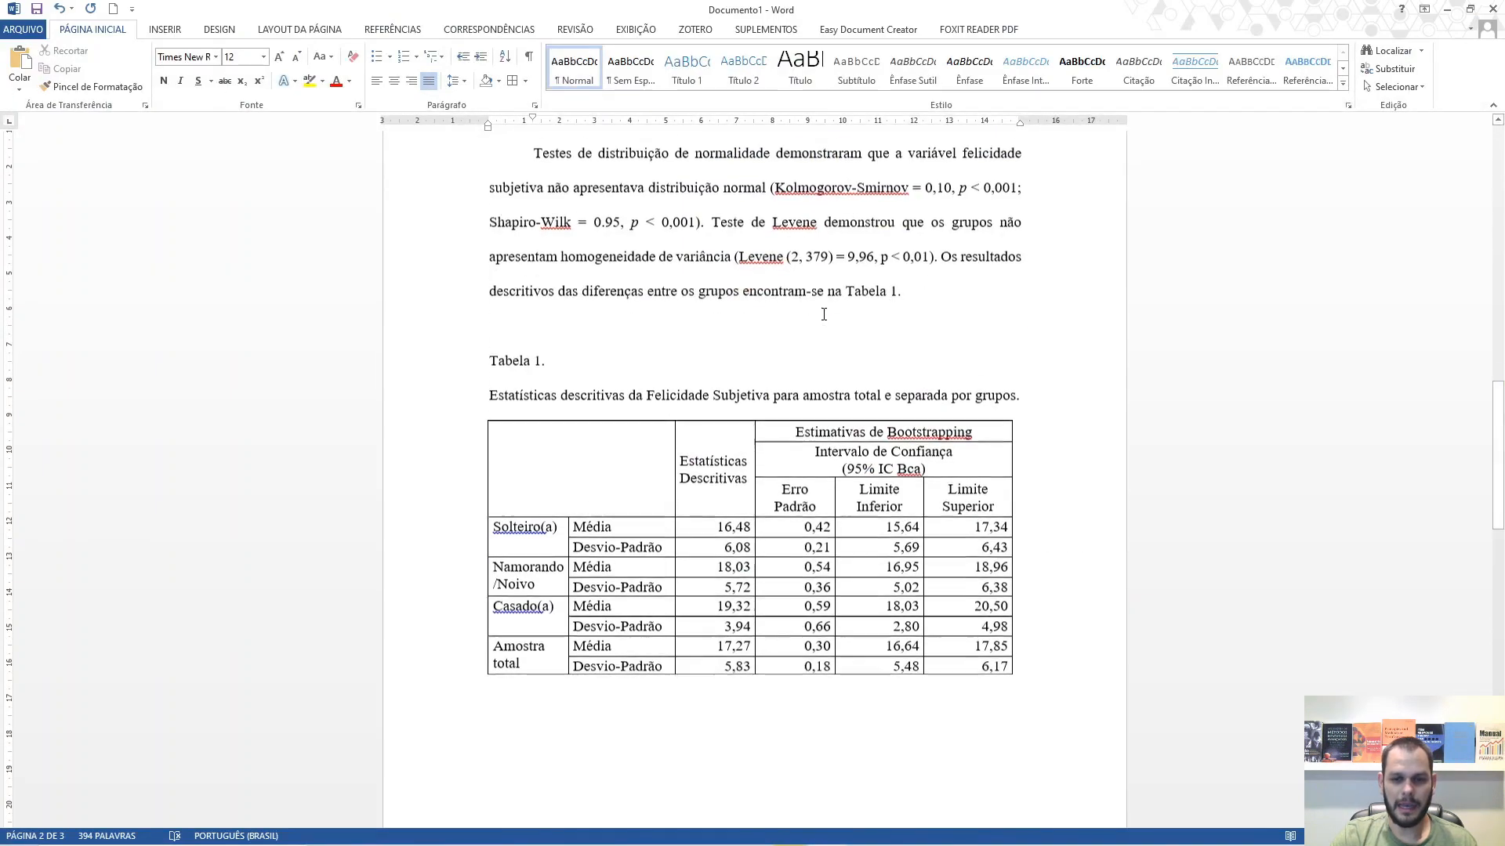
scroll(824, 315, "down", 1)
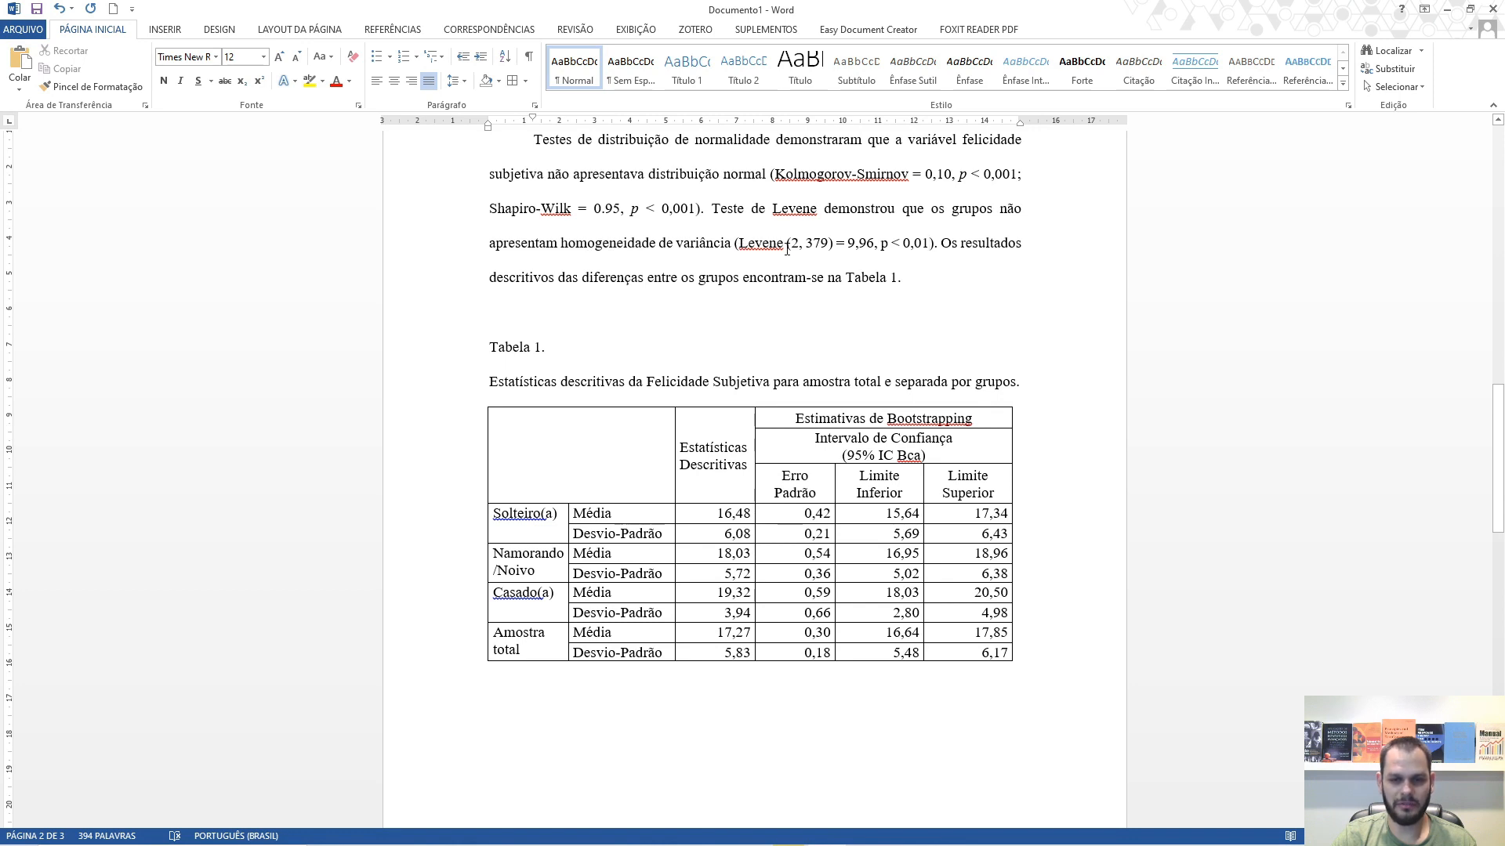
Step: Check the two degrees of freedom reported for the Levene test in the results paragraph
left_click_drag(791, 249, 829, 264)
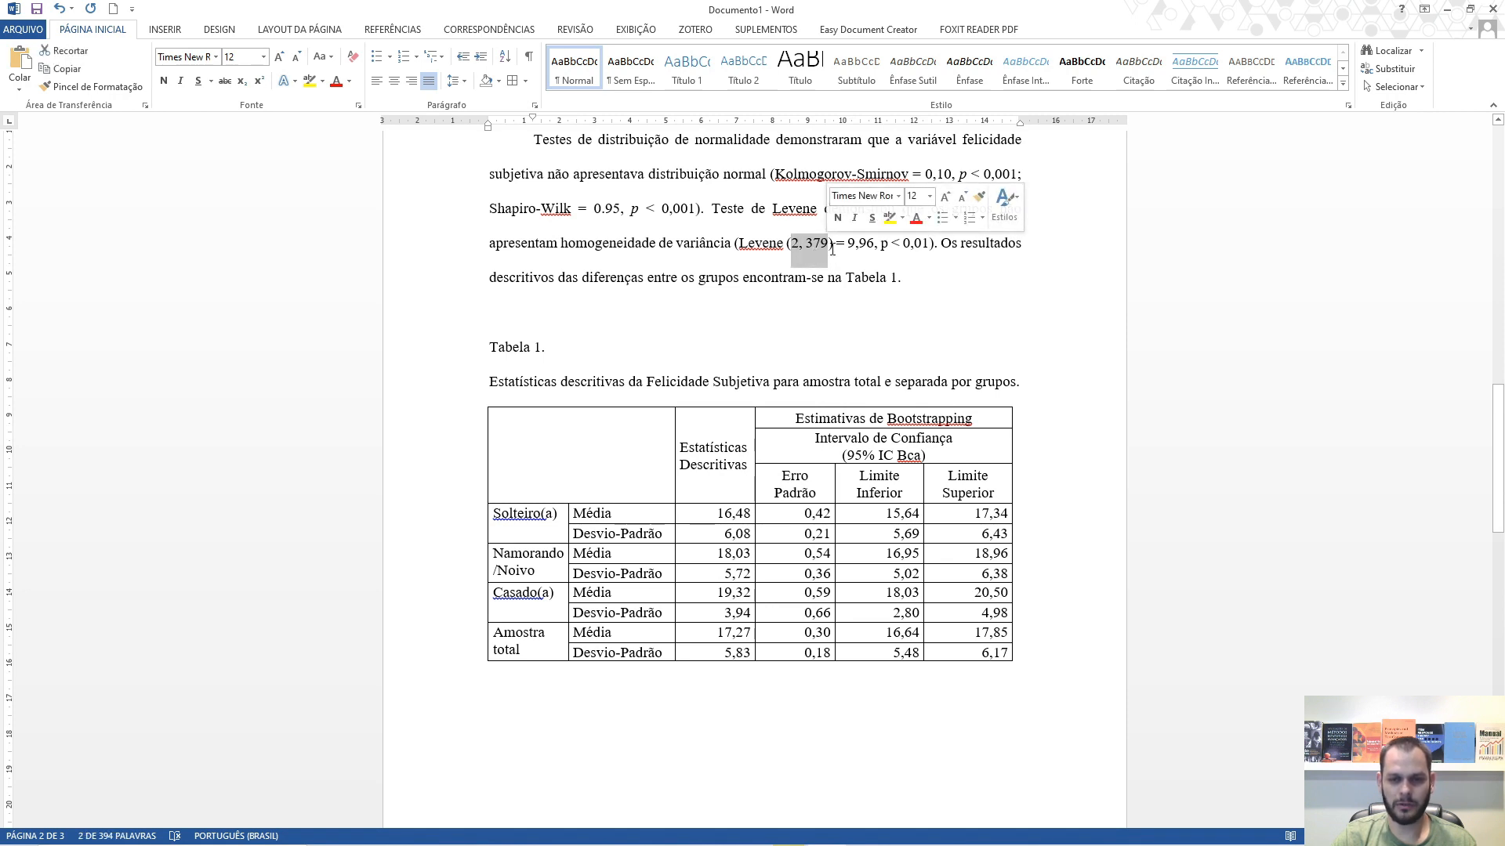
left_click(796, 248)
double_click(796, 246)
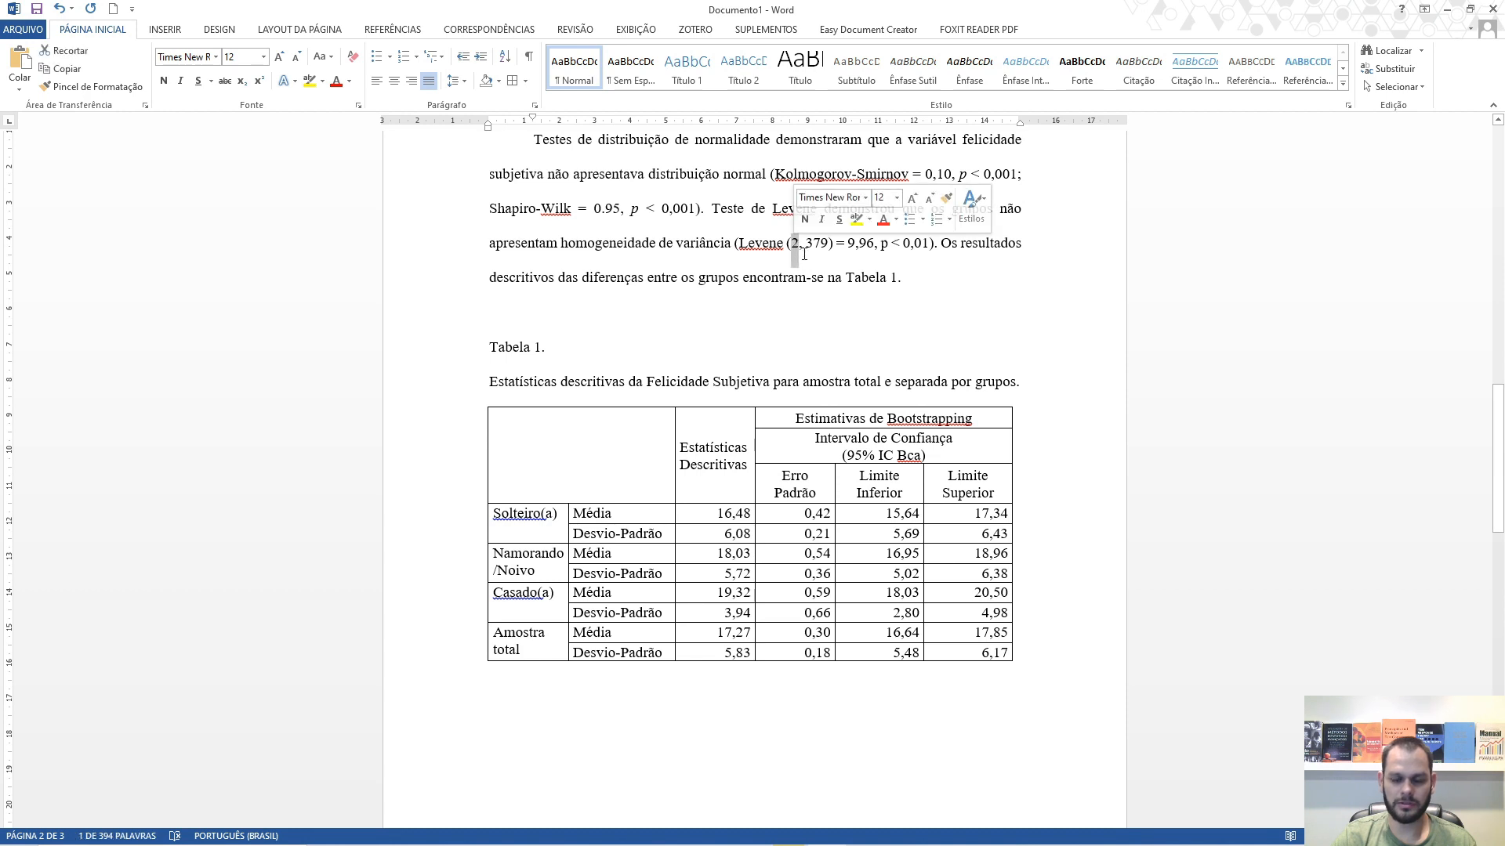
left_click_drag(806, 248, 829, 248)
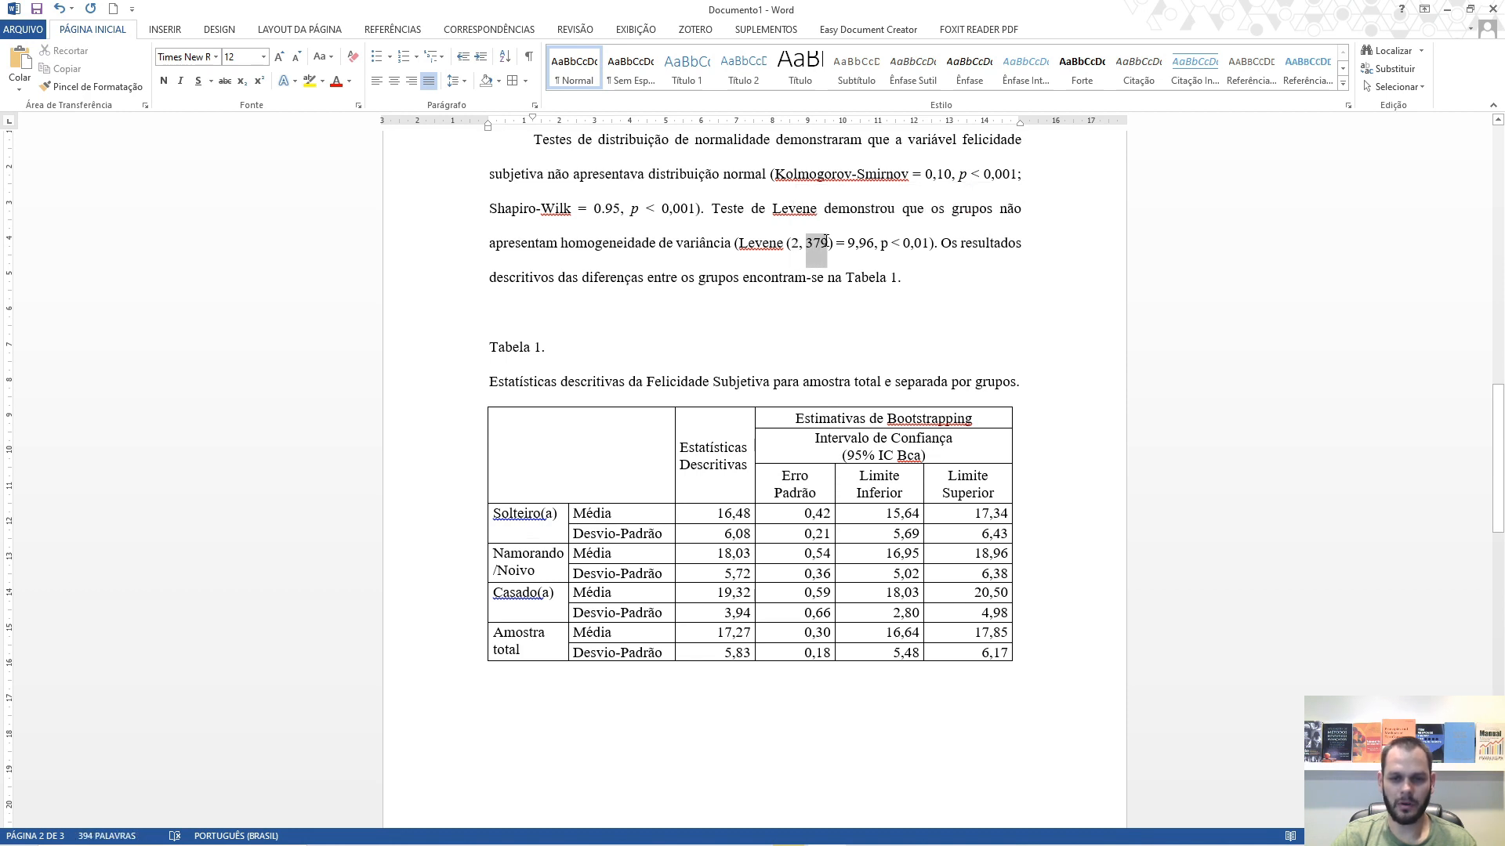
double_click(932, 300)
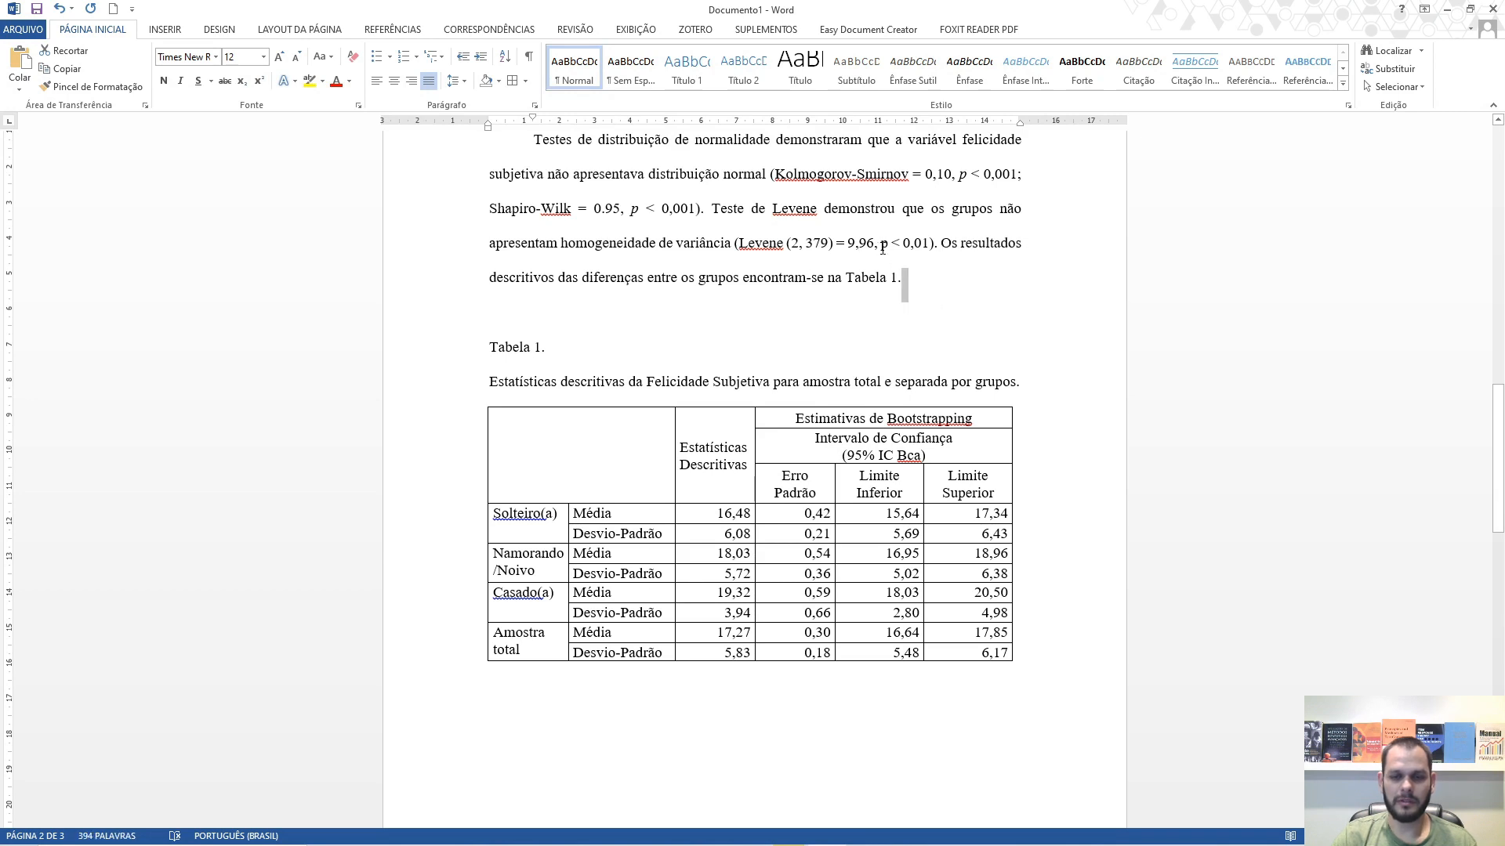
Step: Italicize the p in the Levene test result in the results paragraph
left_click_drag(879, 247, 889, 248)
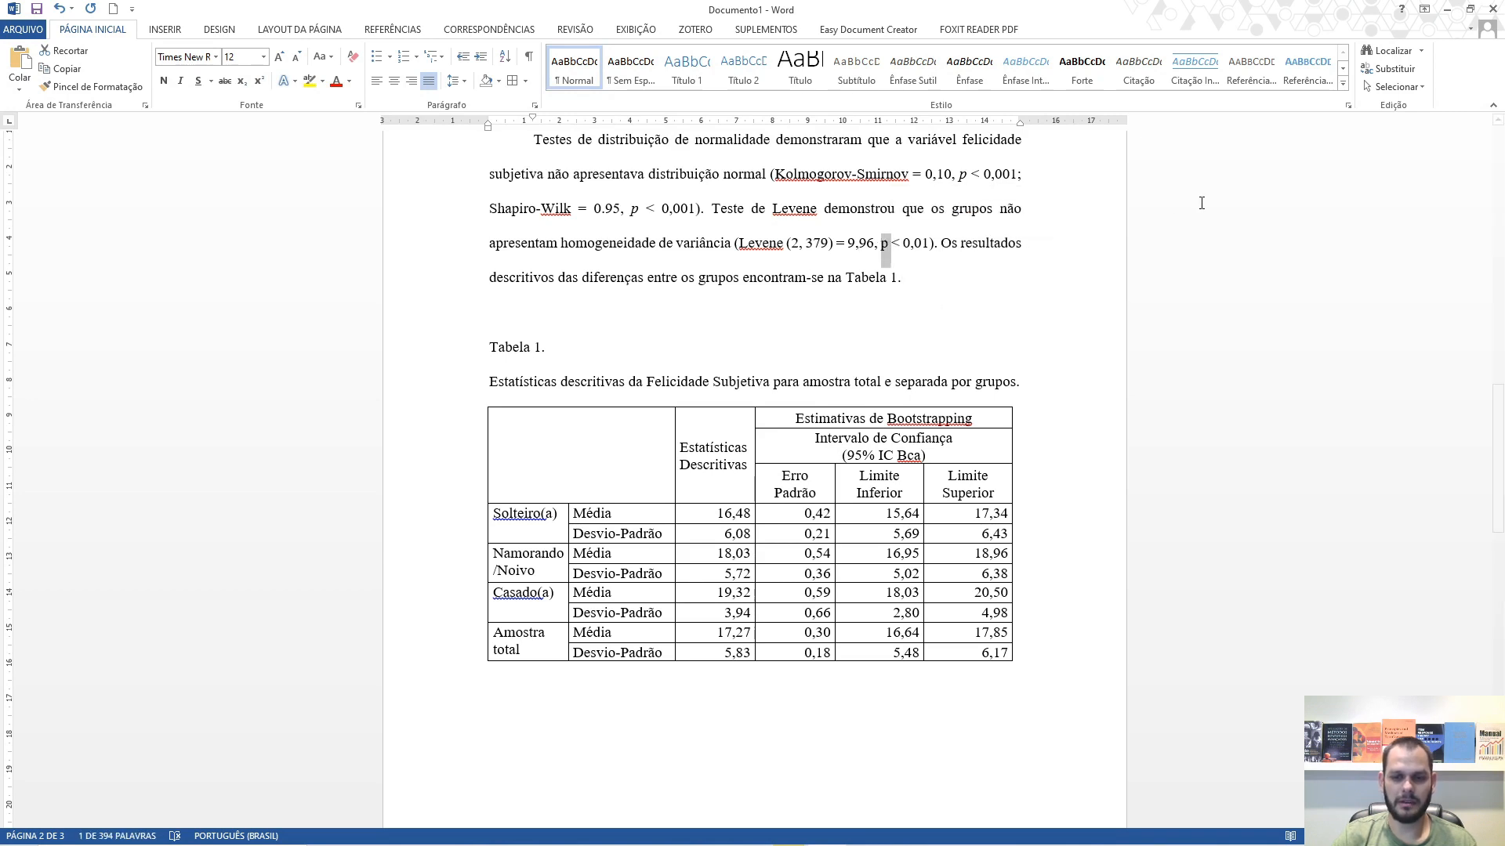
key("ctrl+i")
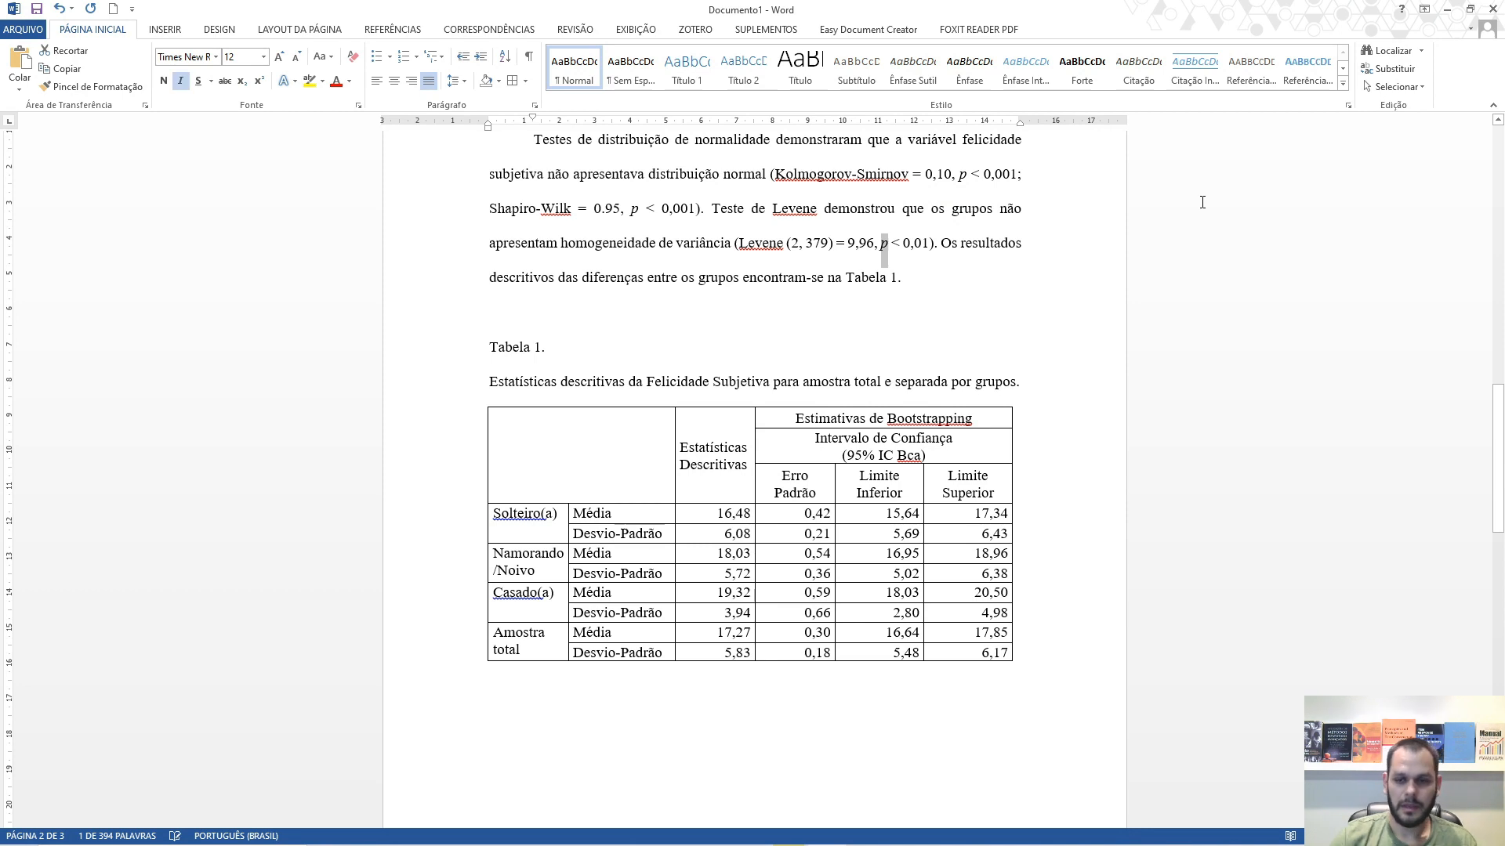
left_click(962, 263)
Step: Check the reported Levene result against the Test of Homogeneity of Variances table in SPSS and return to the Word text
left_click_drag(938, 248, 739, 248)
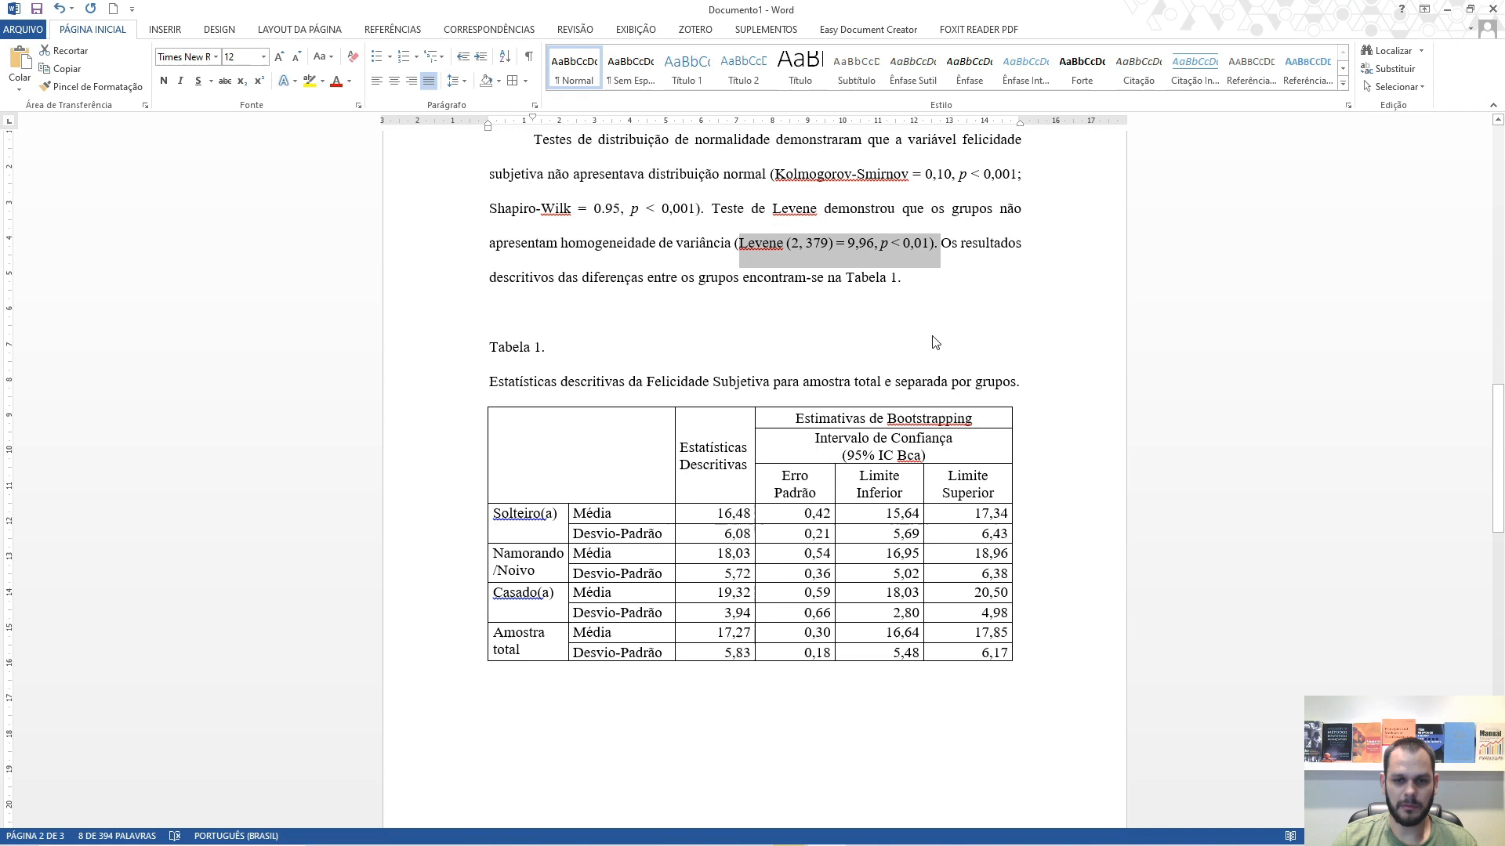
key("alt+Tab")
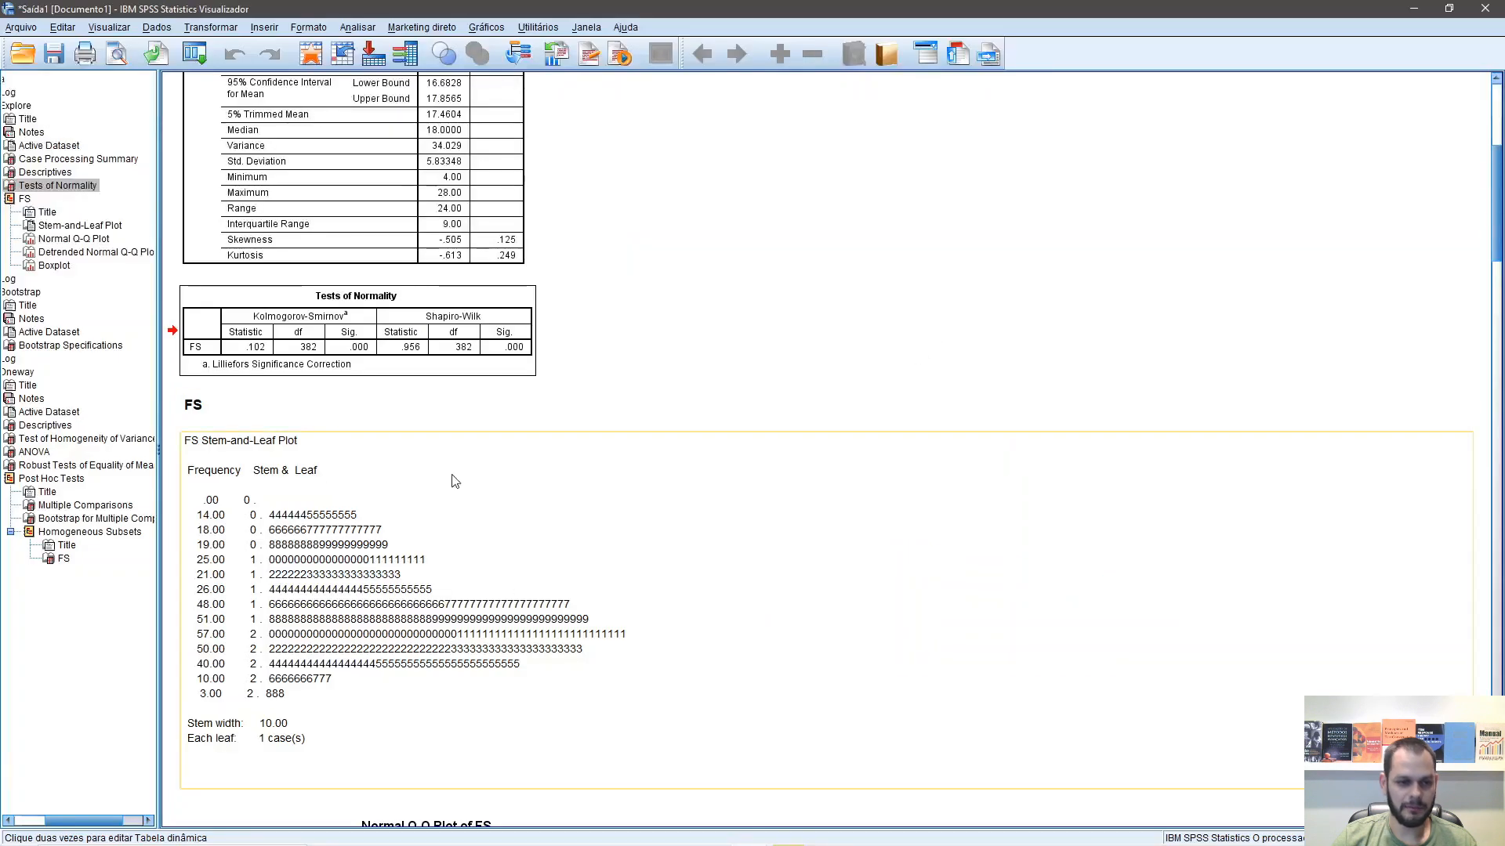
left_click(133, 440)
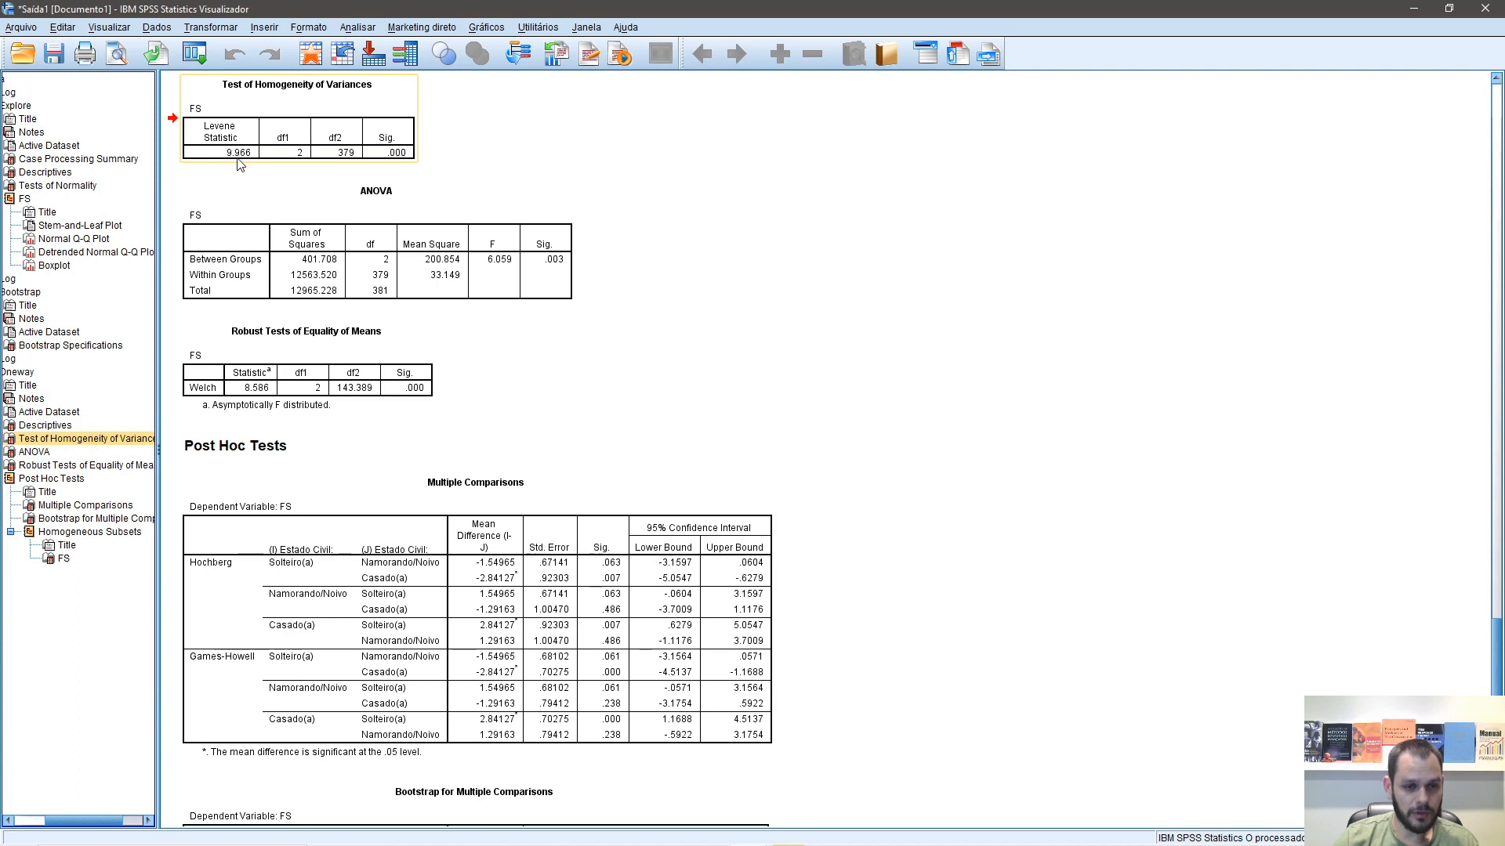
key("alt+Tab")
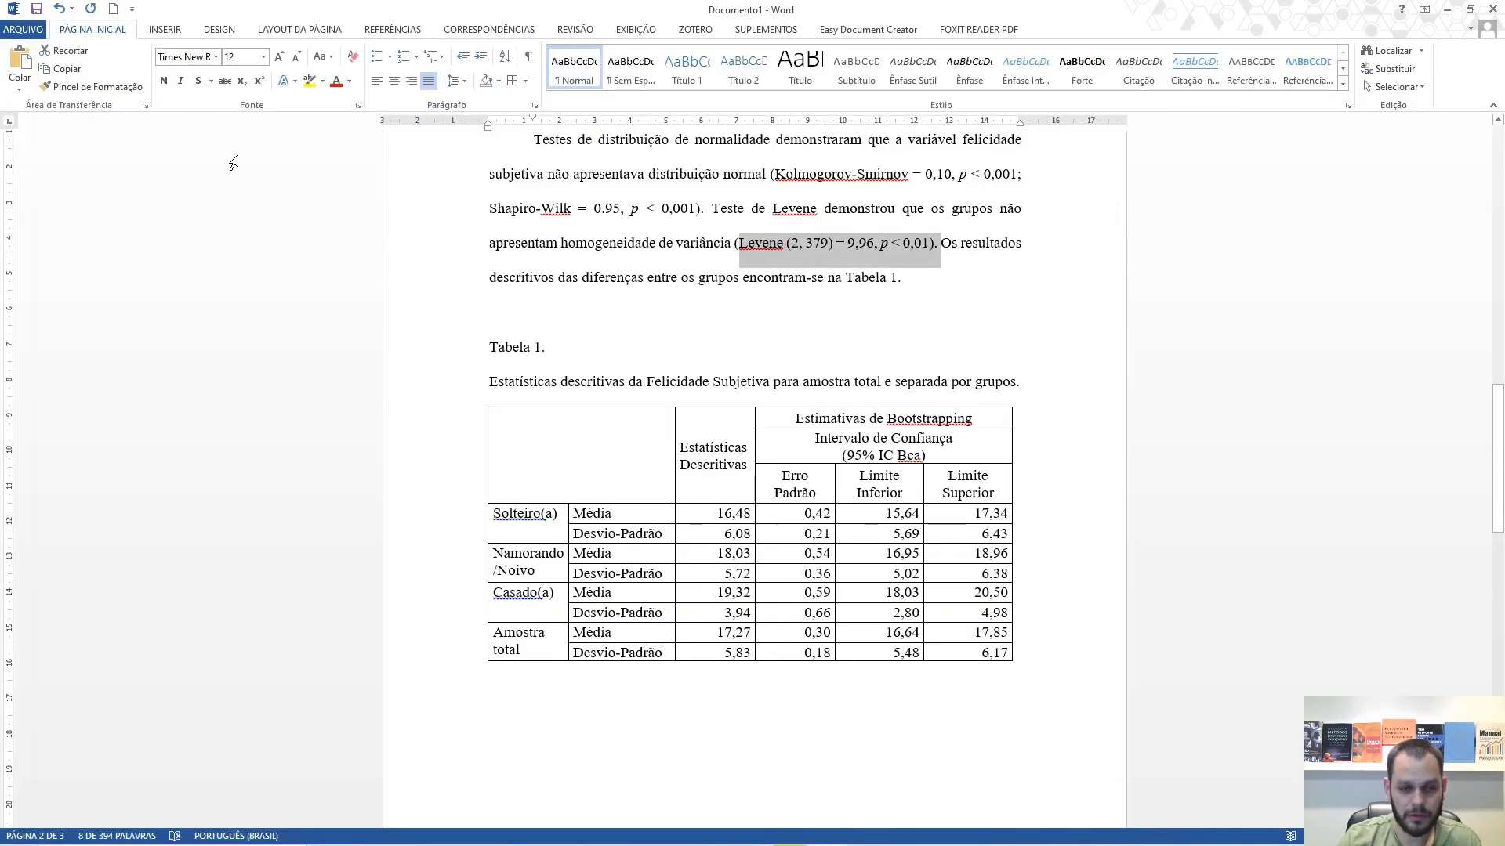
key("alt+Tab")
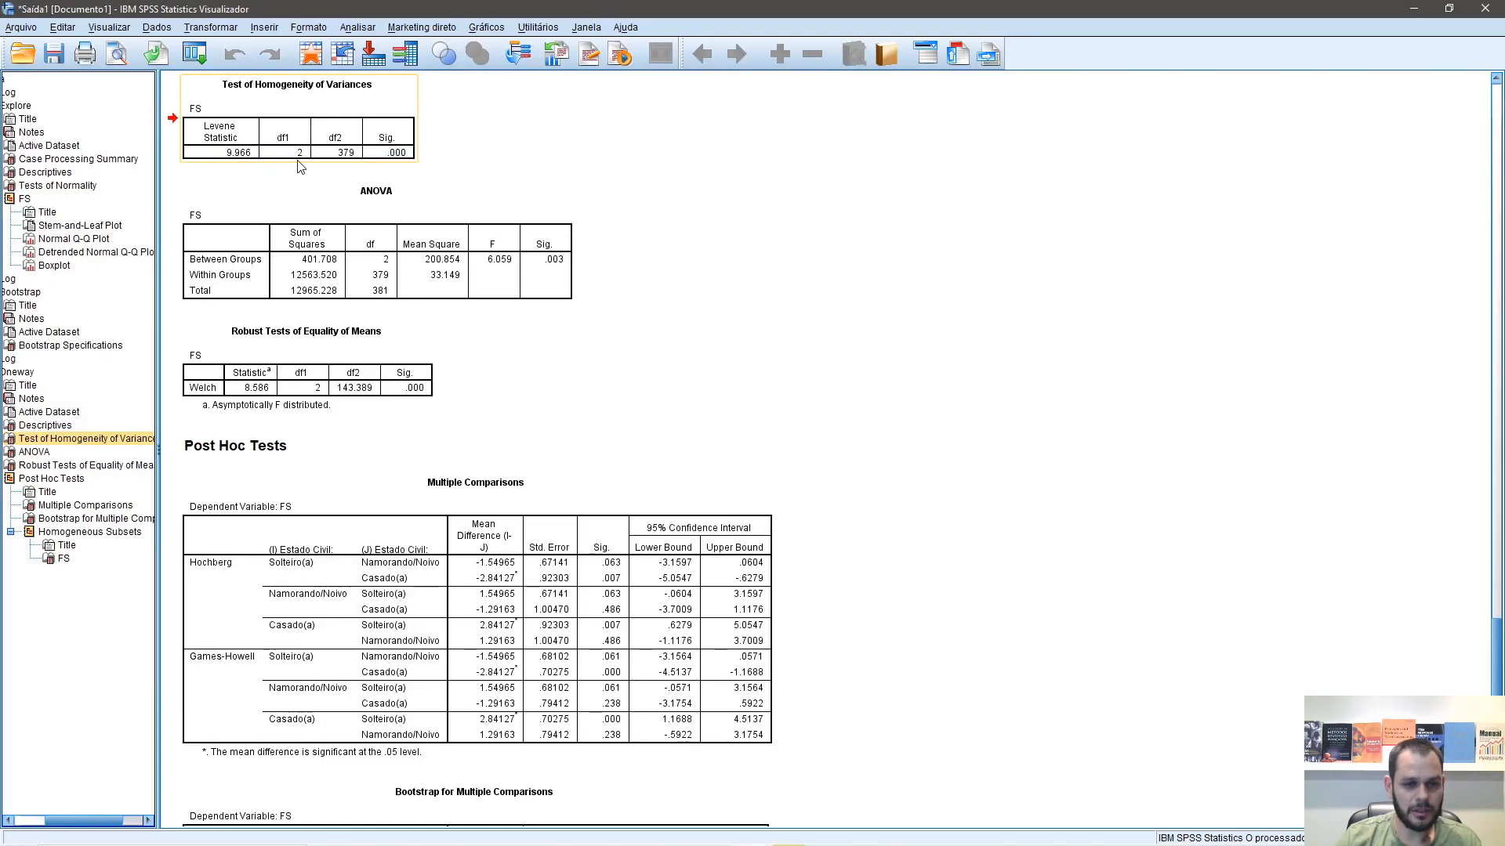
key("alt+Tab")
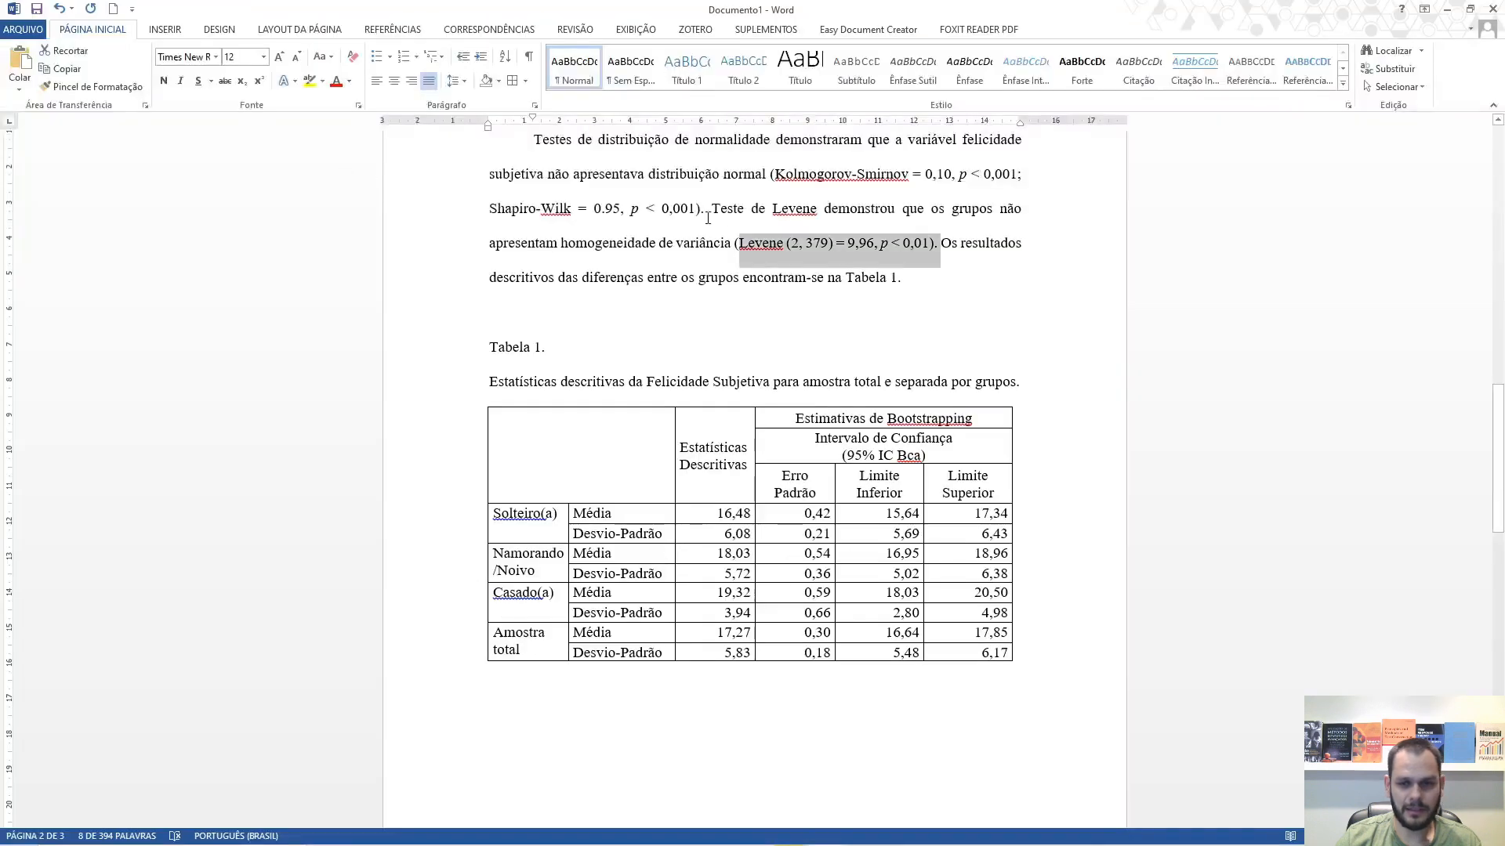
left_click(810, 243)
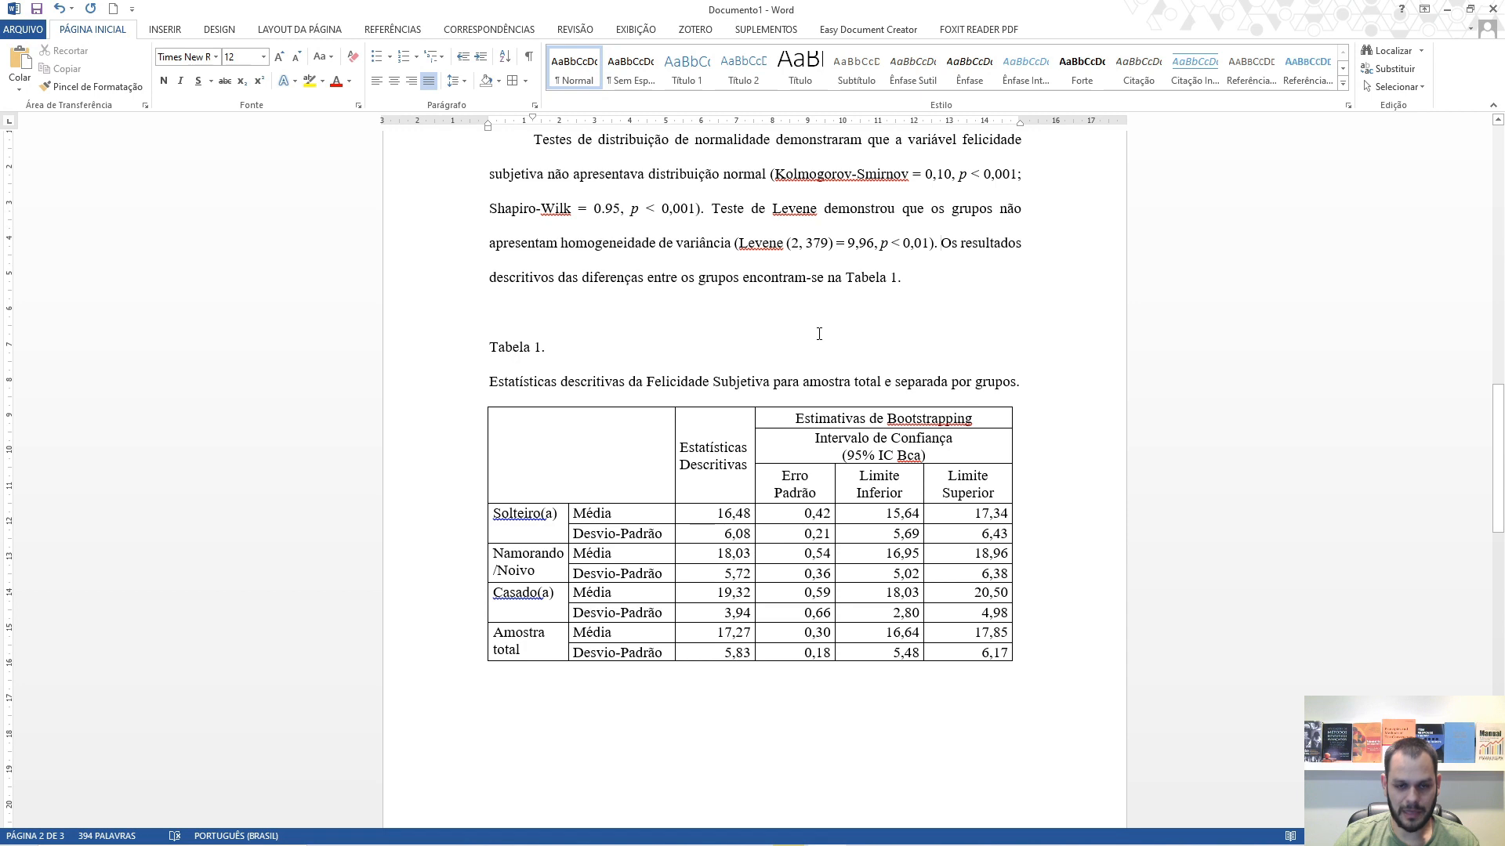
Step: Review the descriptive statistics column and the bootstrapping confidence interval headers of Tabela 1
scroll(819, 334, "down", 1)
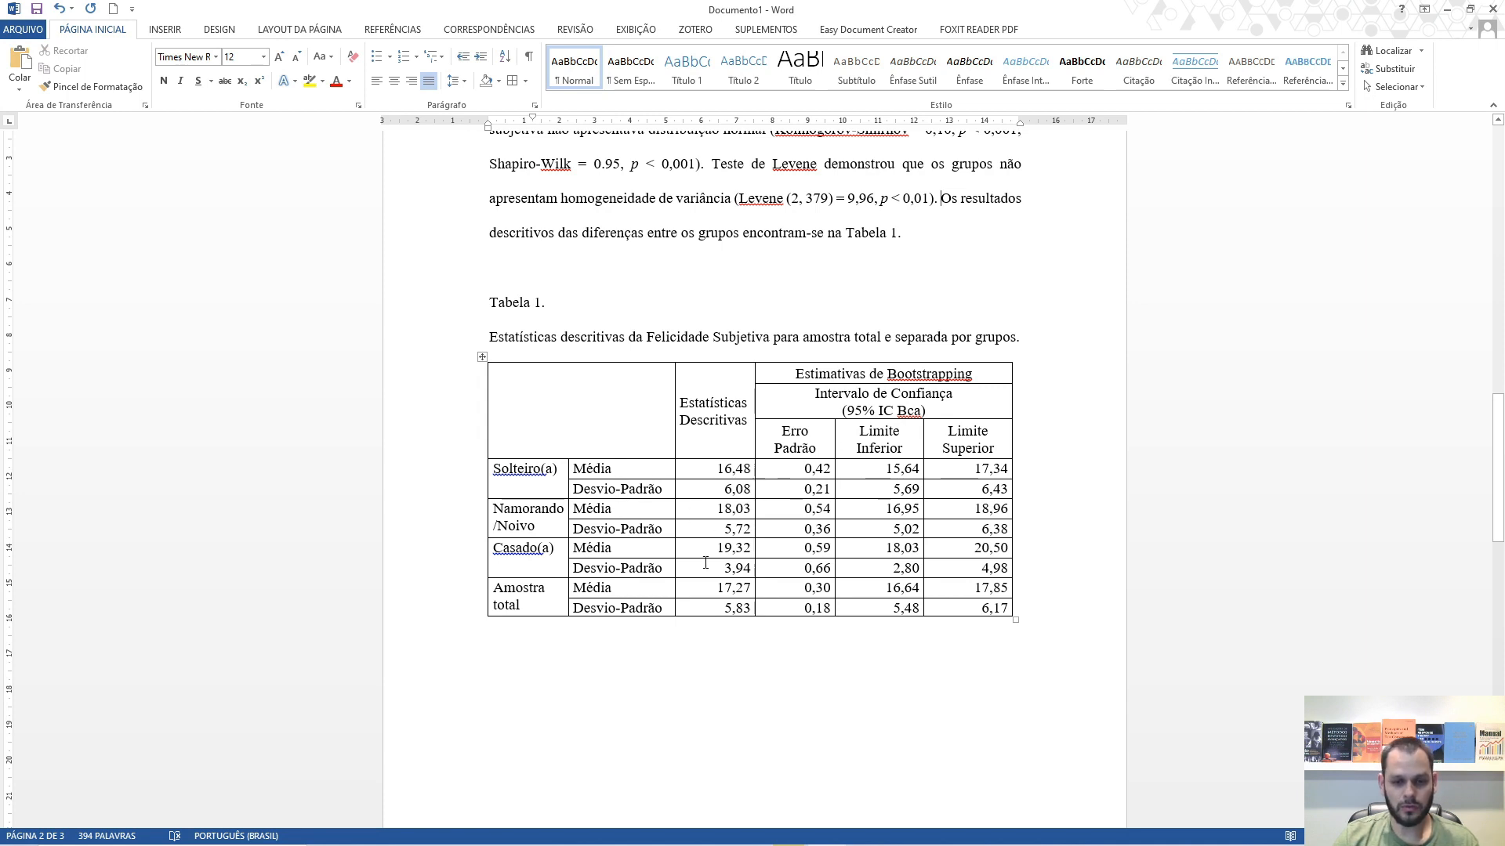
left_click(732, 472)
left_click_drag(732, 477, 724, 610)
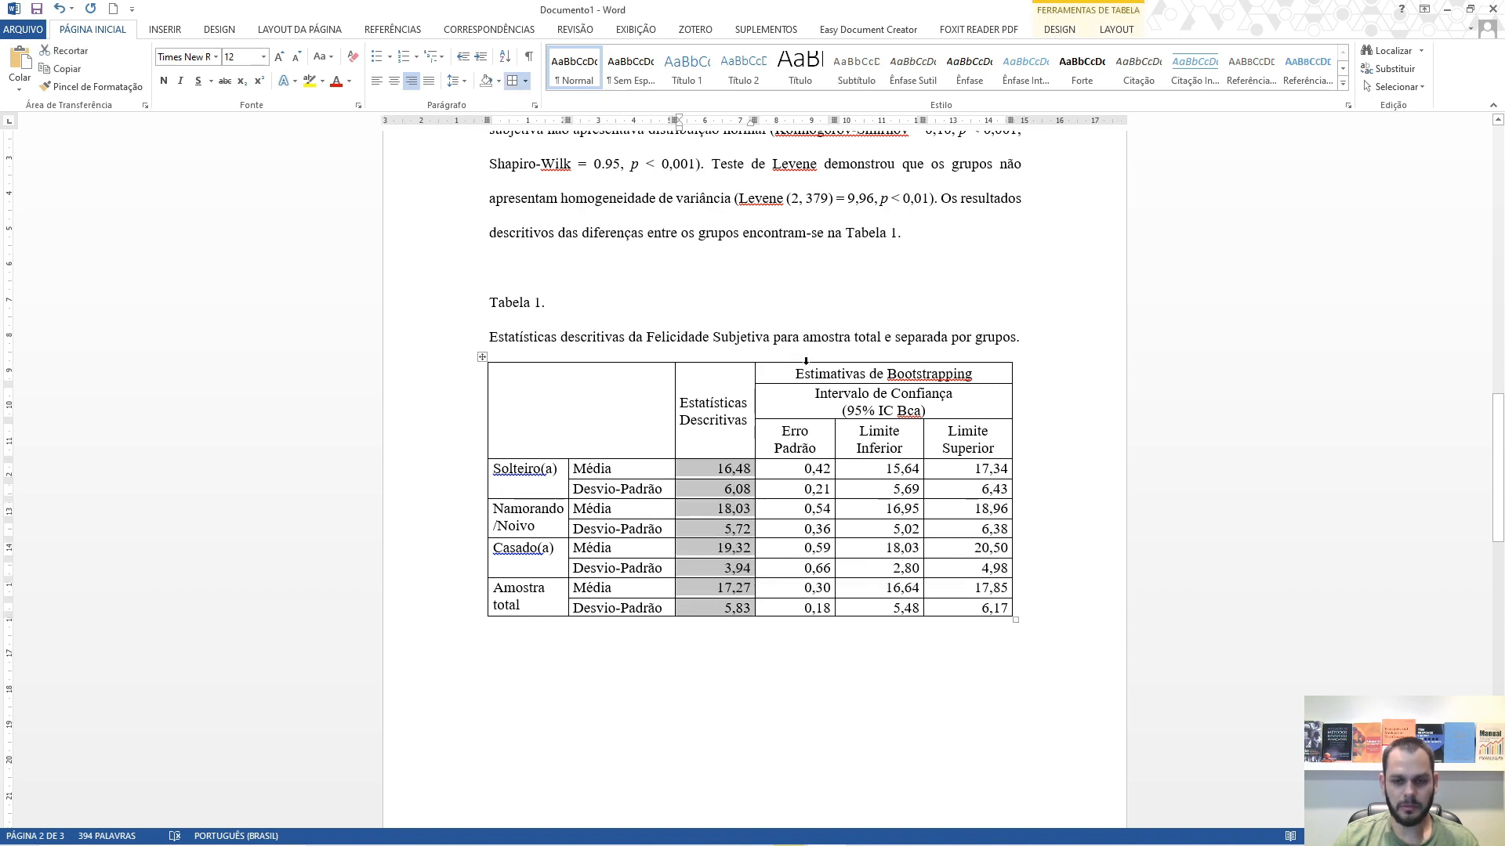
left_click(861, 404)
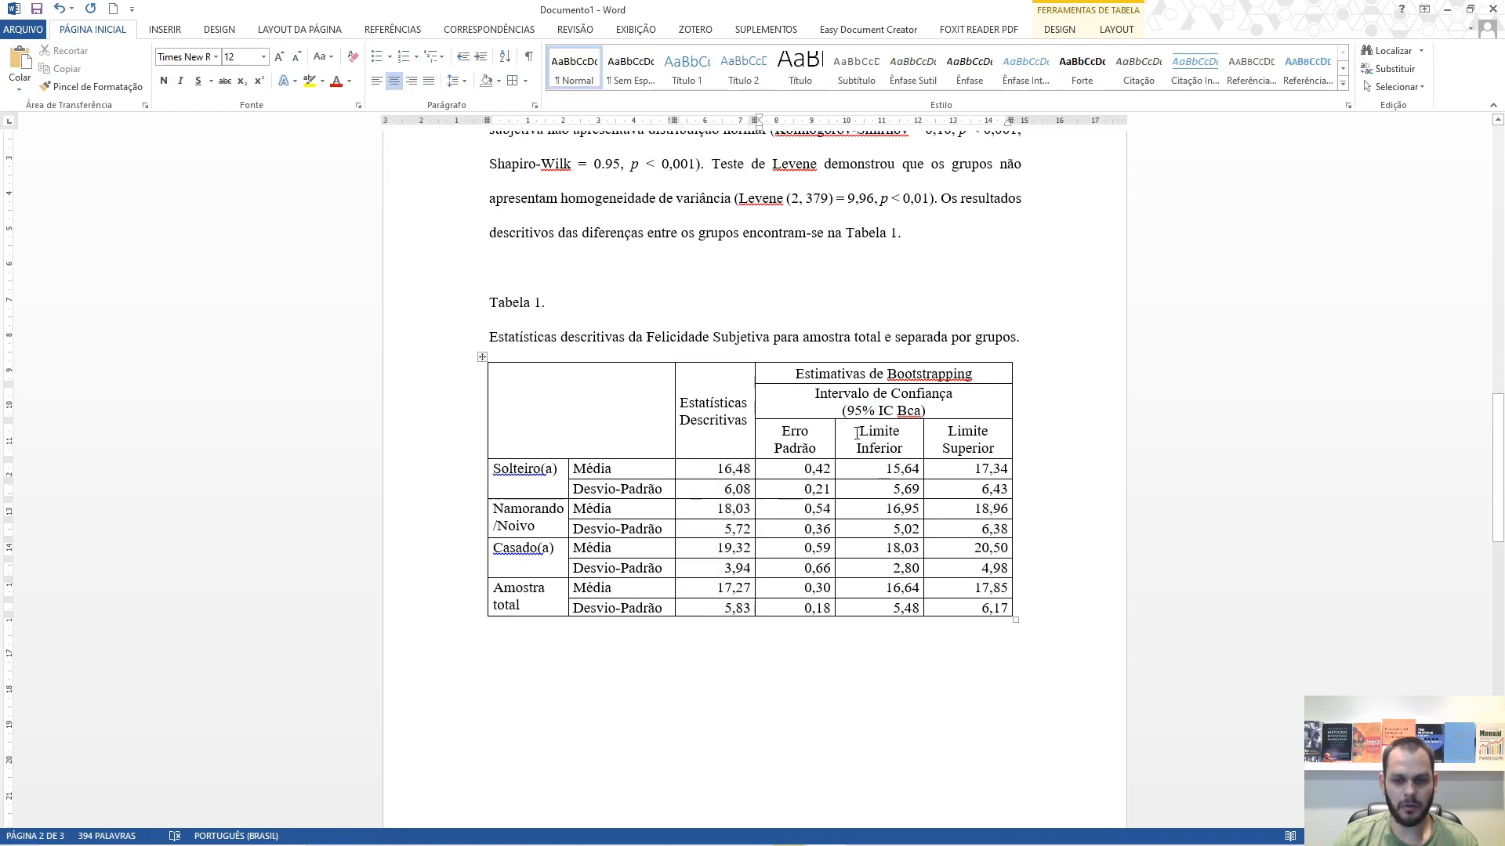
left_click_drag(861, 432, 903, 452)
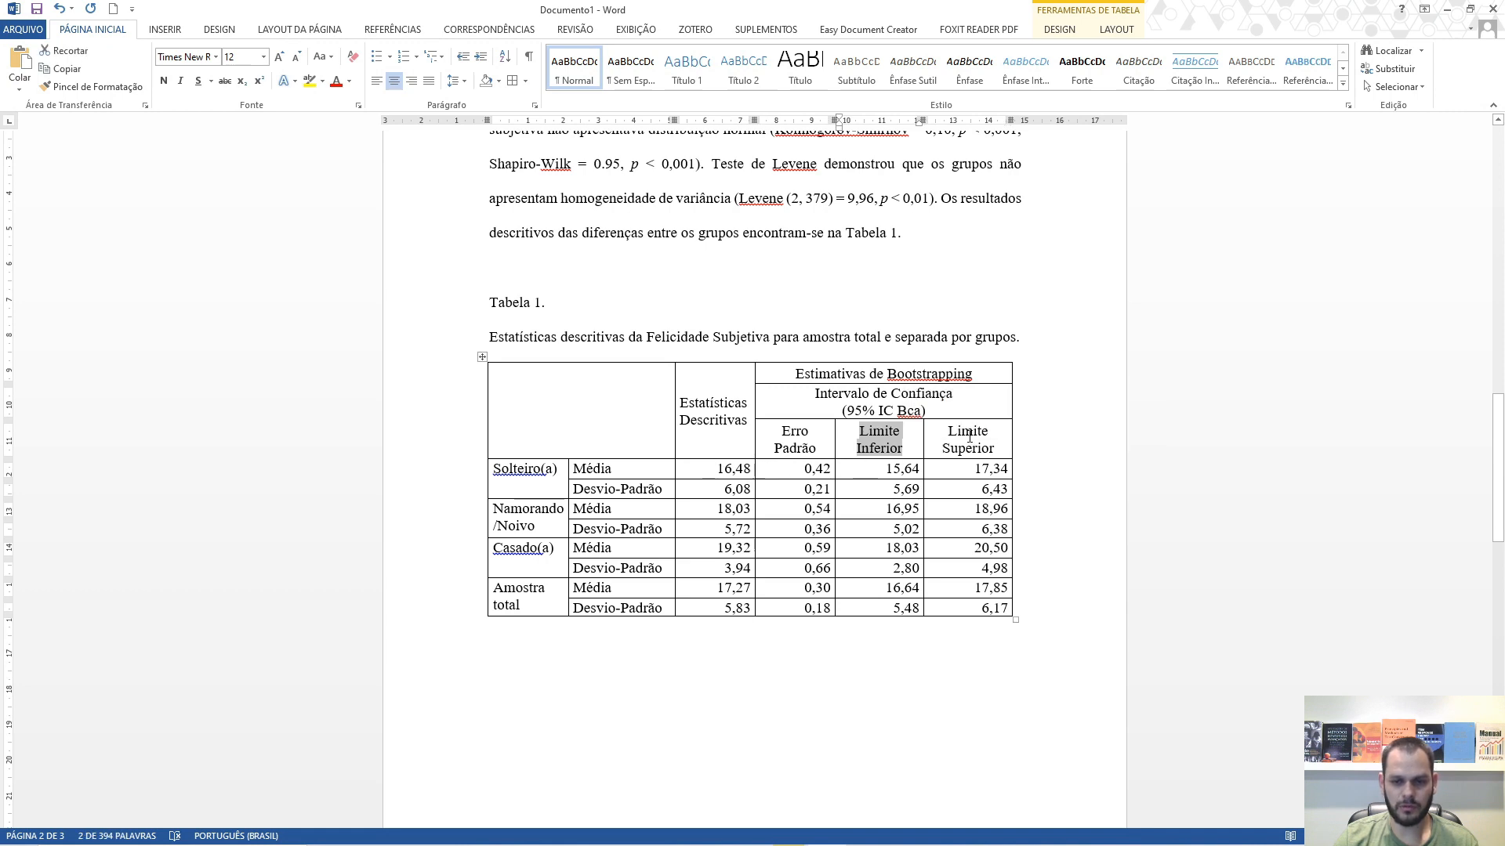
Step: Center all the numeric values in Tabela 1, from Estatísticas Descritivas to Limite Superior
left_click(952, 469)
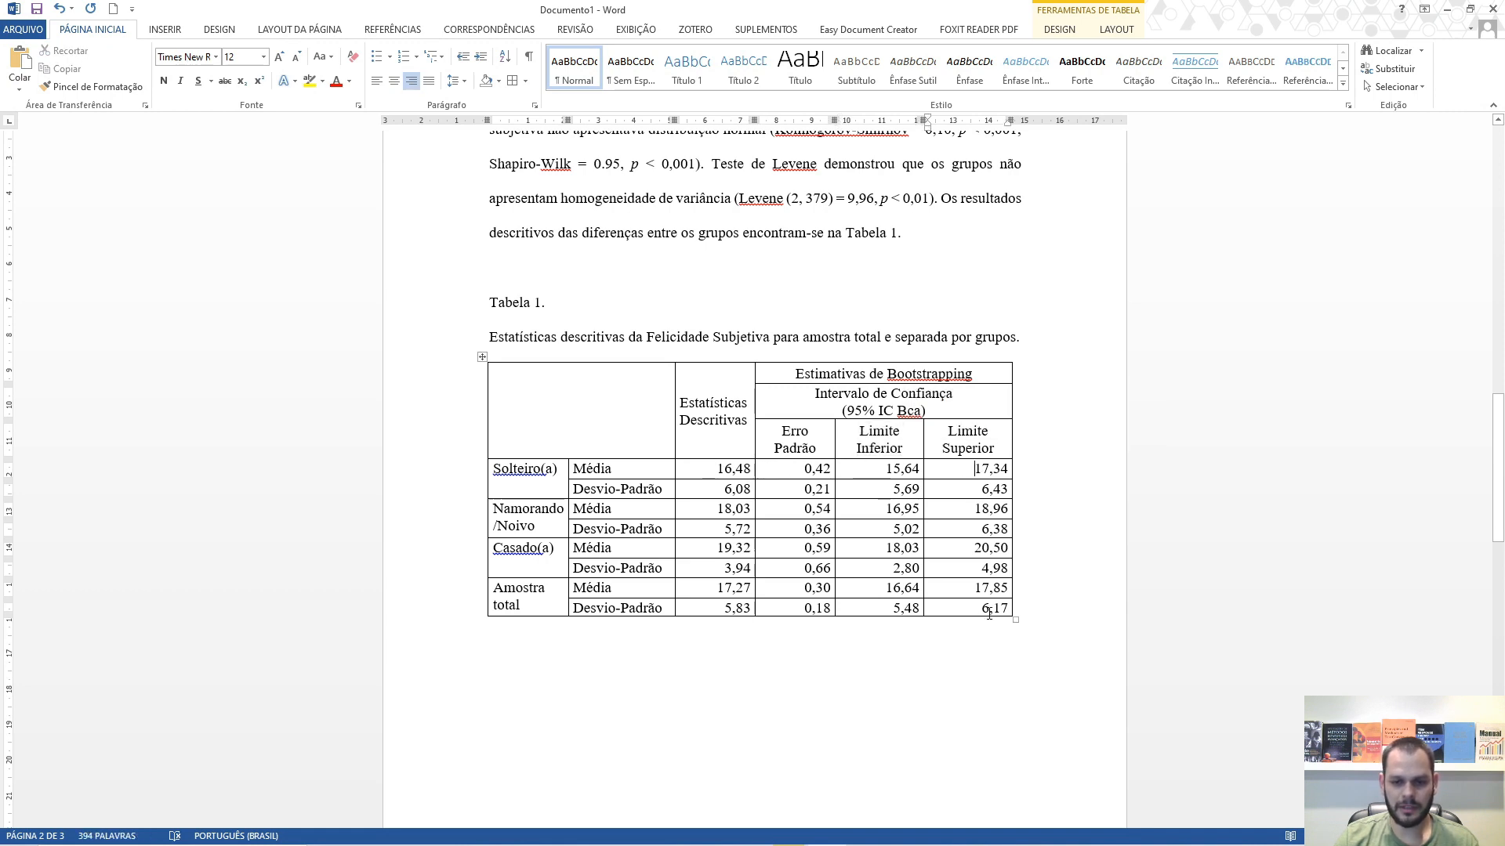
left_click(733, 476, "shift")
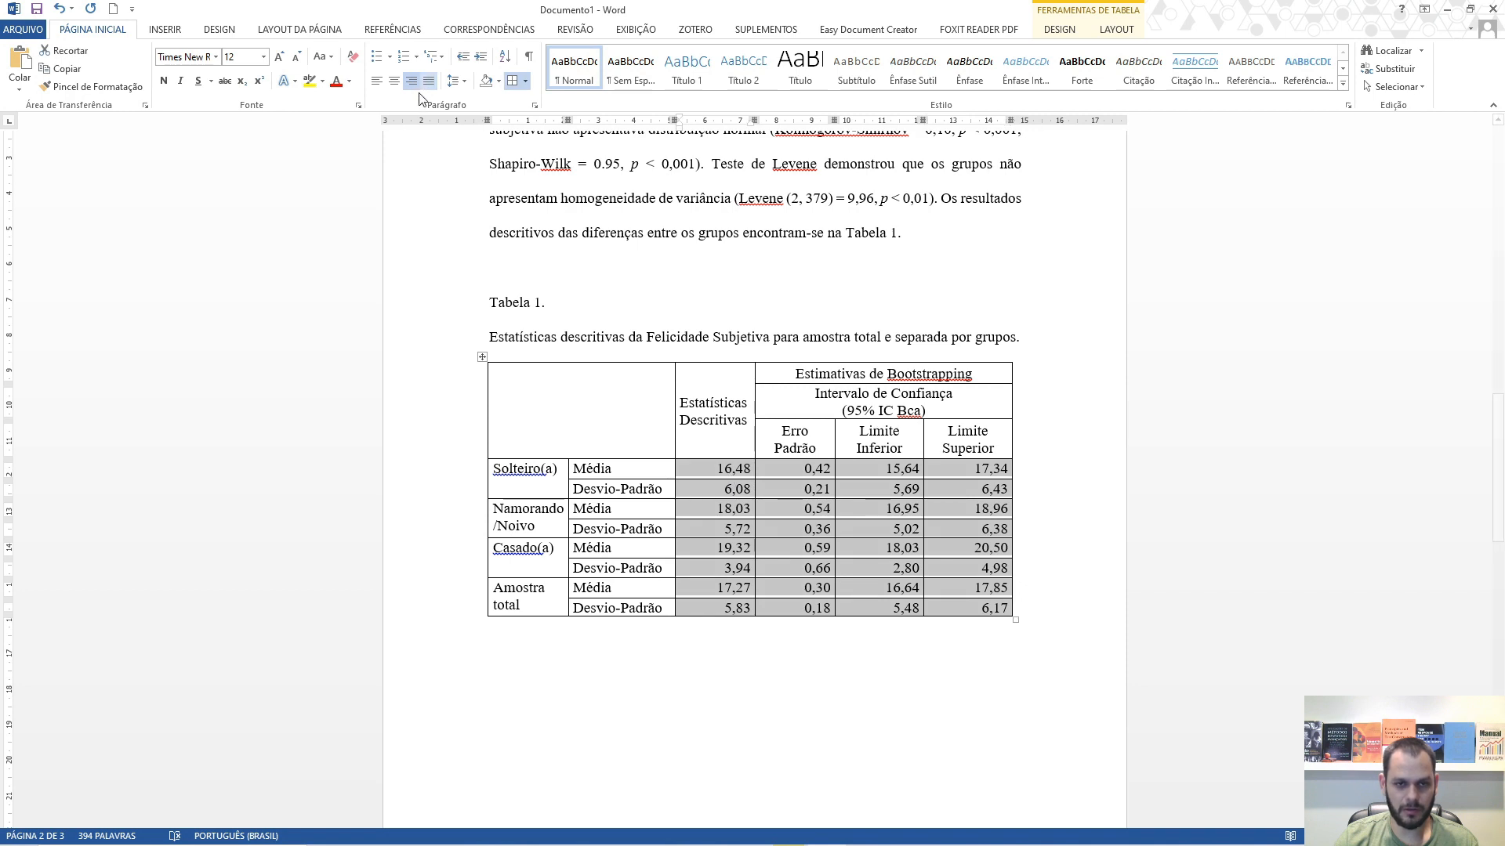
left_click(393, 81)
left_click(895, 523)
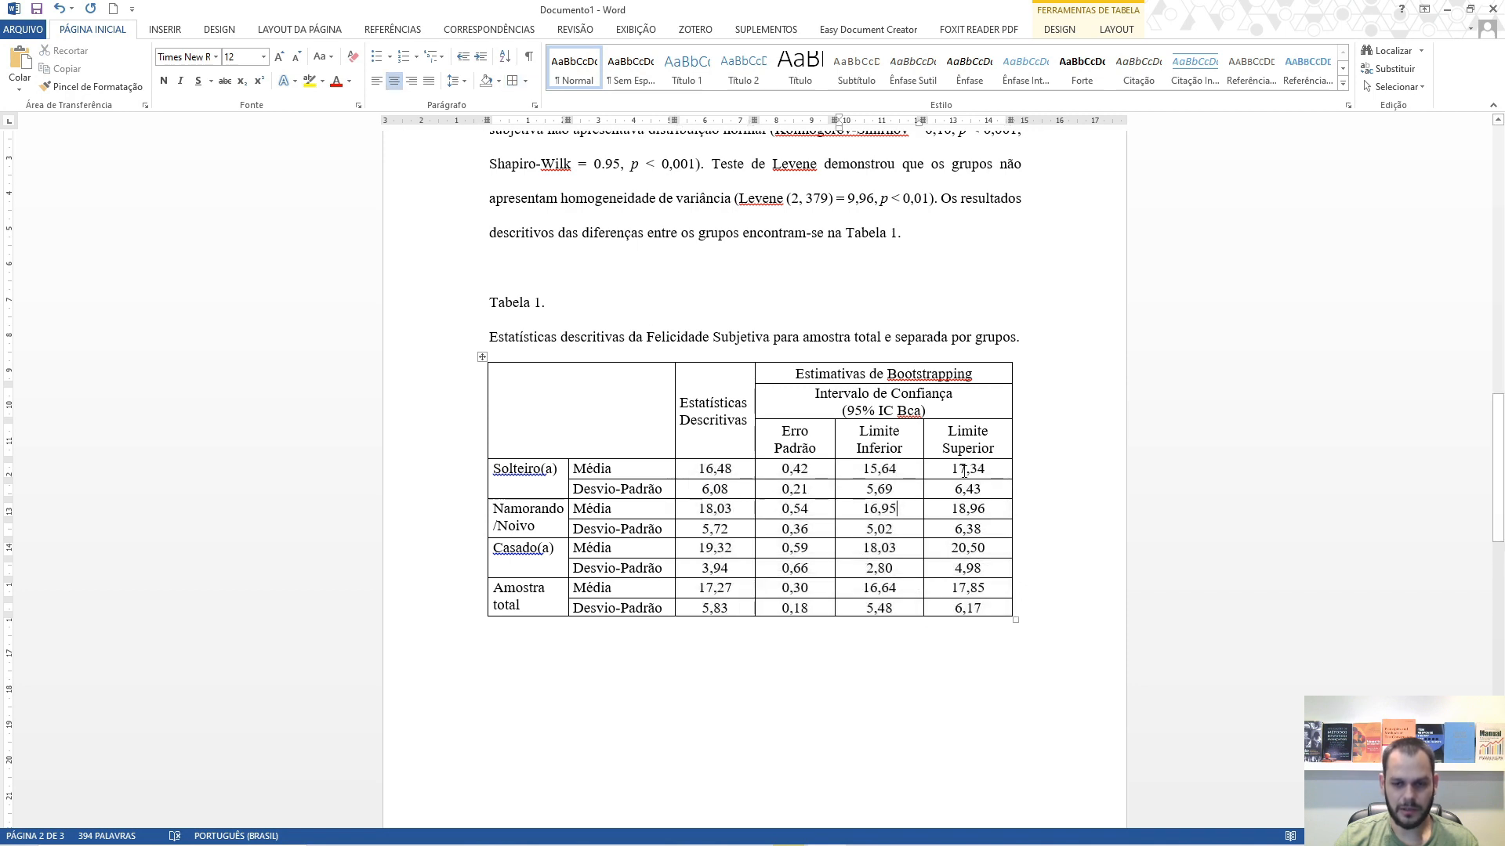
Step: Switch to the SPSS output and examine the bootstrap estimates in the Oneway Descriptives table for each marital status group
key("alt+Tab")
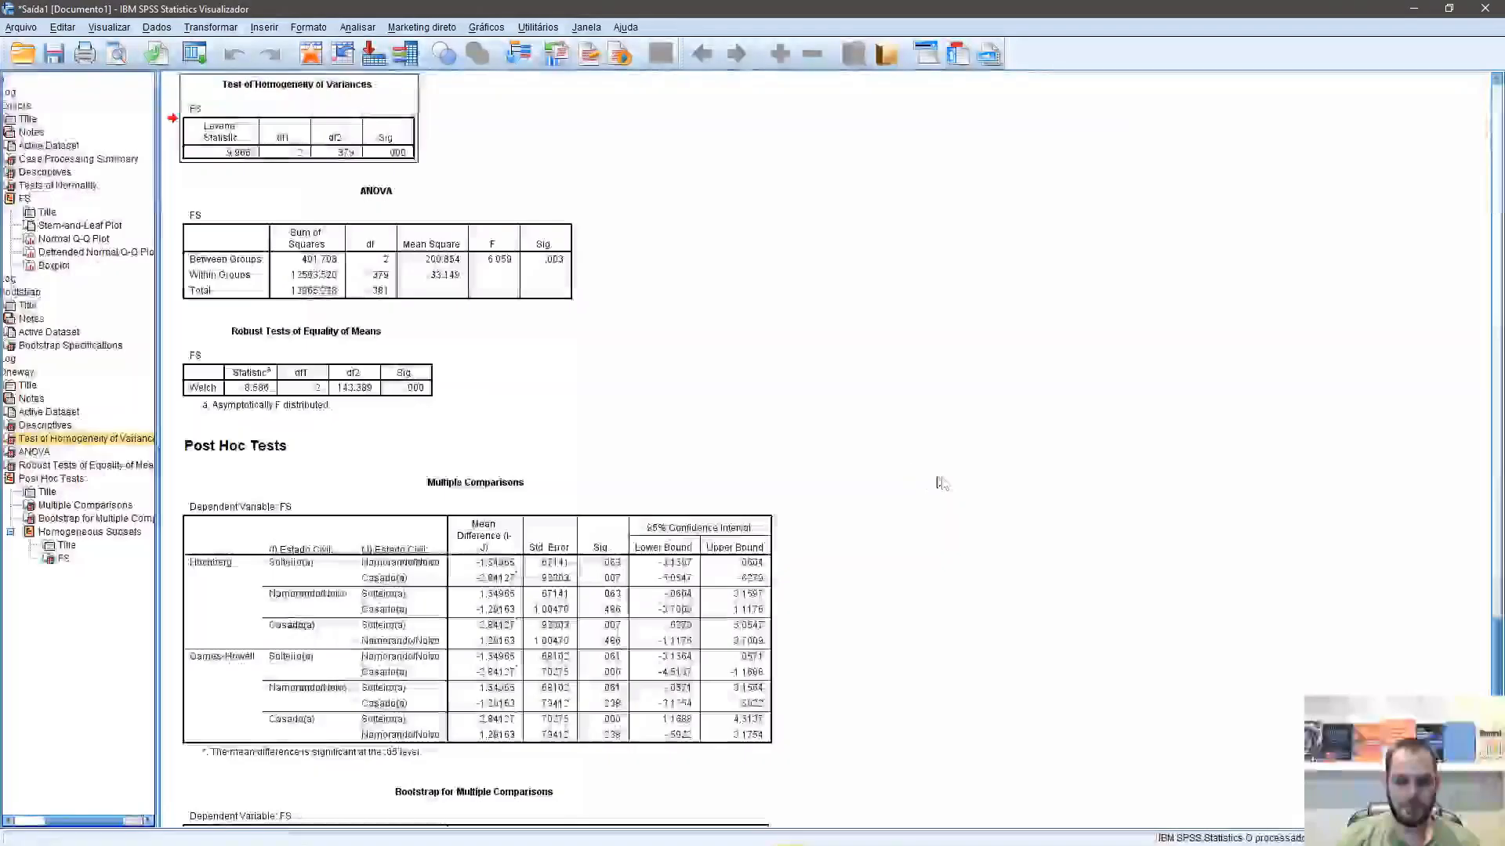
scroll(715, 524, "down", 3)
scroll(714, 524, "up", 10)
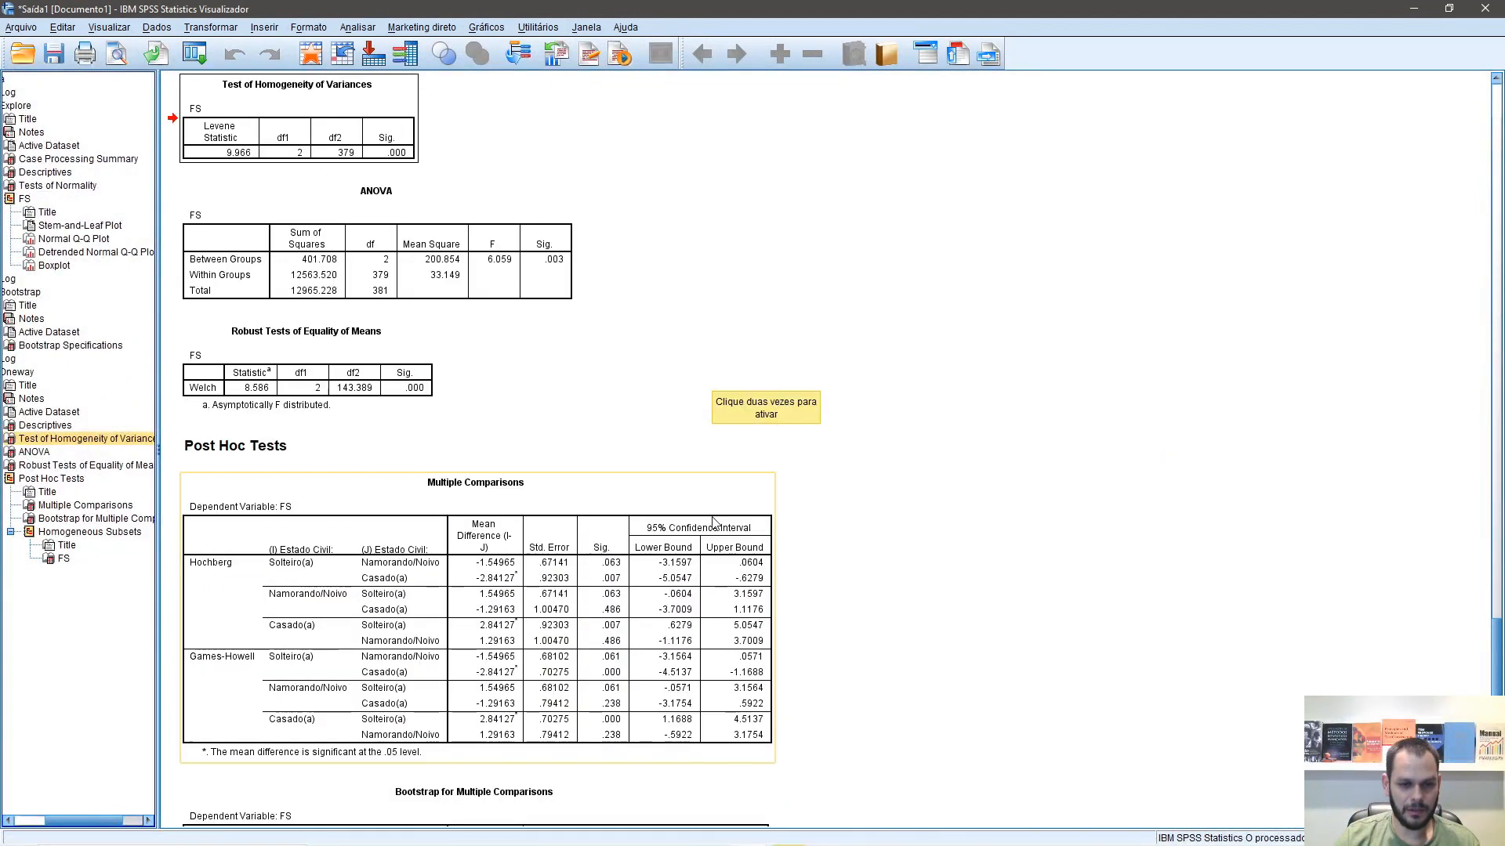
scroll(713, 529, "up", 2)
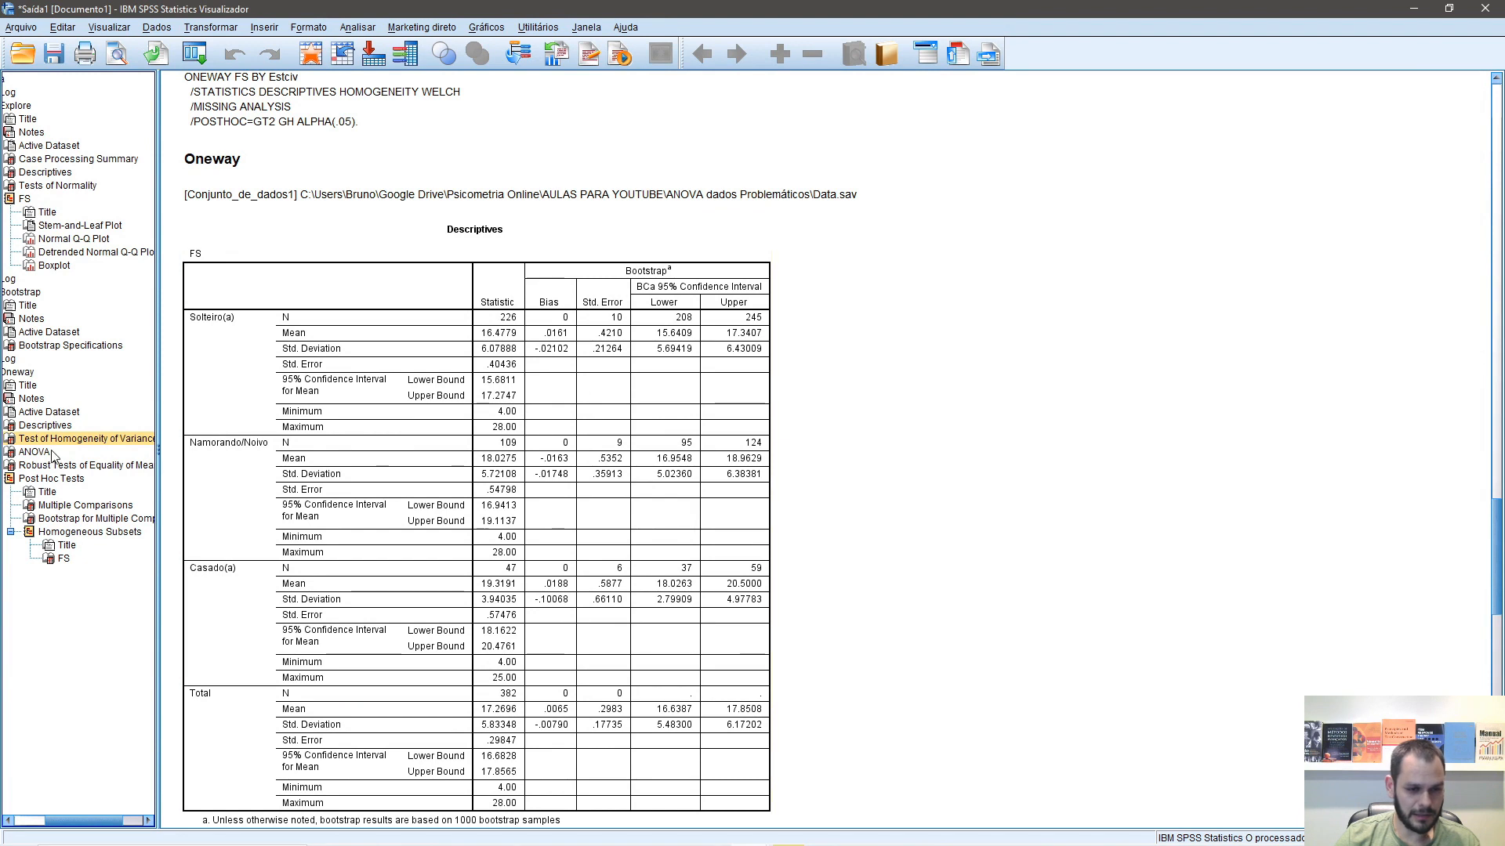
scroll(386, 449, "down", 3)
scroll(418, 475, "up", 2)
scroll(418, 475, "up", 3)
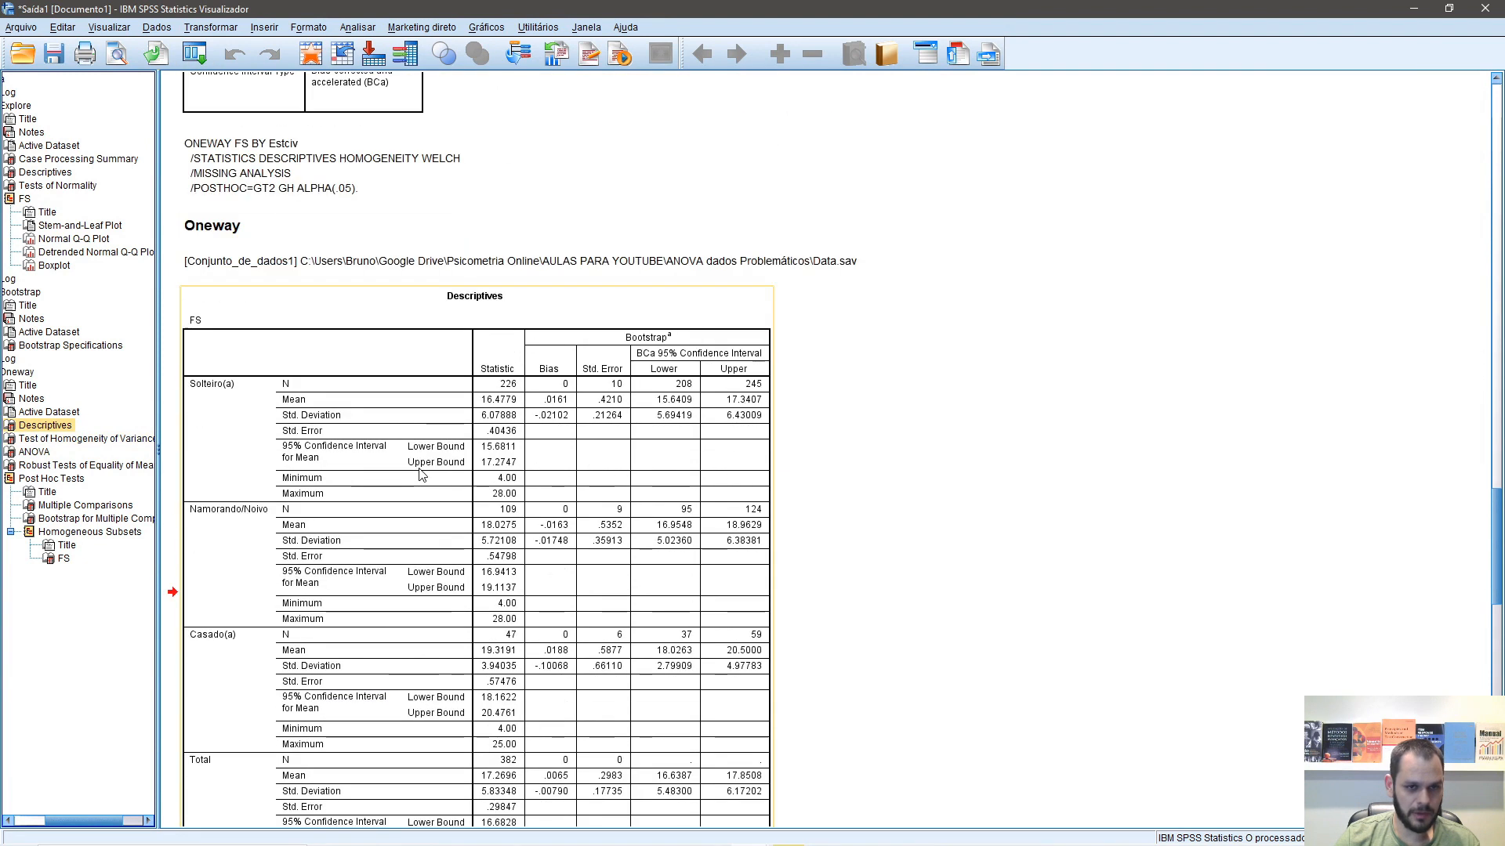
scroll(593, 449, "down", 1)
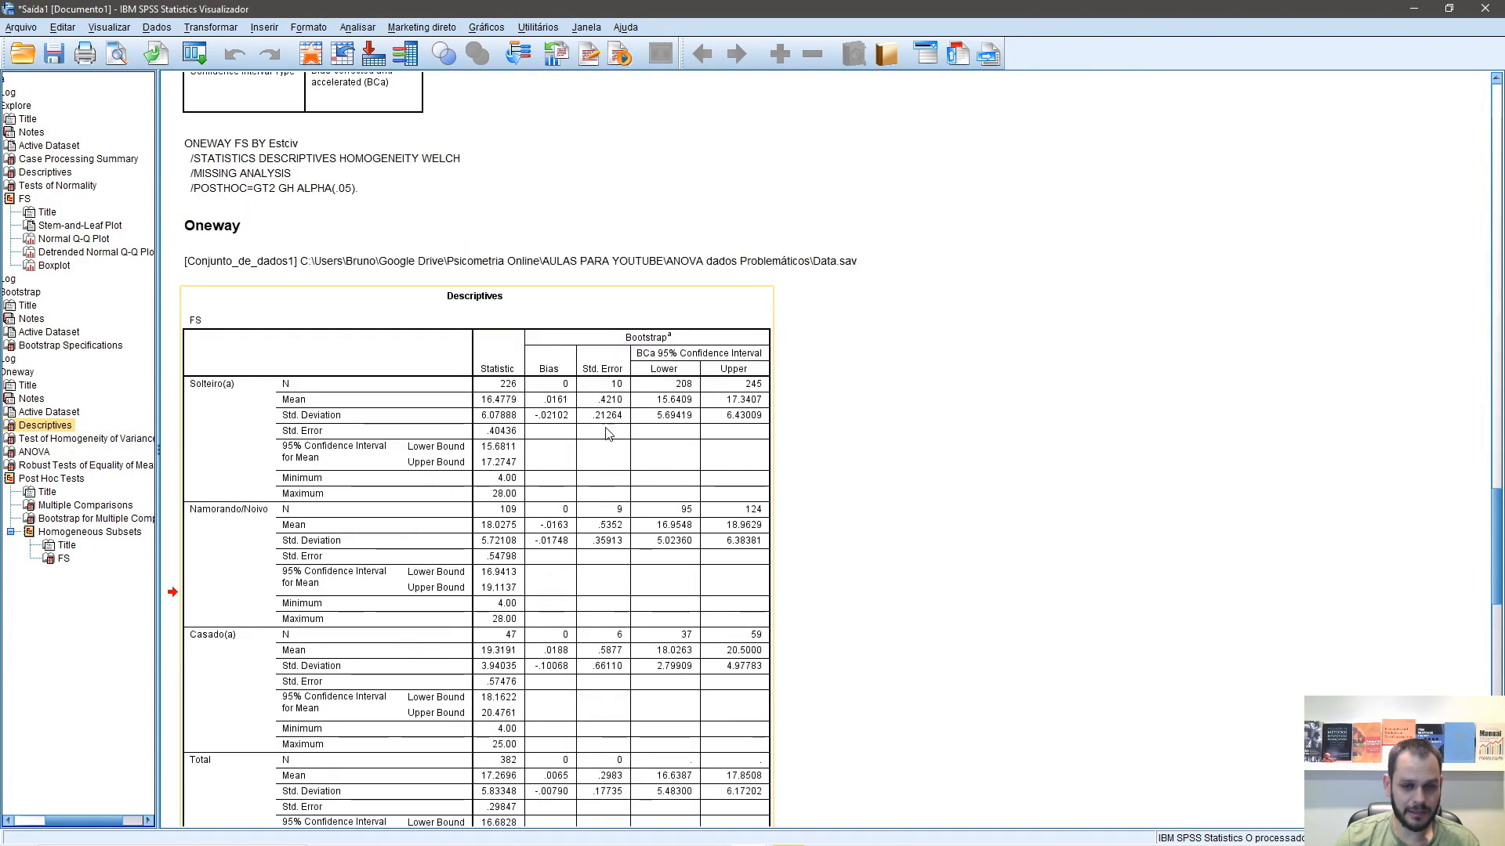
scroll(596, 439, "down", 1)
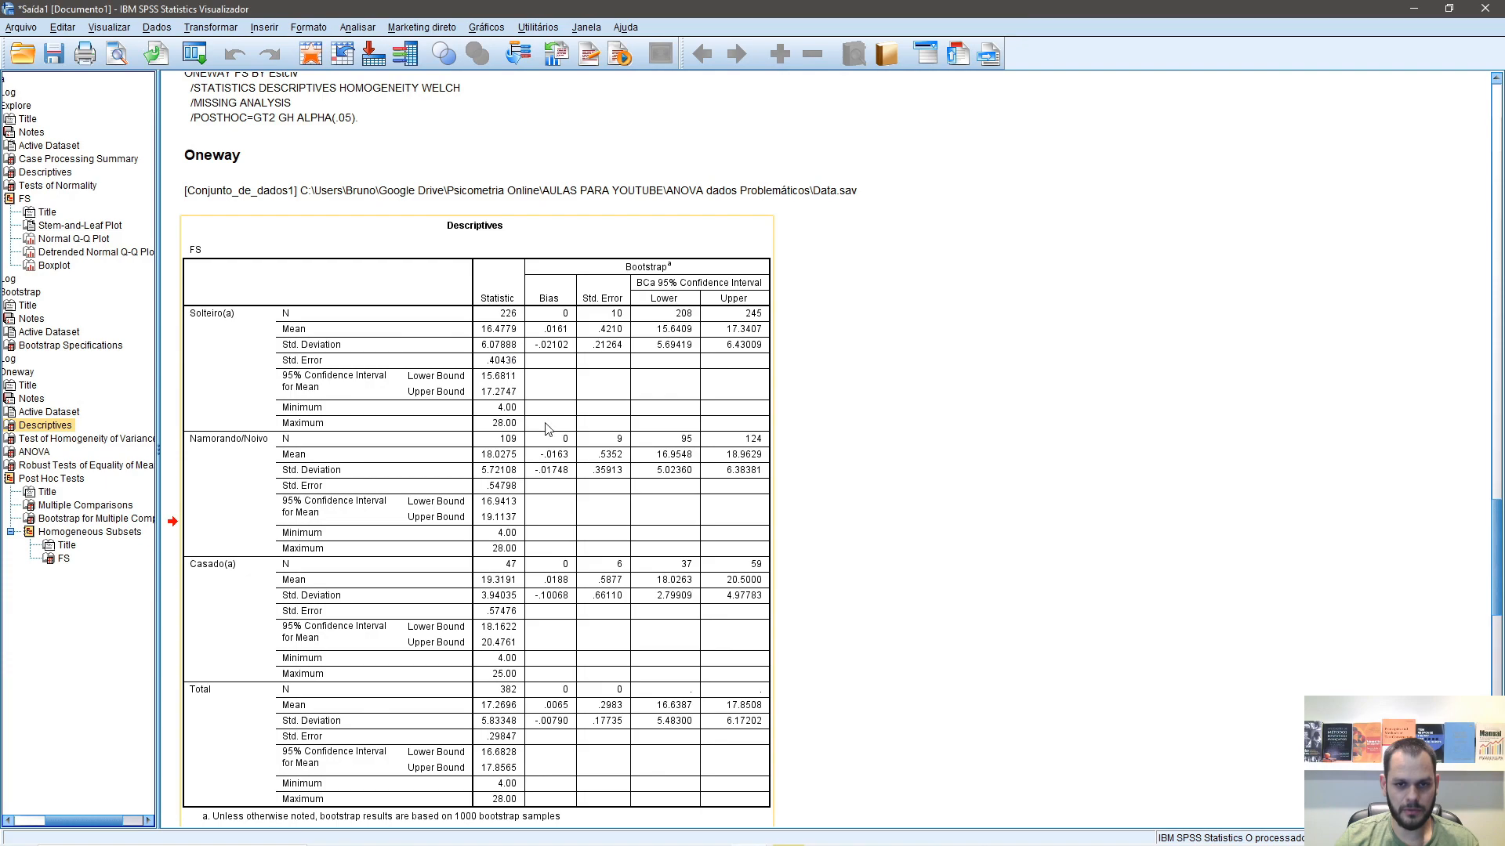
Step: Compare Tabela 1 in Word with the SPSS Descriptives table and check the table's 95% confidence interval header
key("alt+Tab")
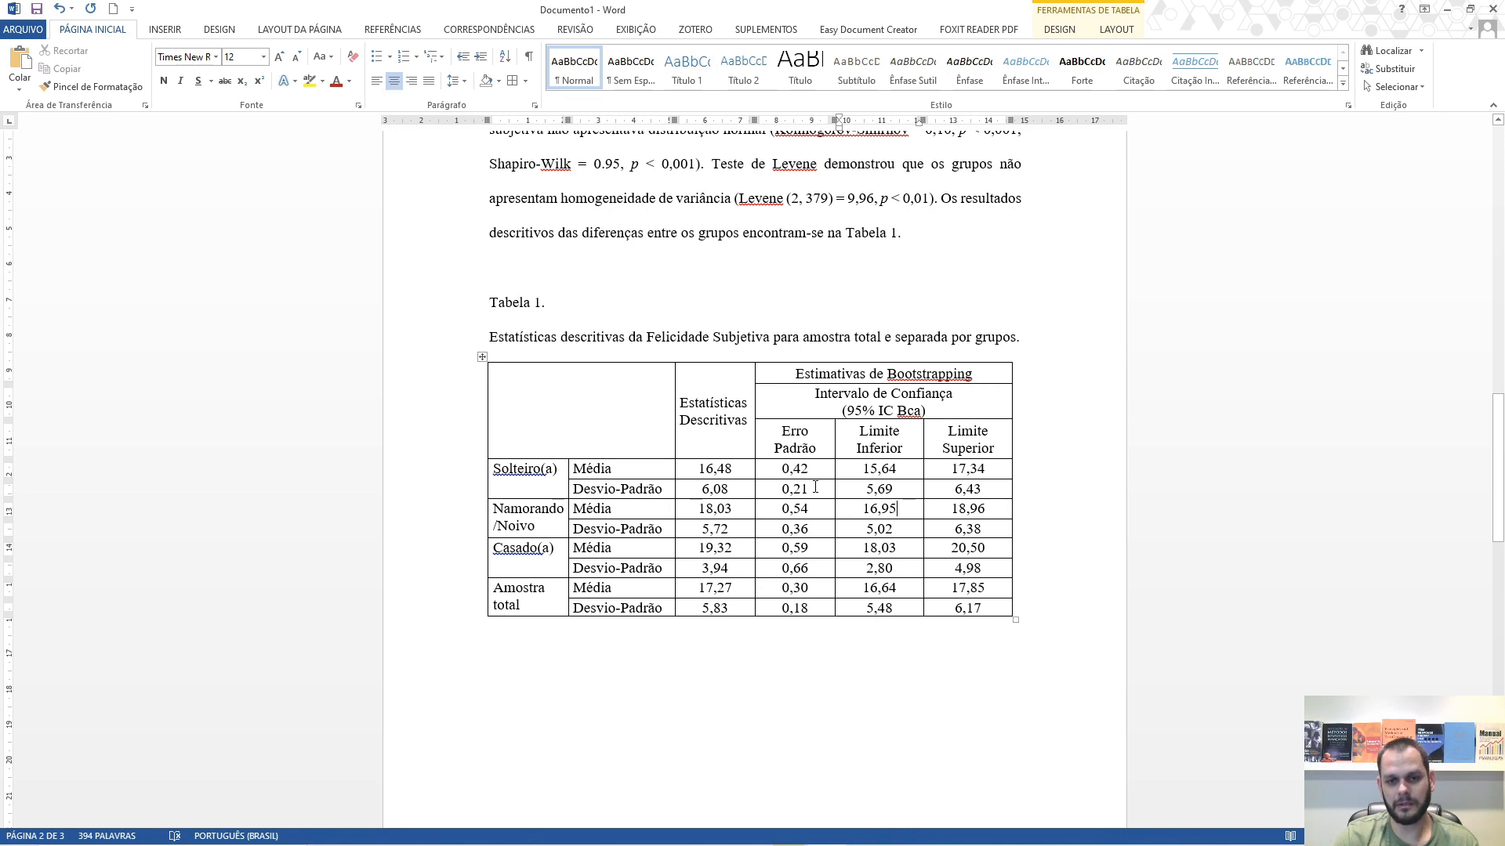
scroll(850, 575, "down", 1)
scroll(650, 522, "up", 1)
key("alt+Tab")
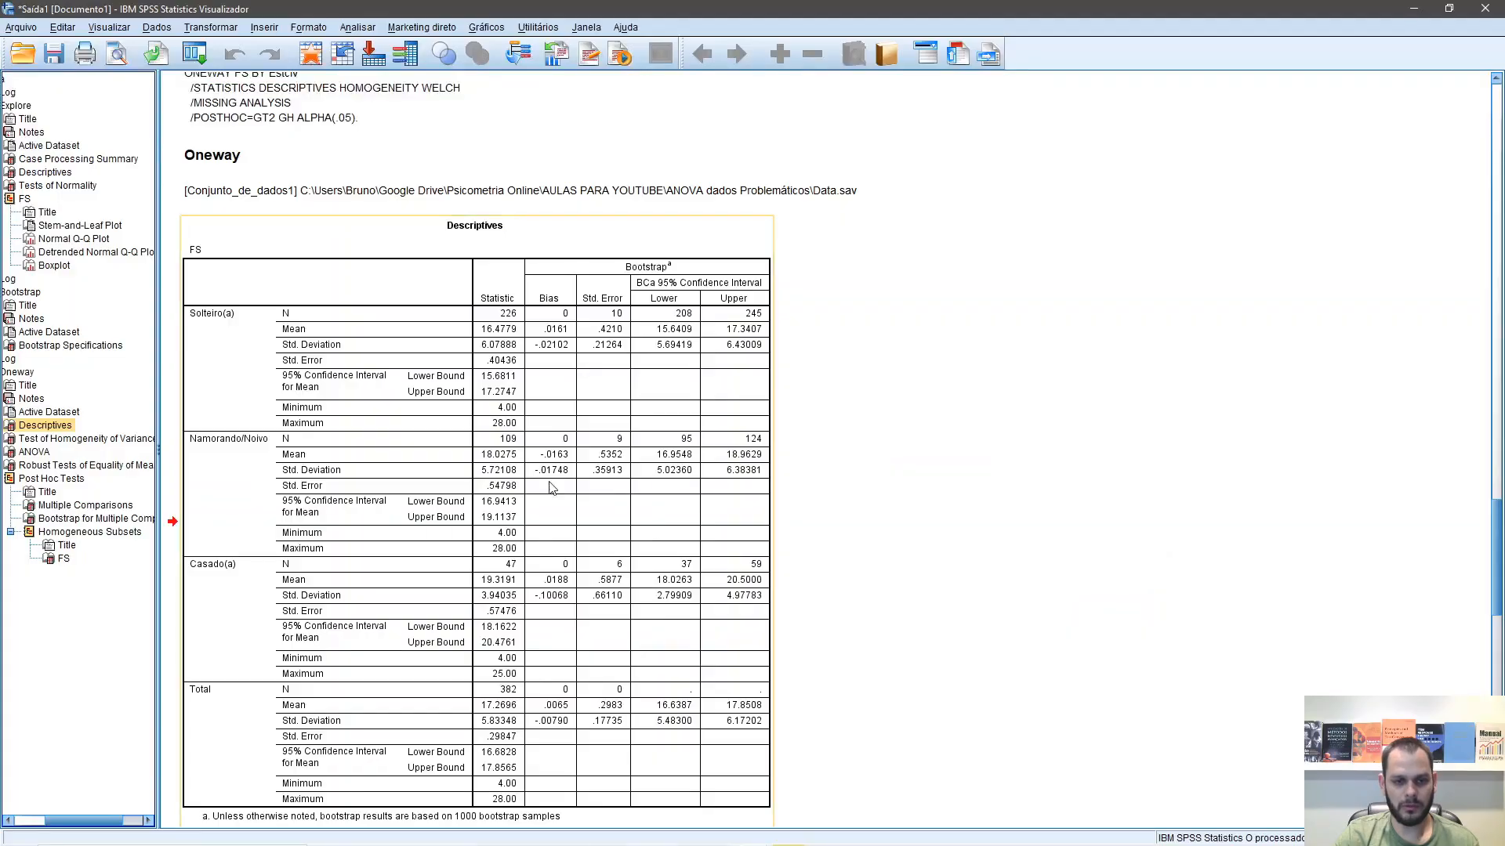
key("alt+Tab")
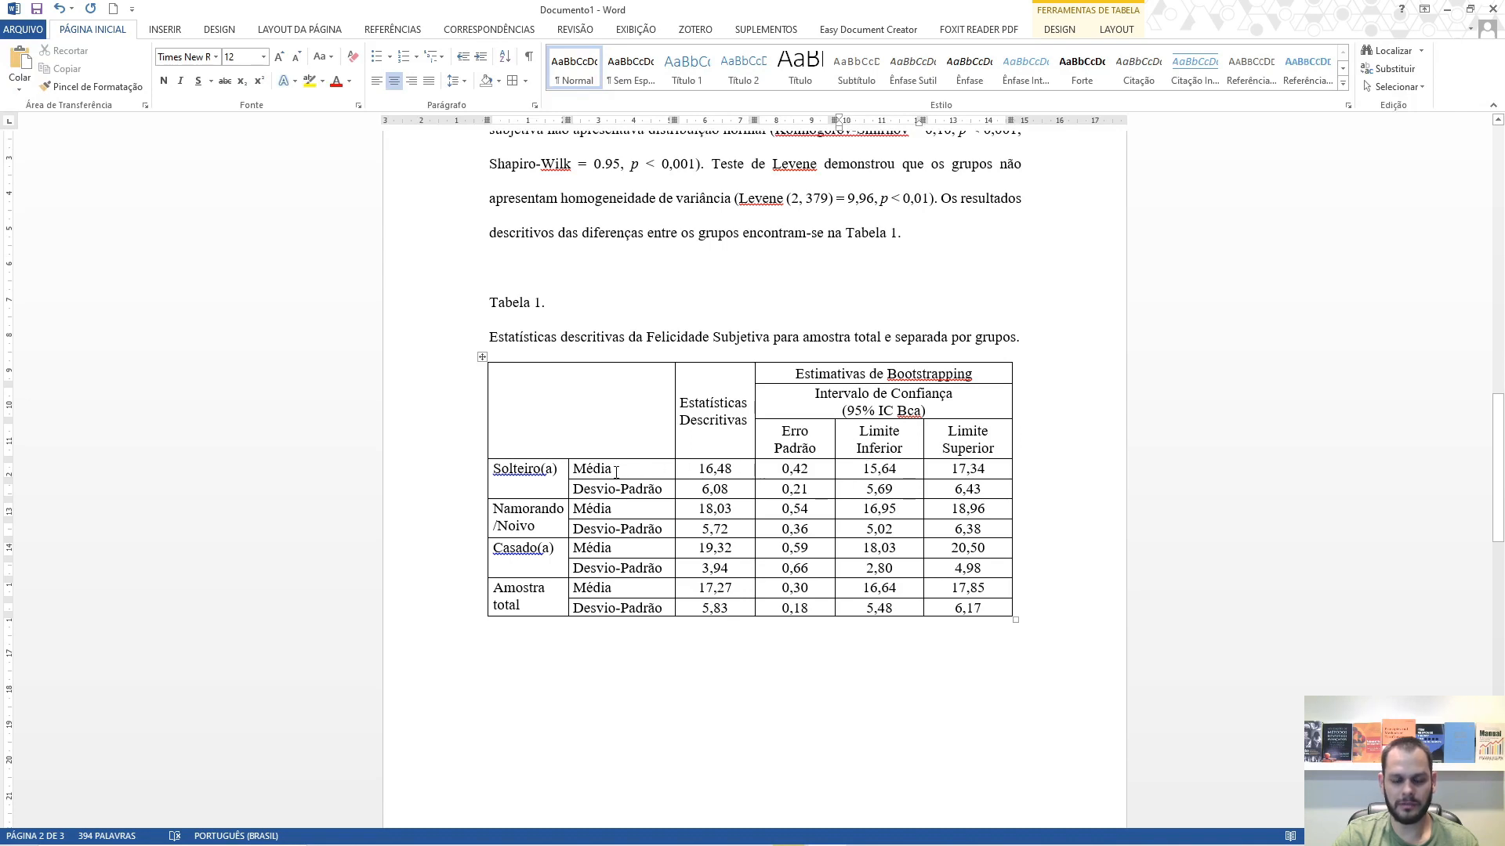
left_click_drag(830, 396, 933, 409)
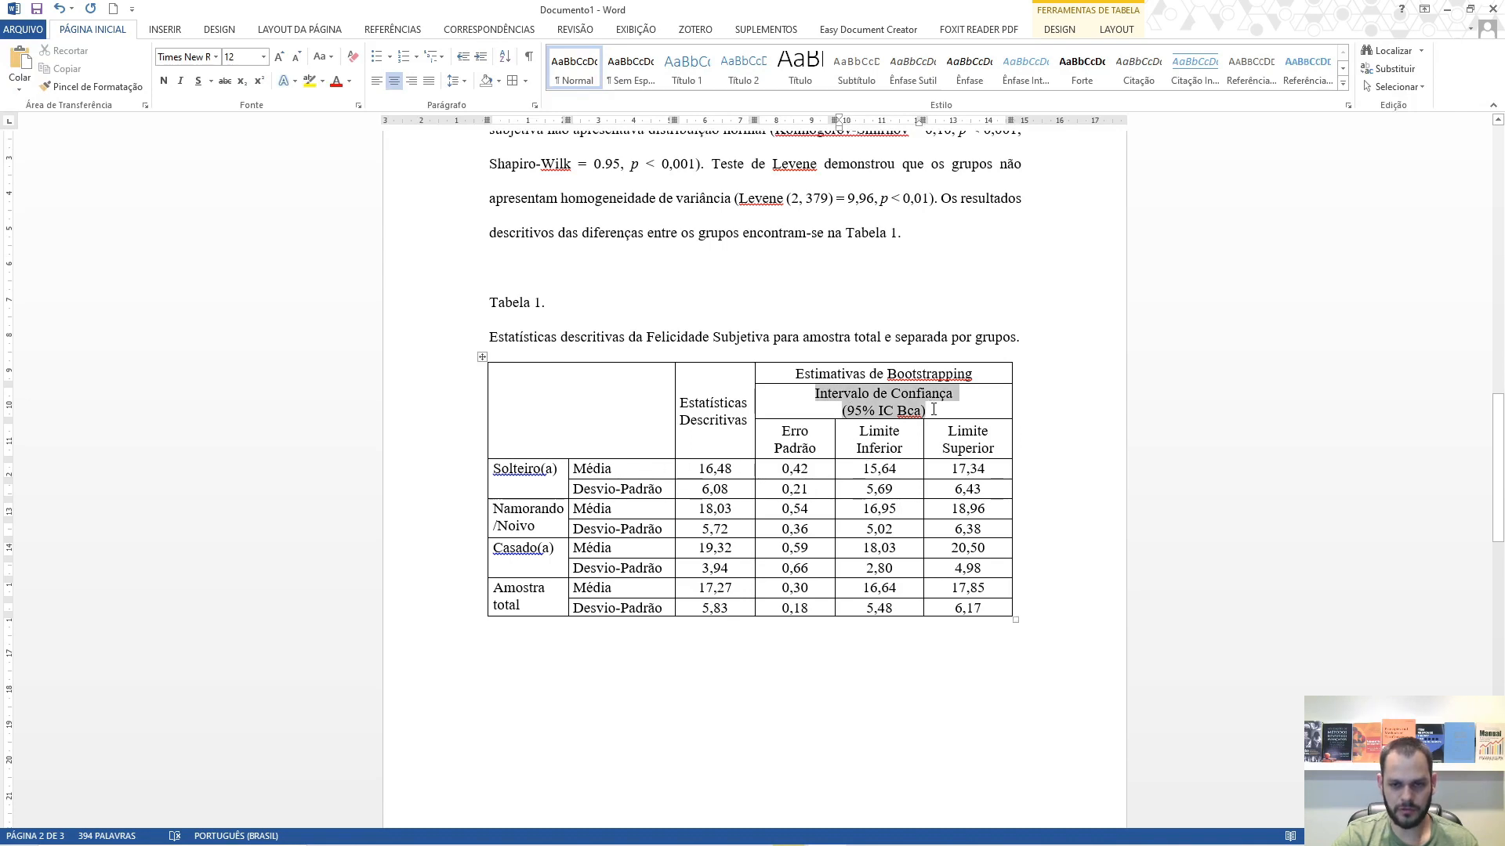
left_click(714, 420)
Step: Review the ANOVA results paragraph on page 3, focusing on the Welch's F notation
scroll(692, 497, "down", 3)
scroll(691, 497, "down", 9)
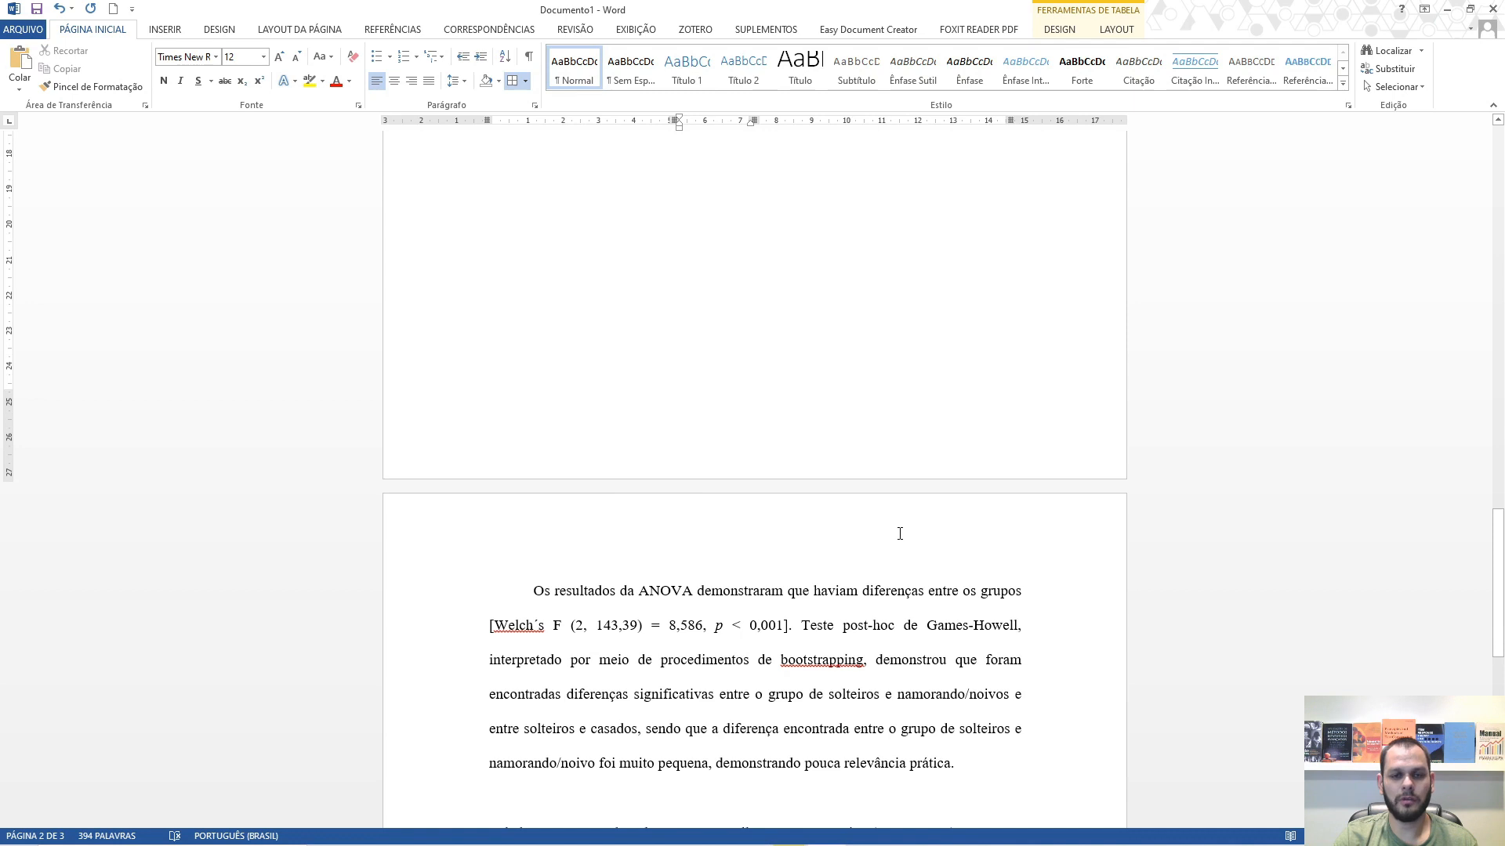
scroll(899, 533, "down", 3)
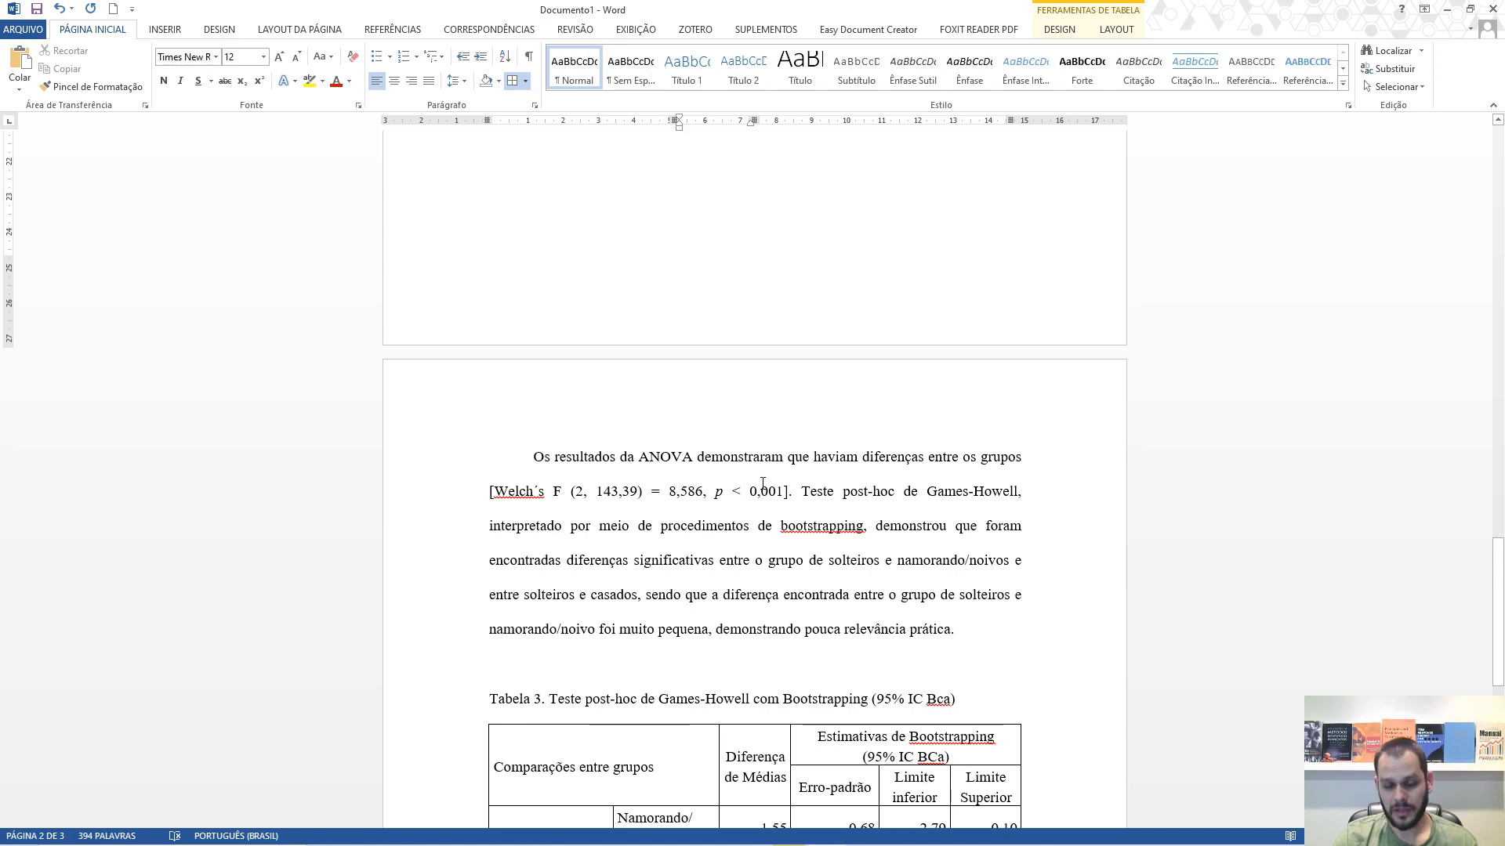
scroll(763, 484, "down", 1)
mouse_move(562, 448)
left_mouse_down()
mouse_move(539, 452)
mouse_move(553, 453)
left_mouse_up()
left_click(540, 478)
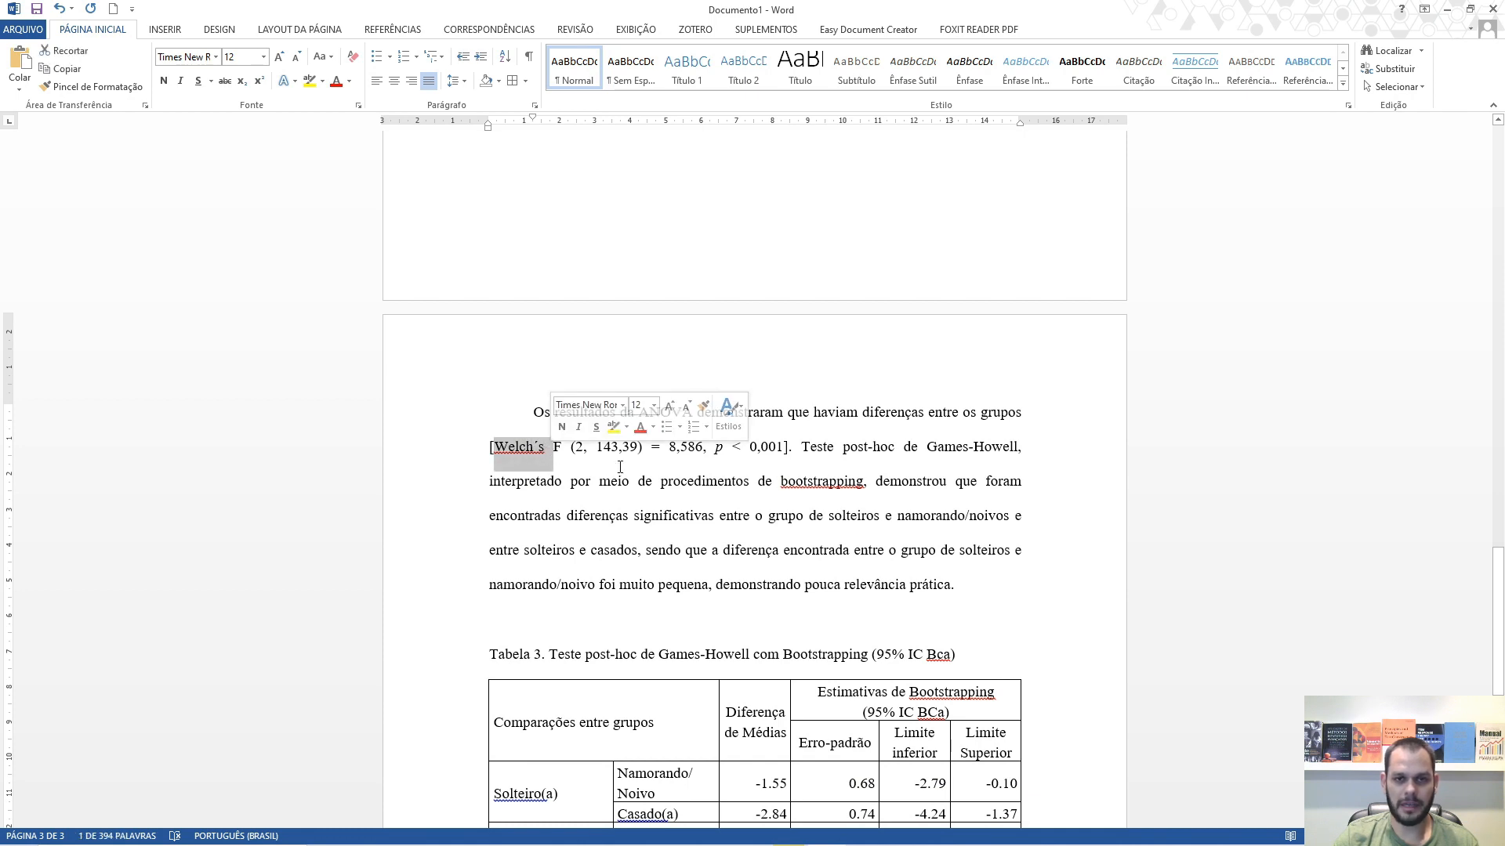
left_click(695, 478)
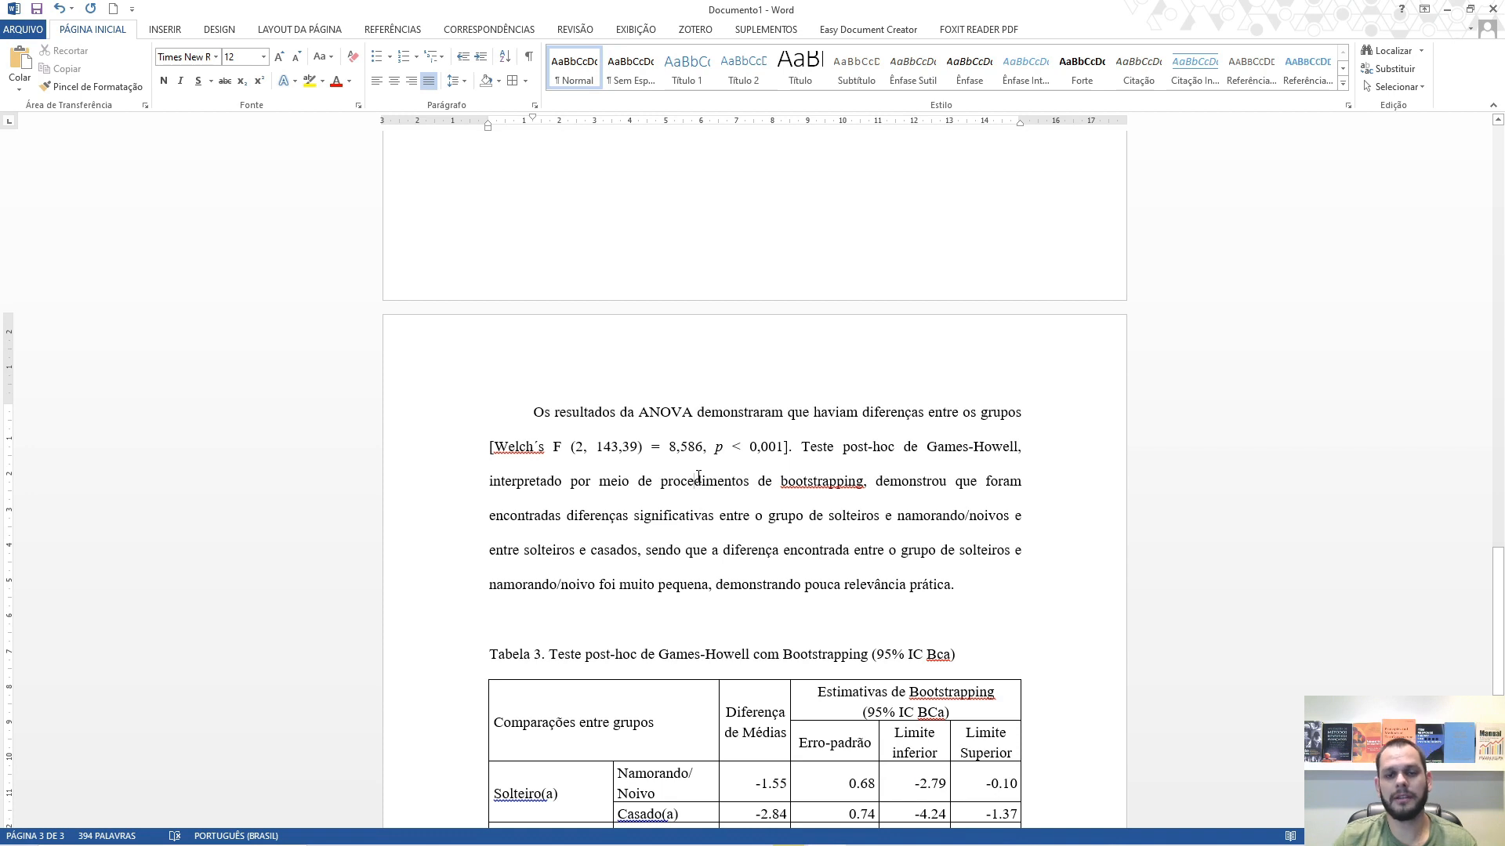
Step: Compare the Welch's F statistic, degrees of freedom and p value reported in Word with the SPSS Robust Tests of Equality of Means table
key("alt+Tab")
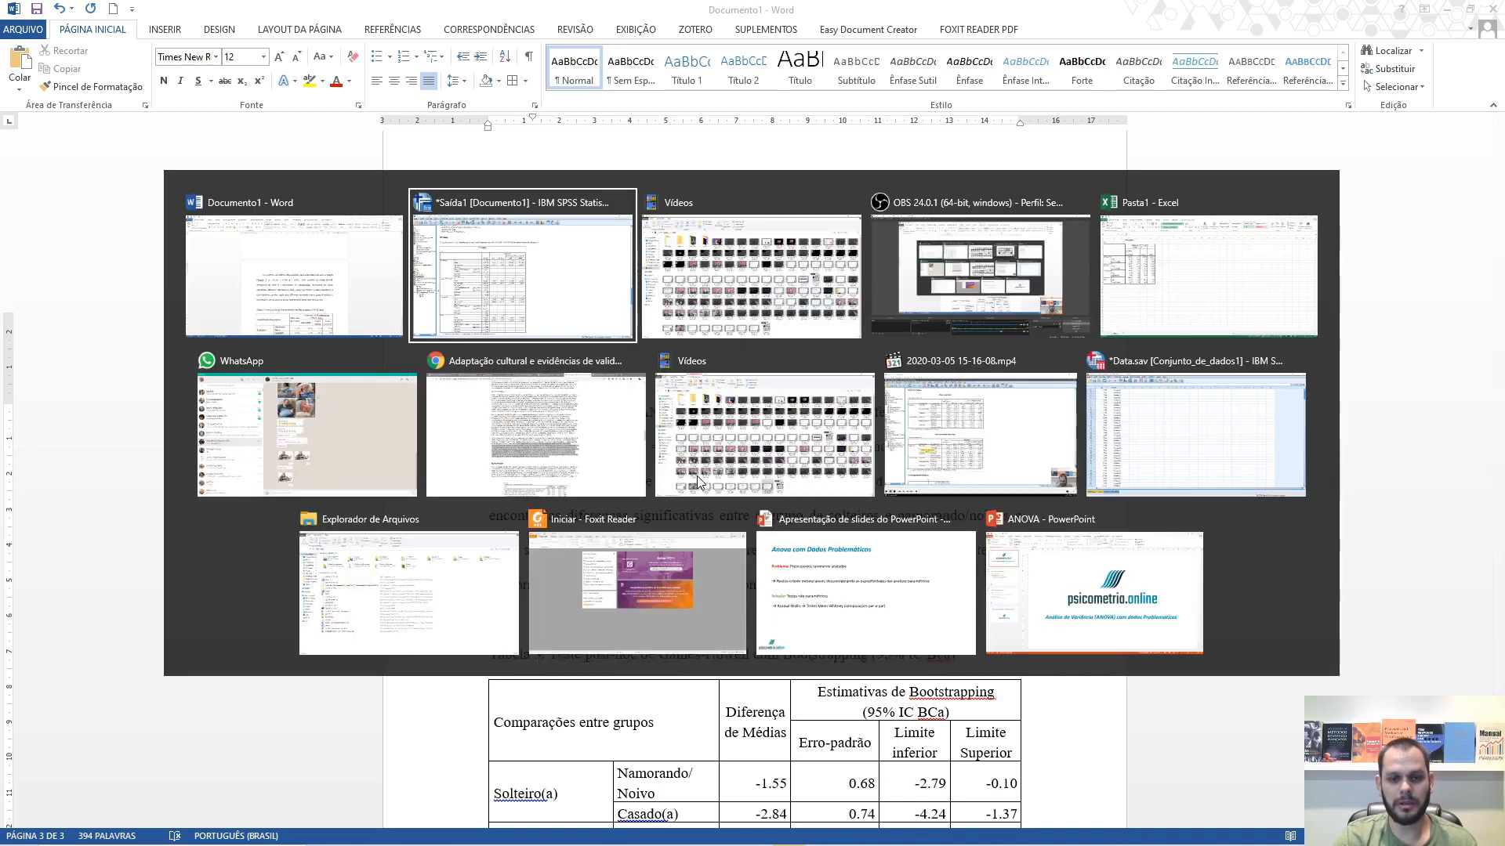
left_click(34, 453)
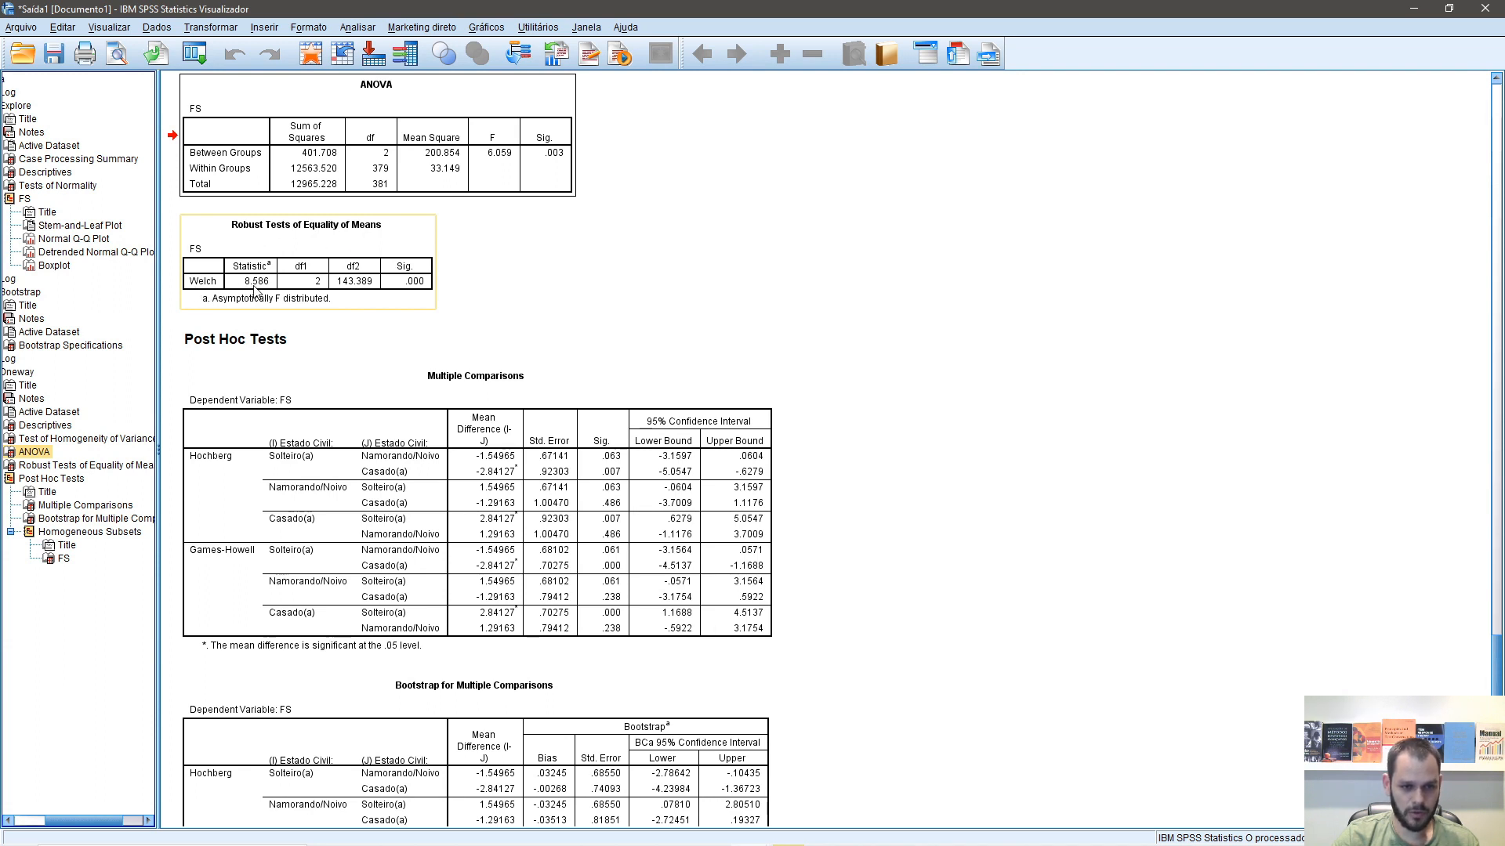
key("alt+Tab")
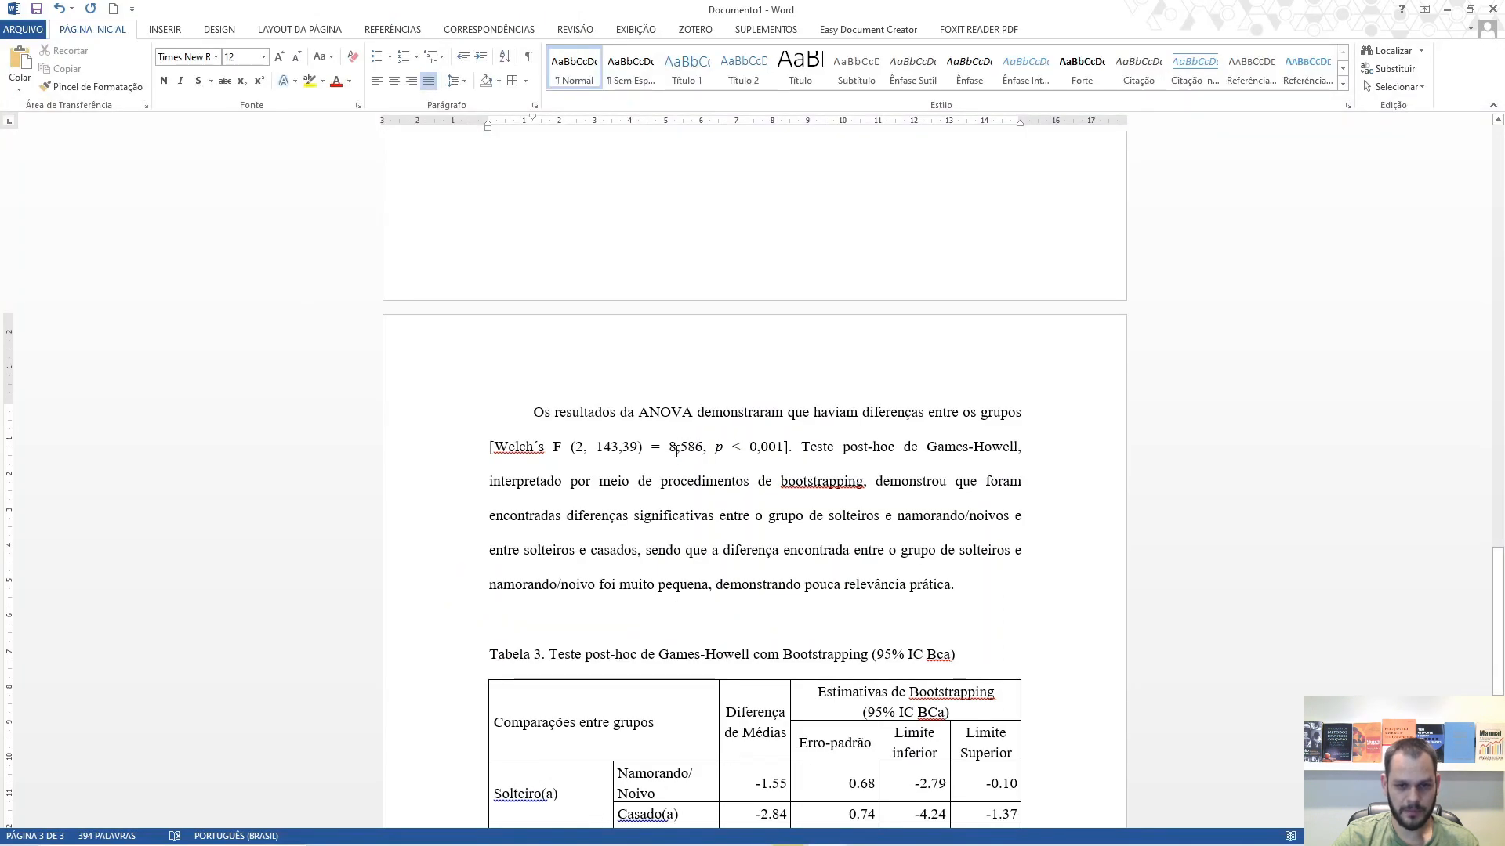
key("alt+Tab")
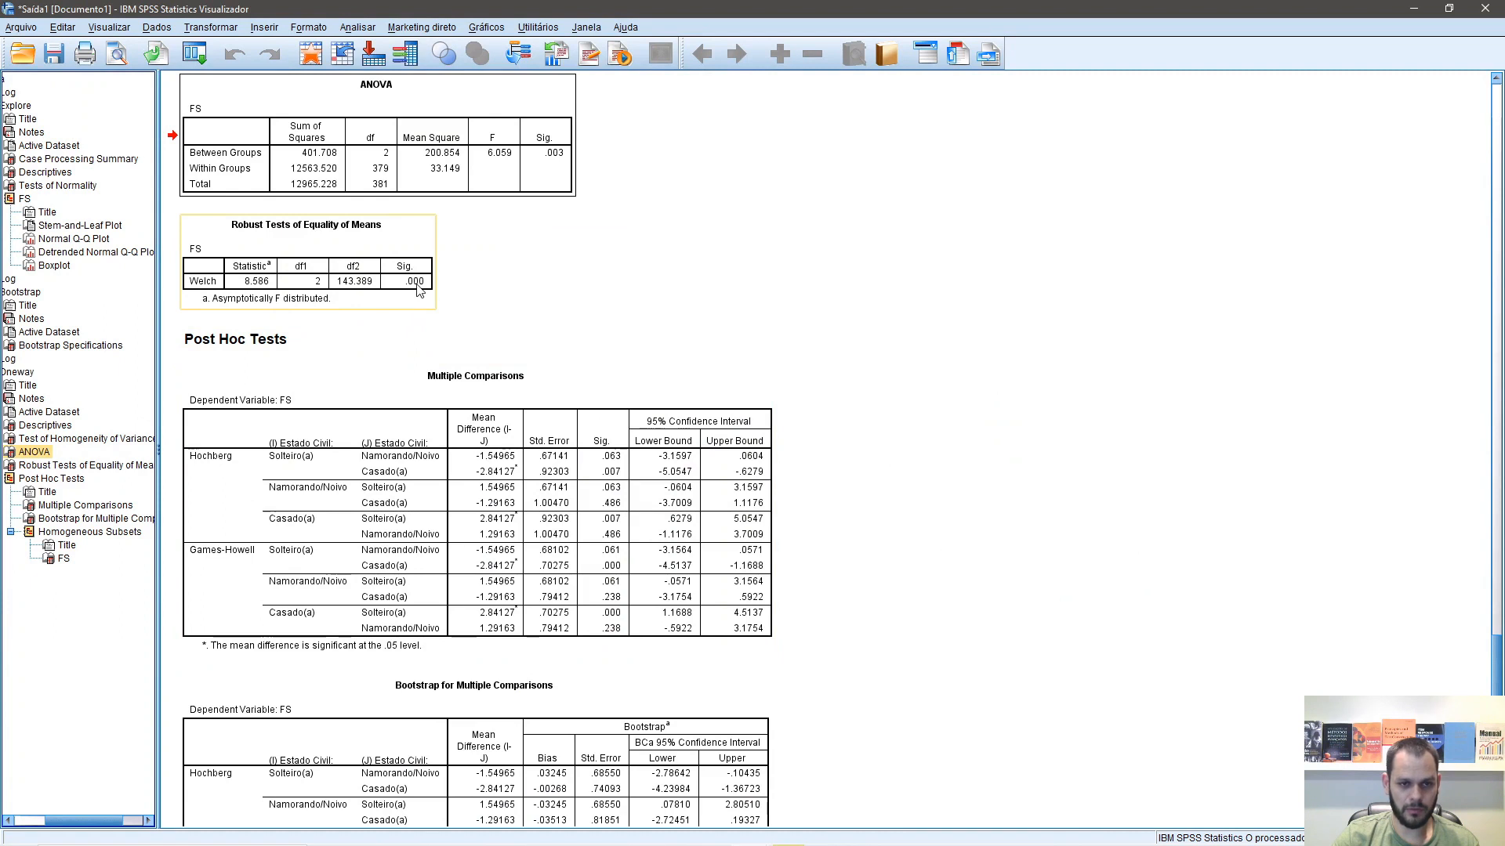
key("alt+Tab")
left_click_drag(570, 447, 634, 446)
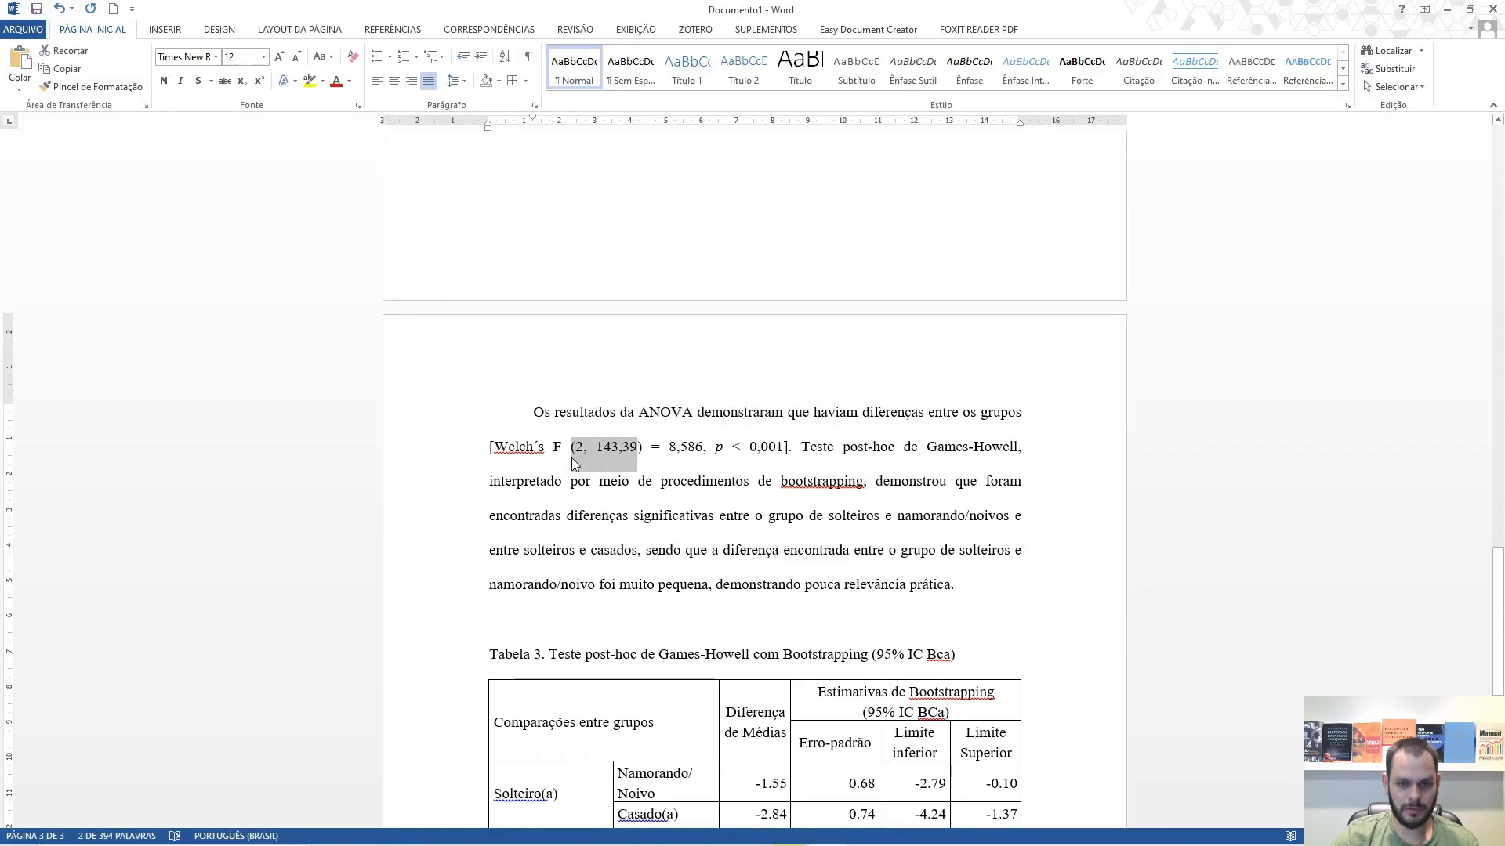
key("alt+Tab")
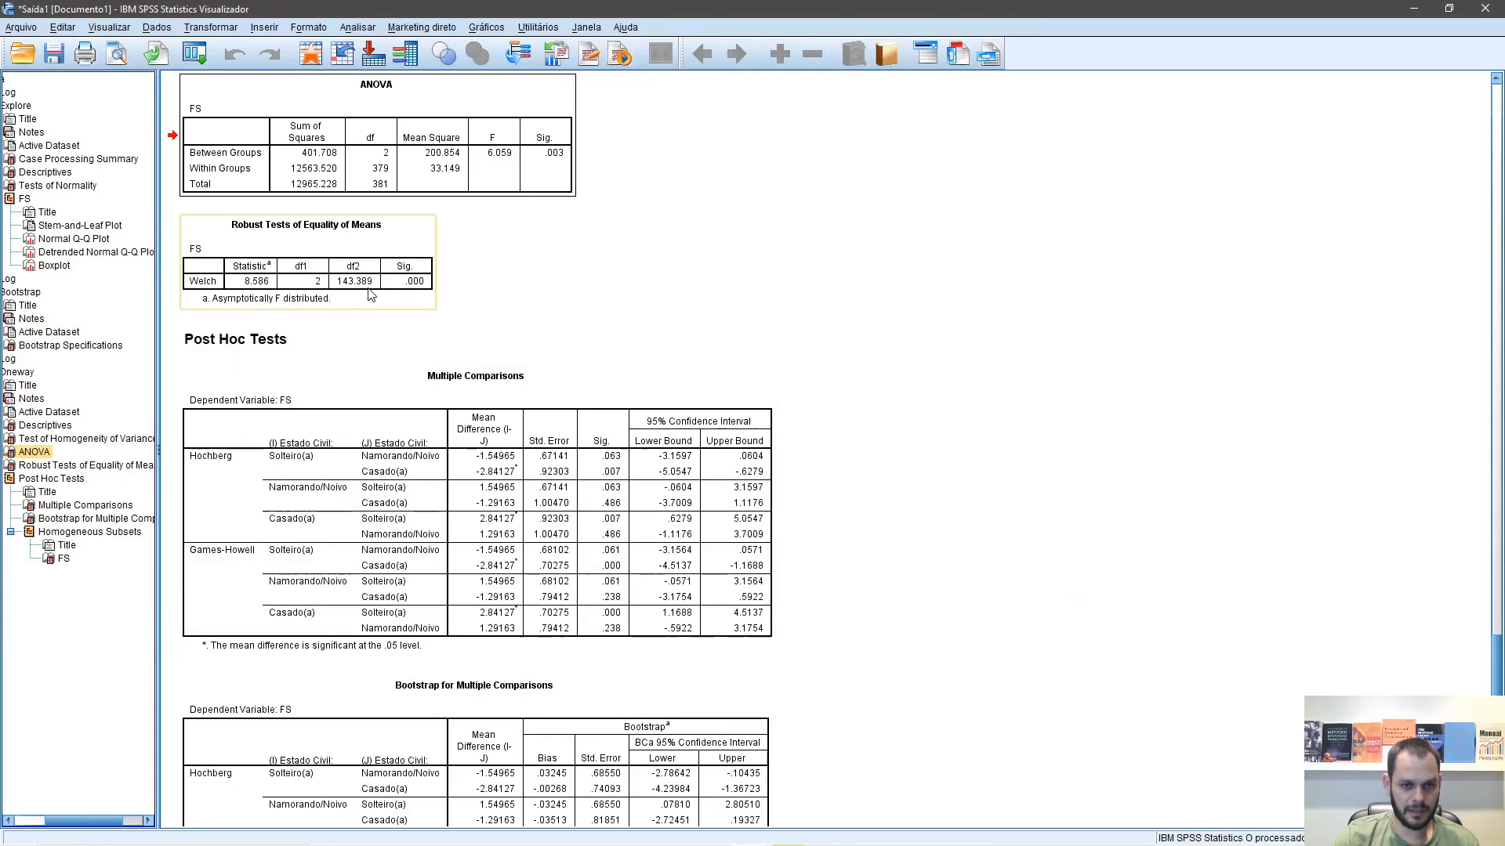
key("alt+Tab")
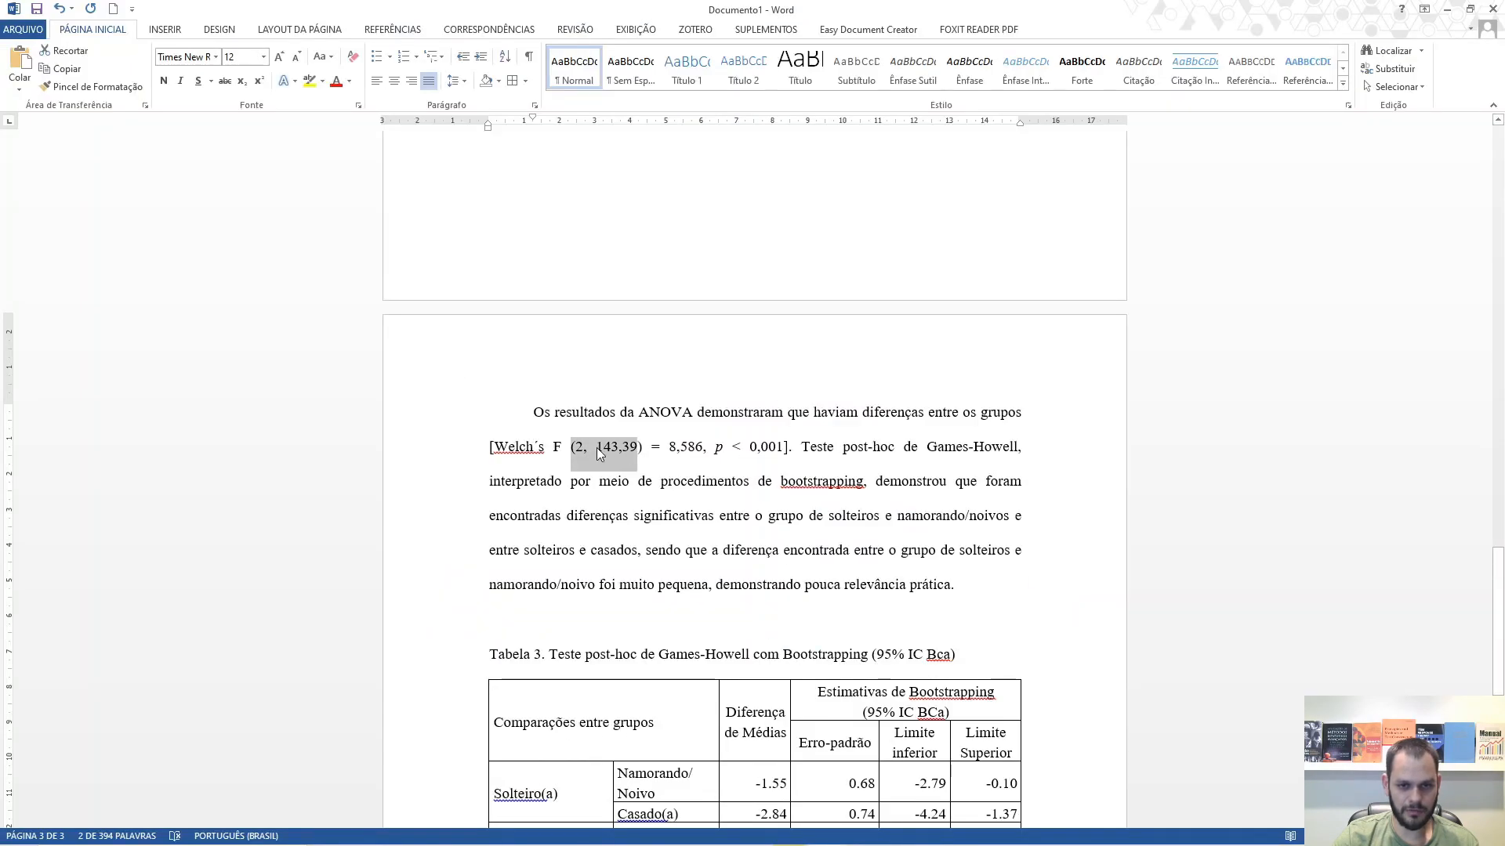
left_click_drag(494, 447, 784, 446)
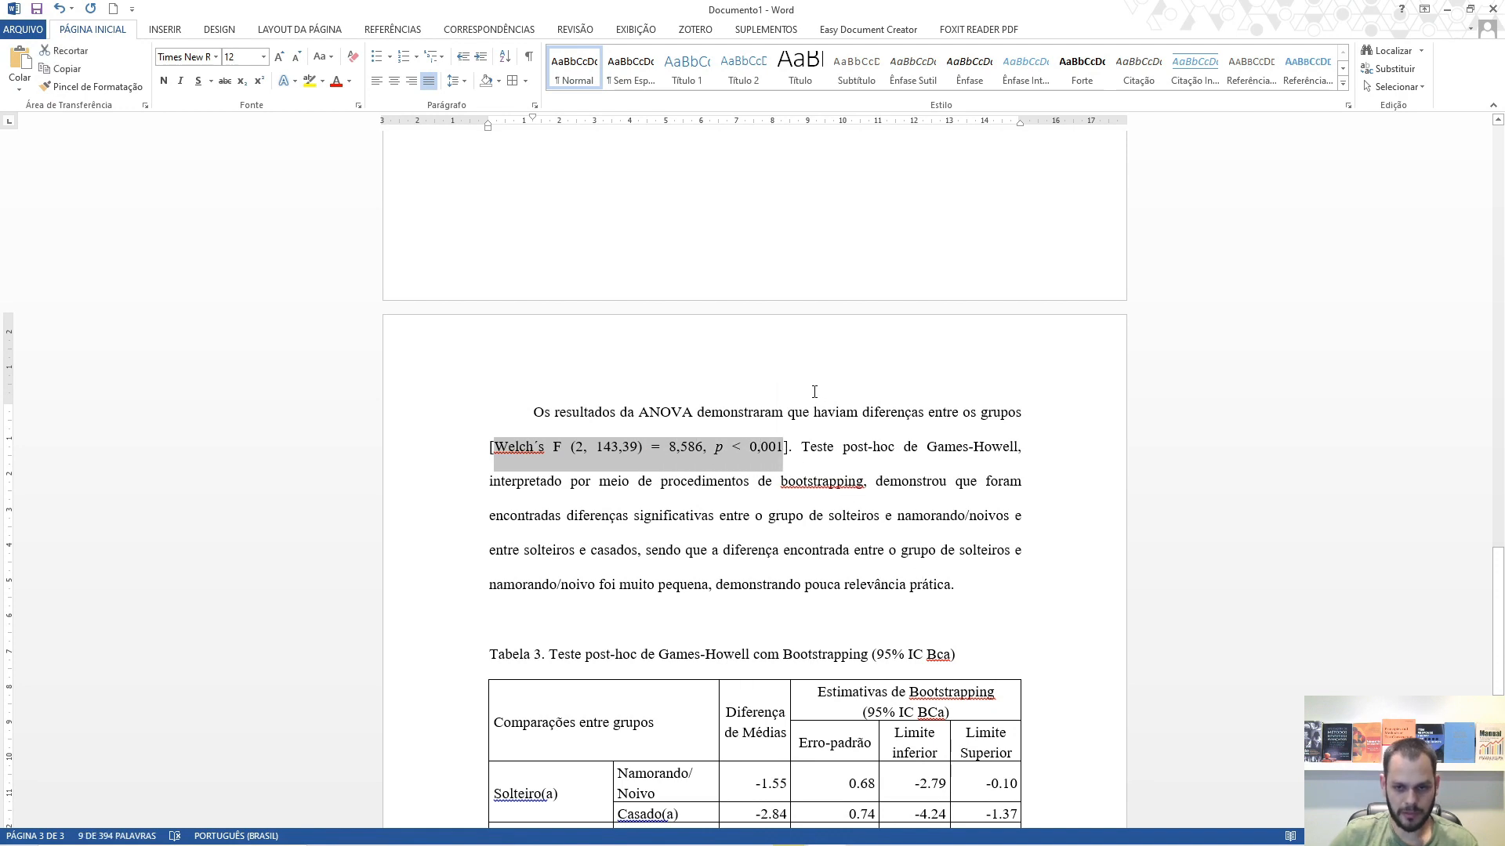
left_click(815, 461)
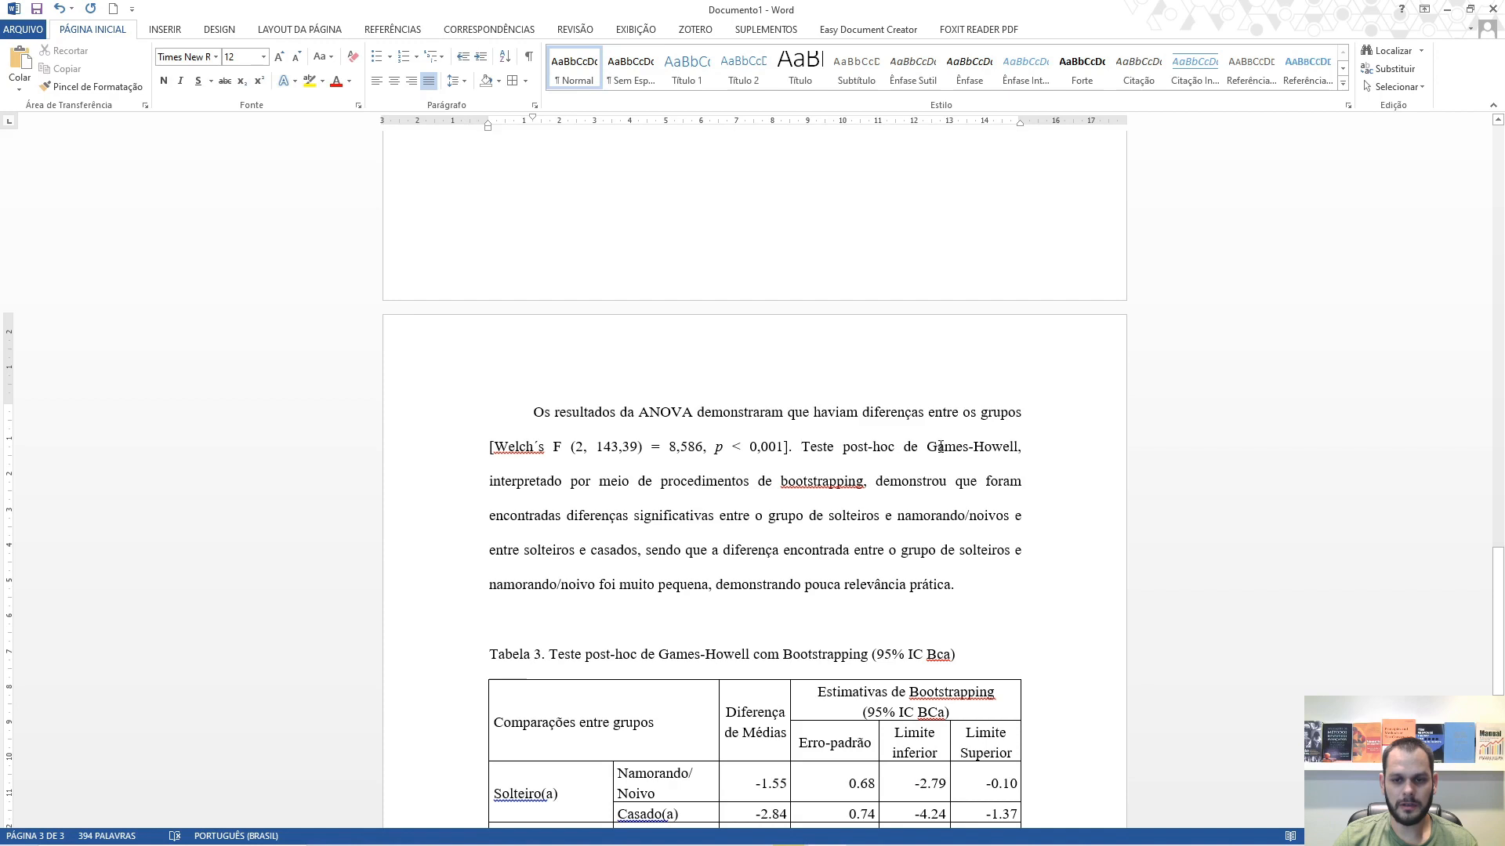
Step: Italicize the word "bootstrapping" in the ANOVA results paragraph
left_click_drag(491, 481, 823, 479)
left_click(832, 484)
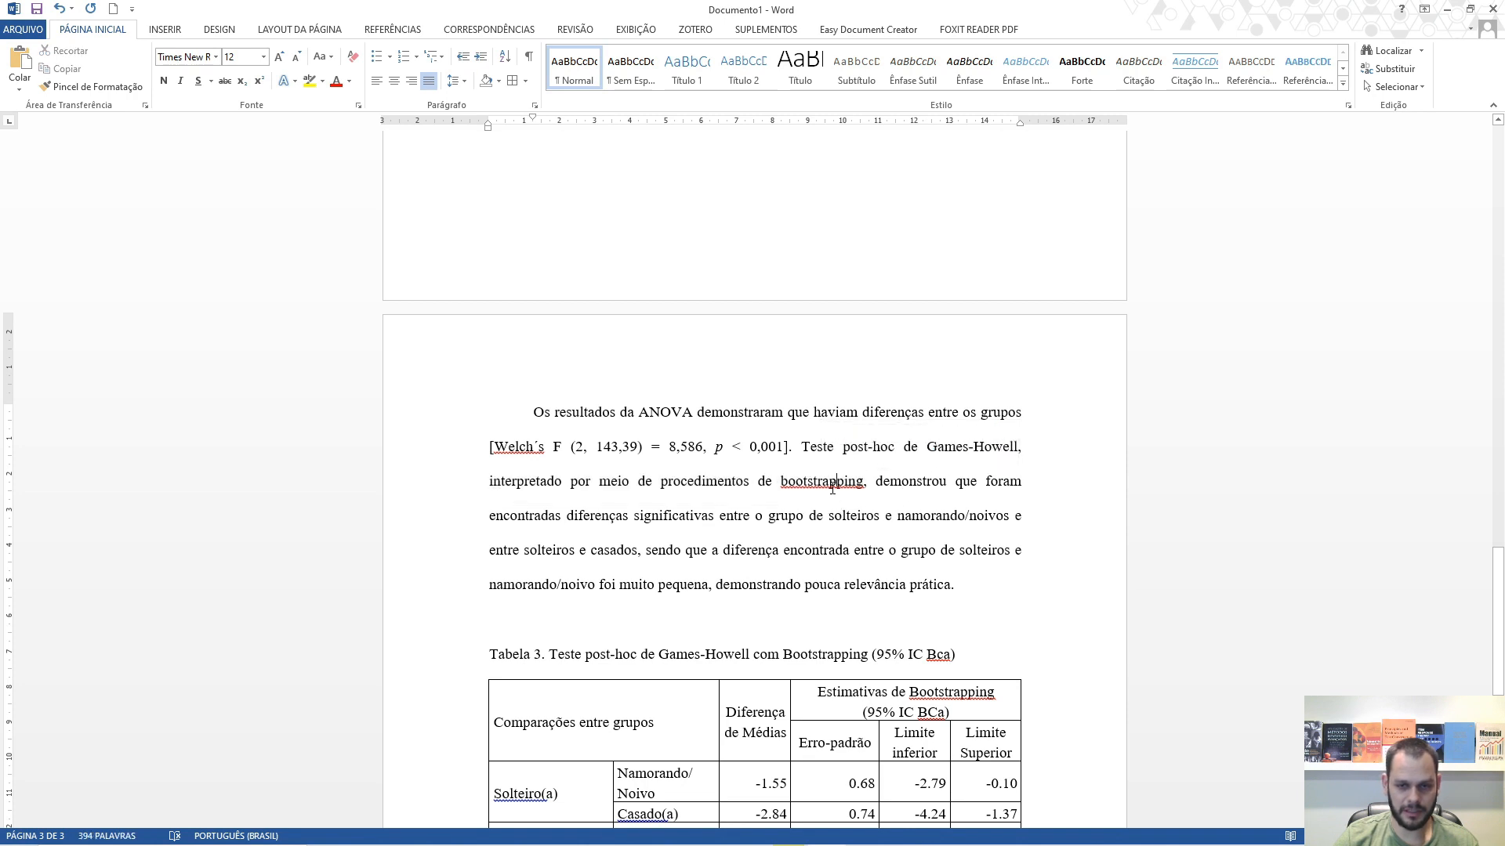
key("ctrl+i")
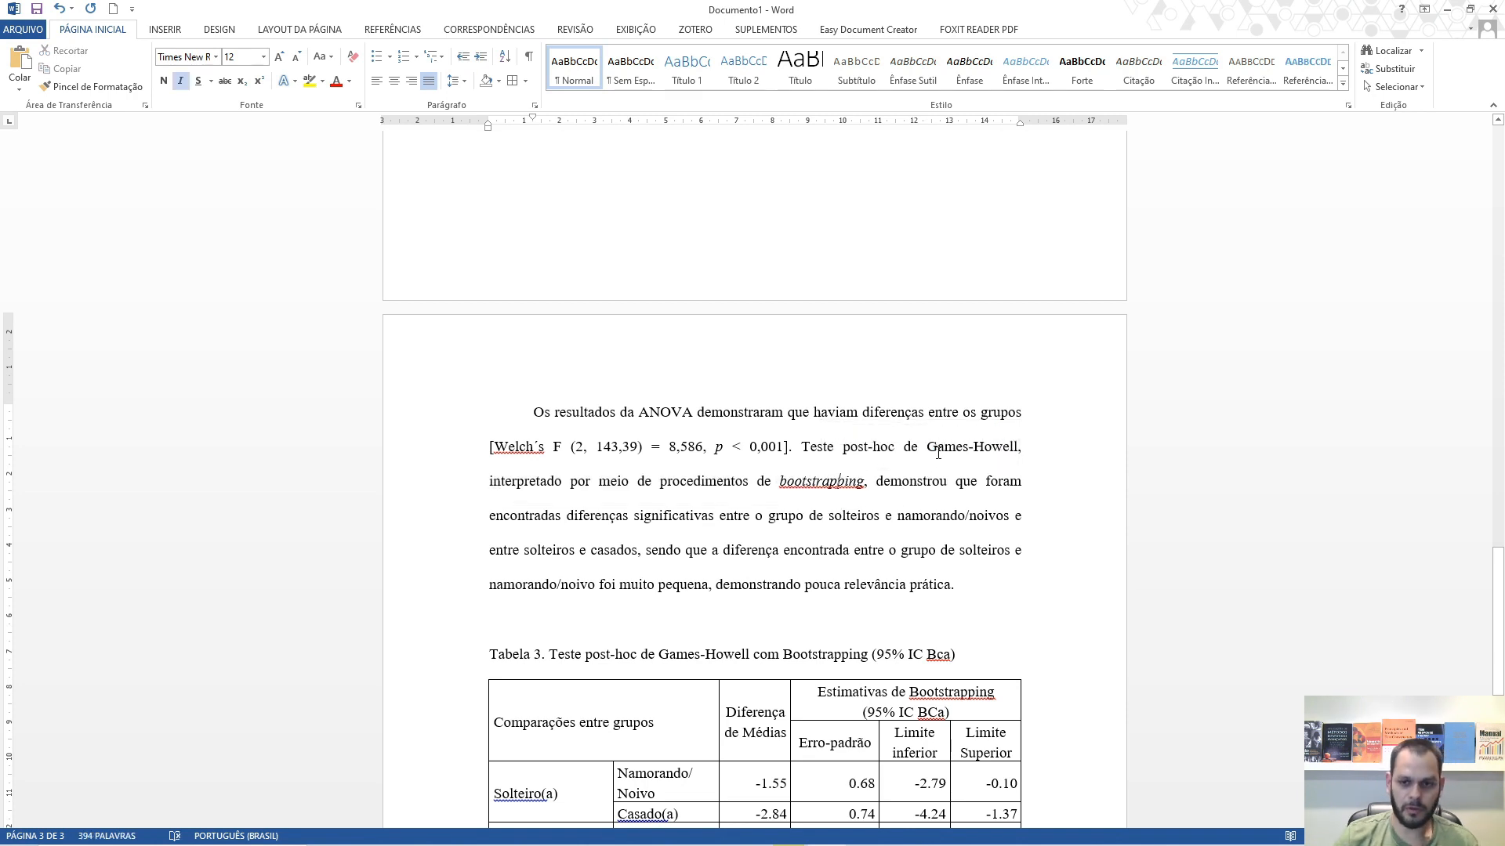
Step: Examine the Games-Howell post-hoc text against the solteiro comparisons with namorando/noivo and casado in Tabela 3, including the upper confidence limit
left_click_drag(928, 447, 1007, 442)
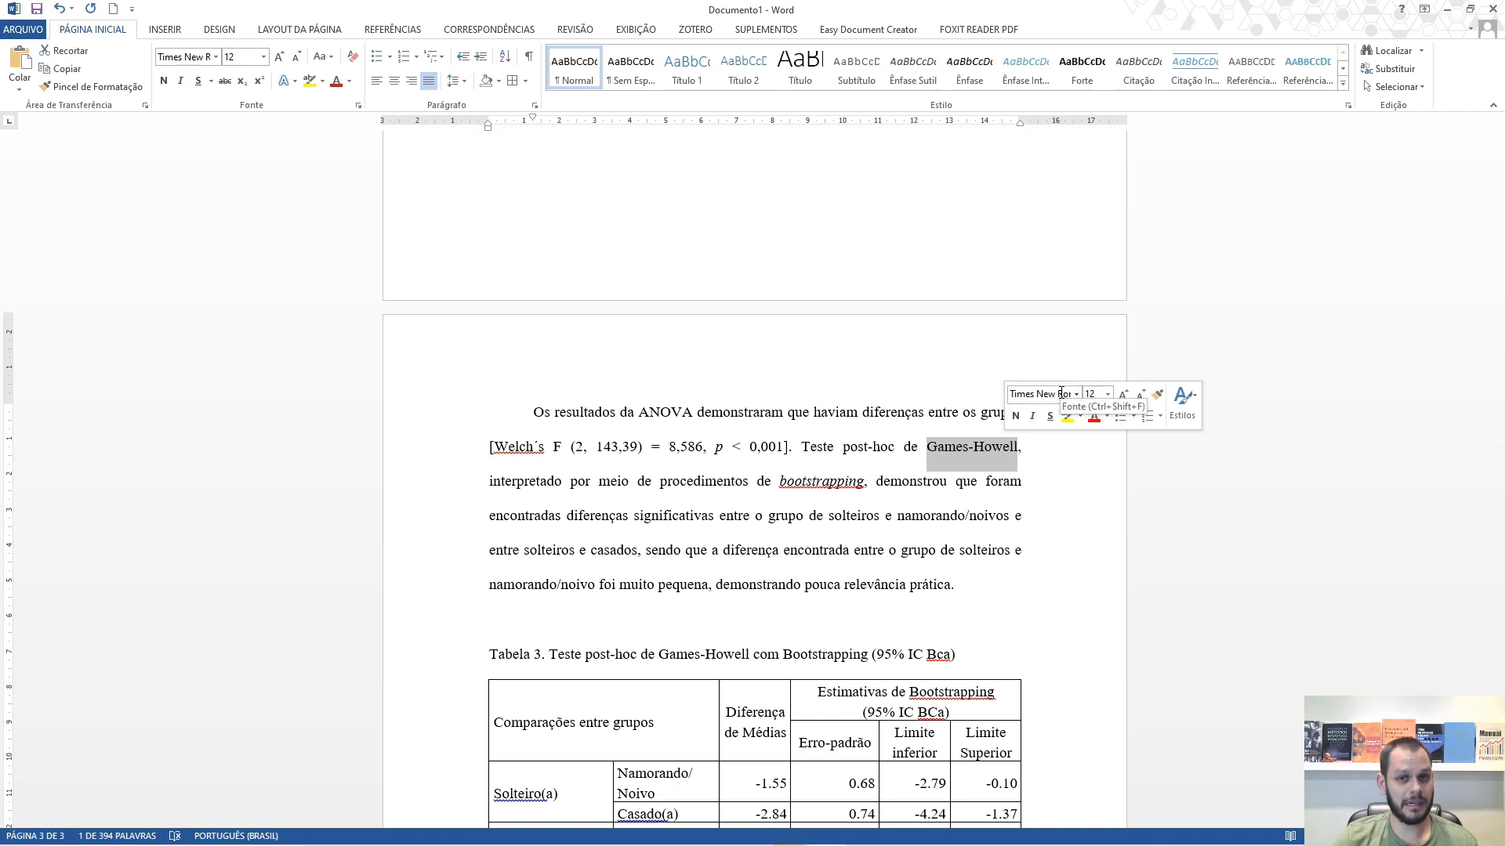
left_click(856, 459)
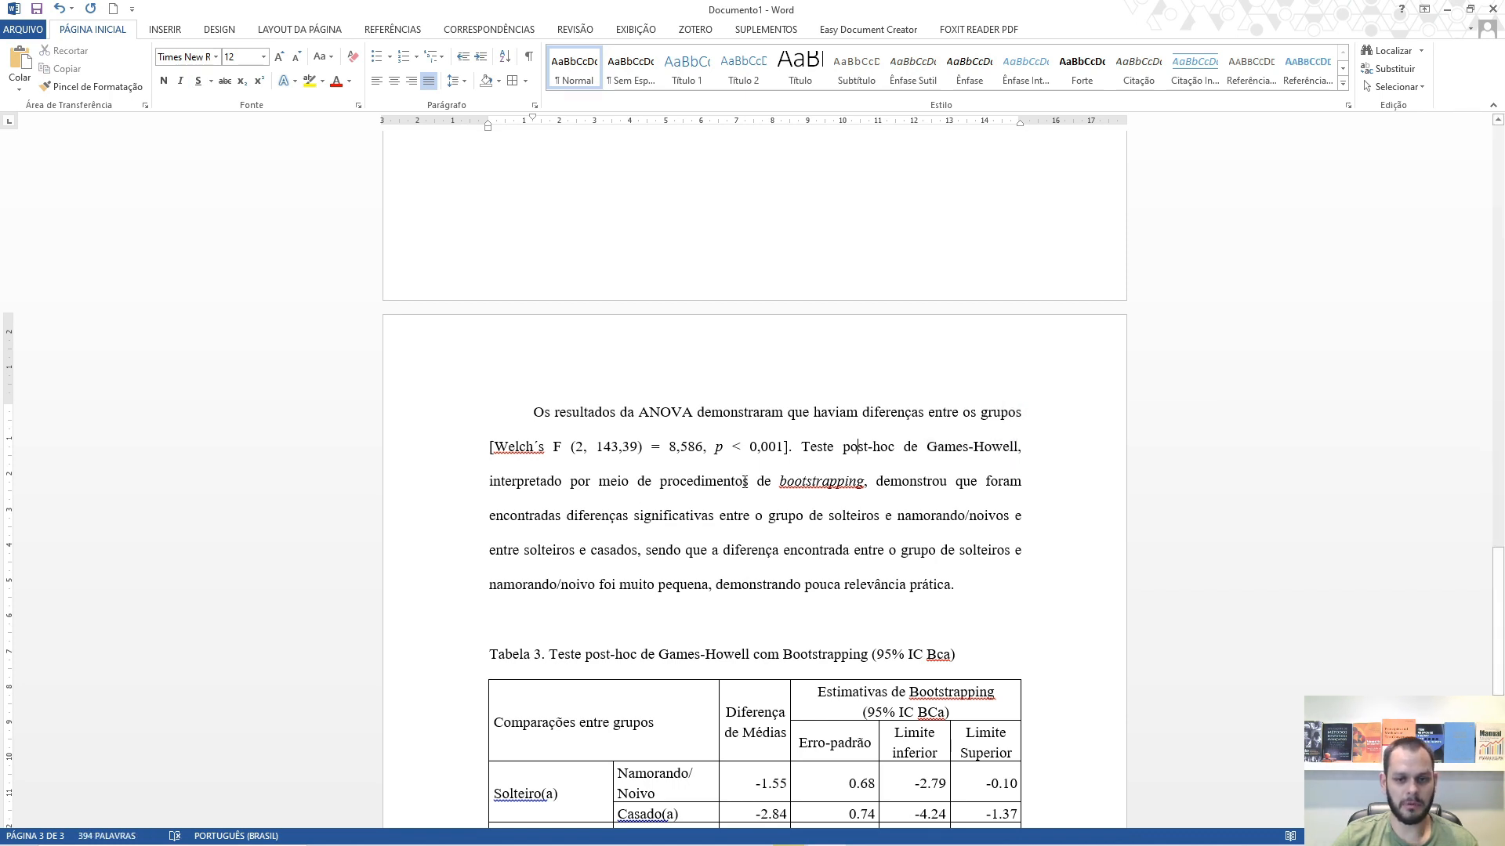
scroll(838, 467, "down", 1)
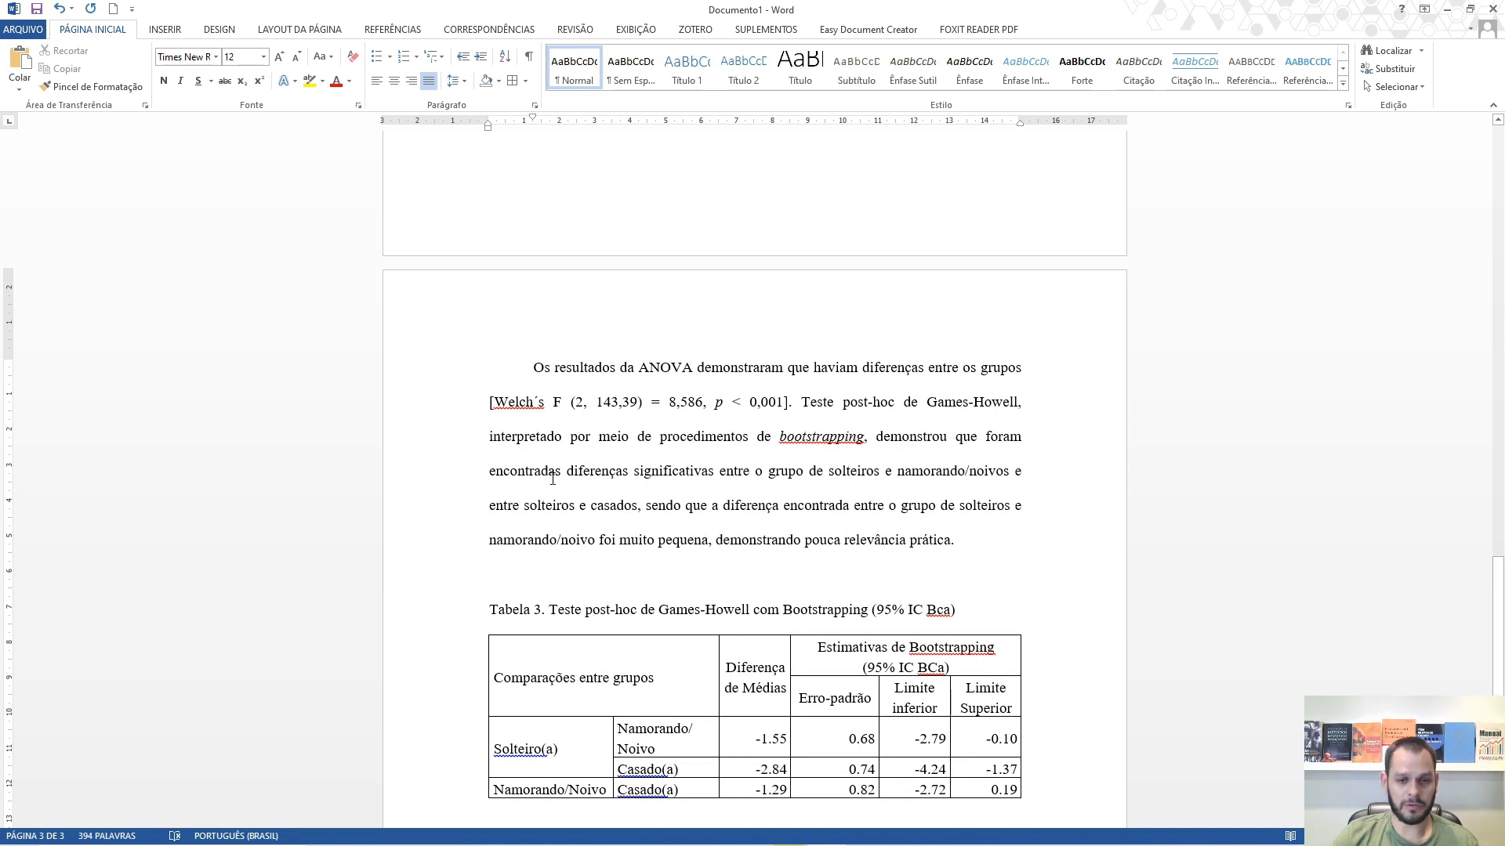
scroll(781, 482, "down", 1)
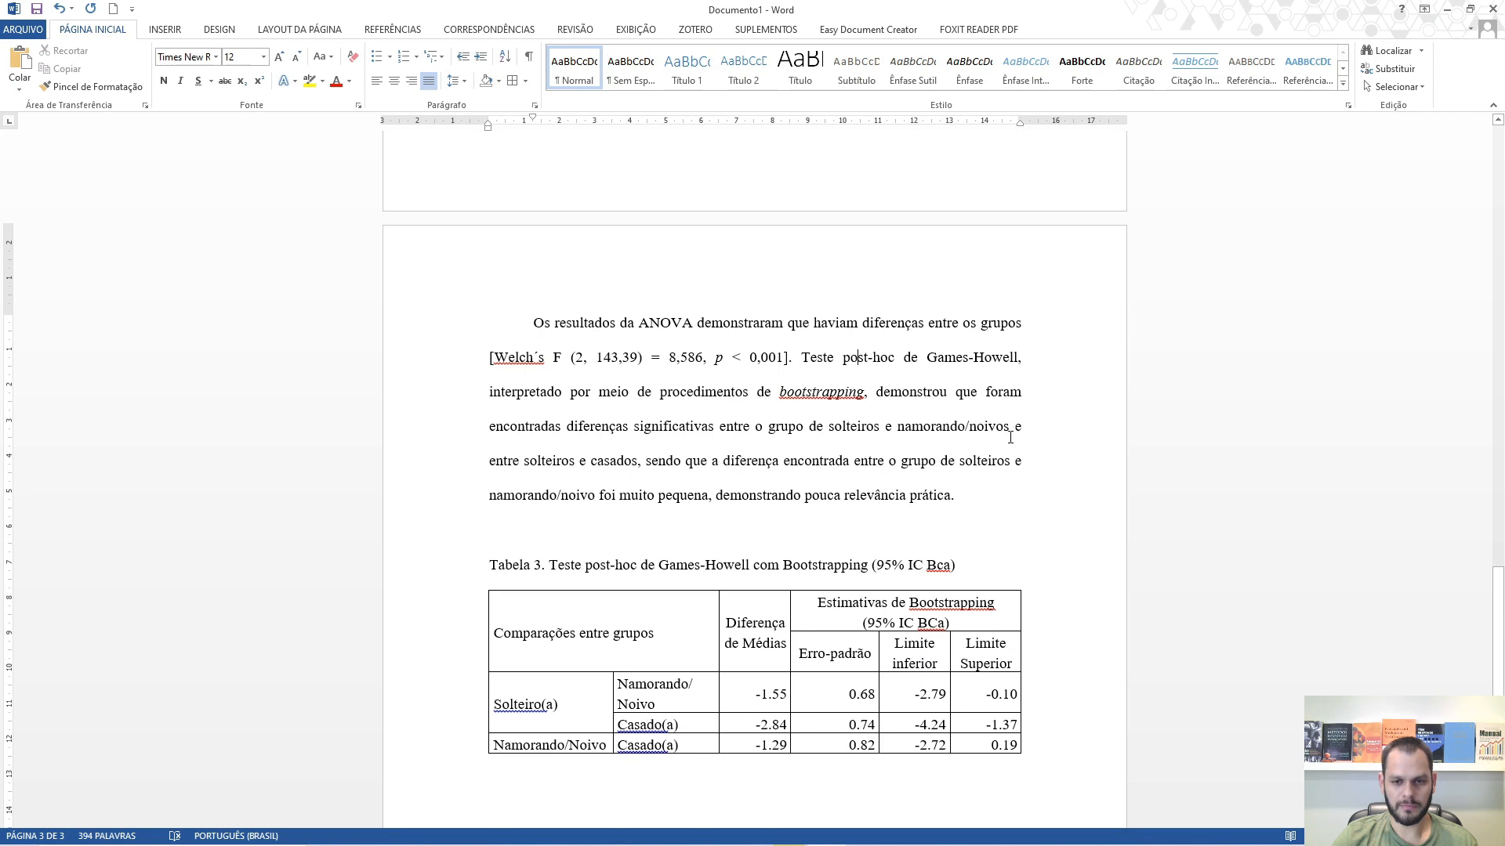
scroll(1010, 437, "down", 2)
mouse_move(635, 597)
left_mouse_down()
mouse_move(707, 598)
mouse_move(638, 596)
mouse_move(650, 617)
left_mouse_up()
left_click(510, 615)
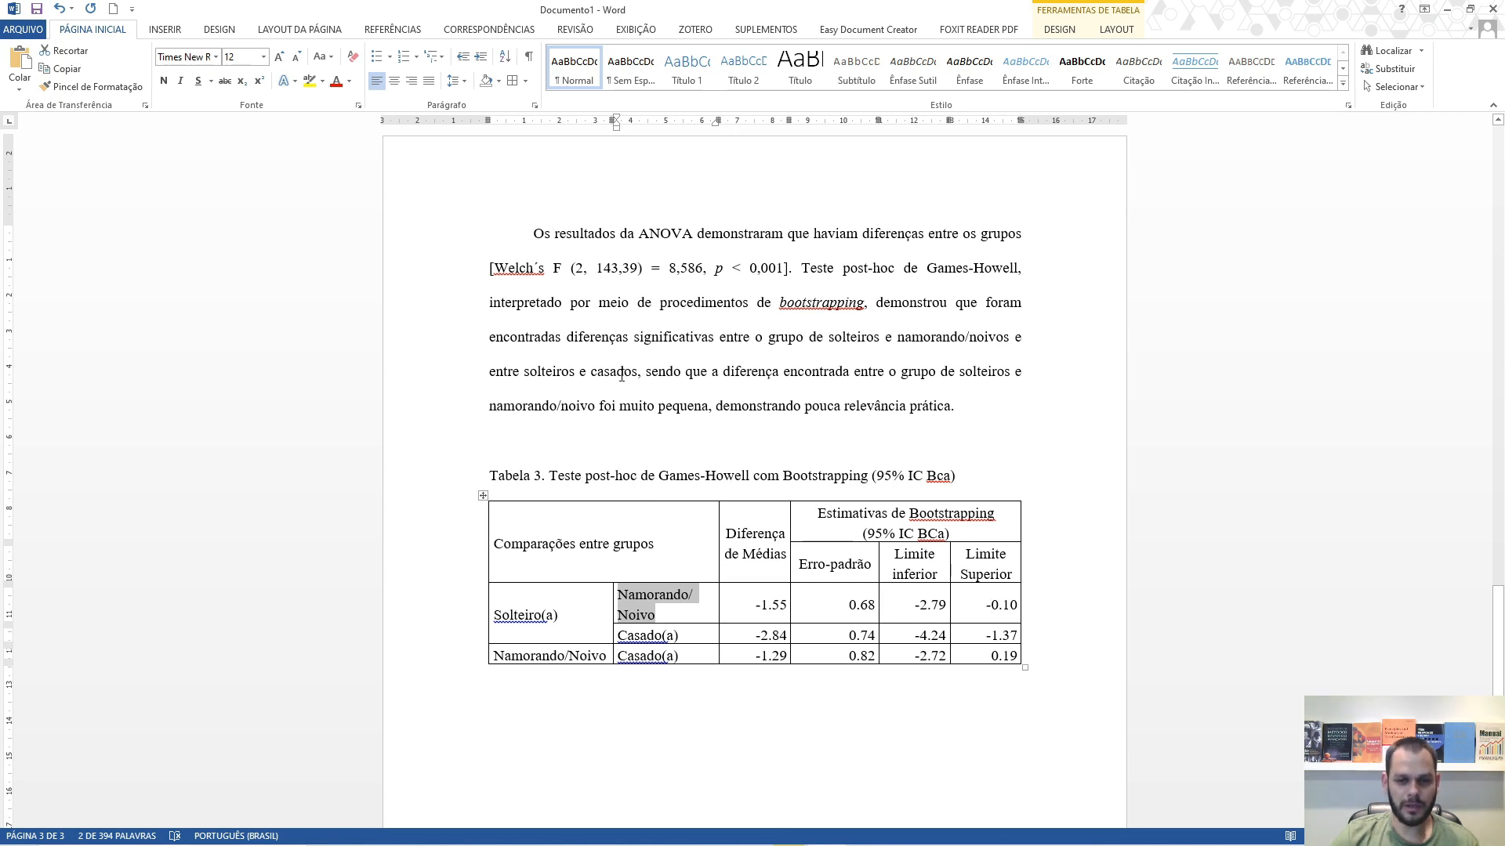
left_click(626, 635)
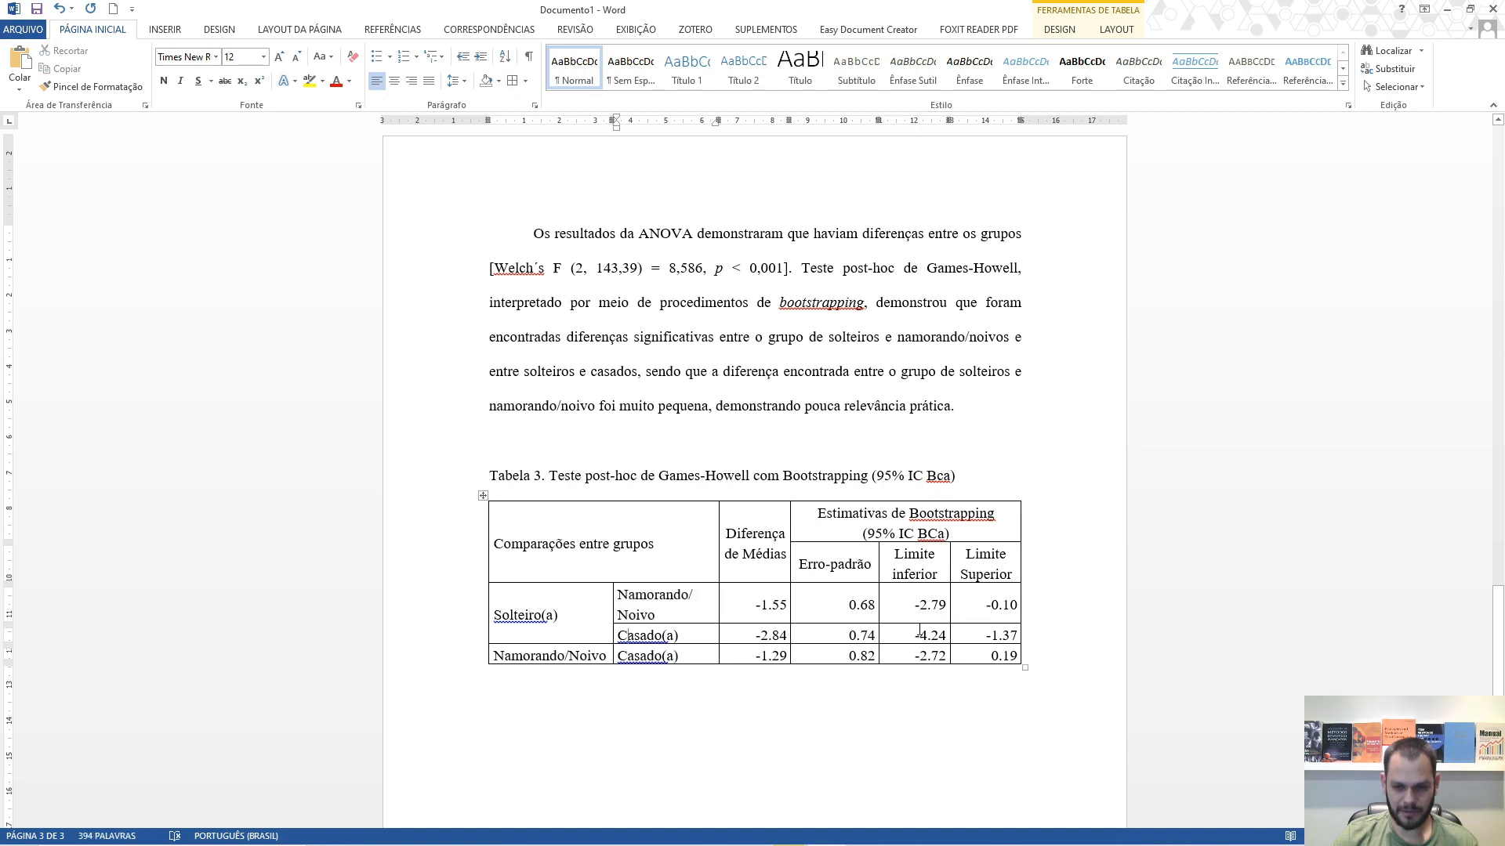
left_click_drag(985, 634, 1012, 634)
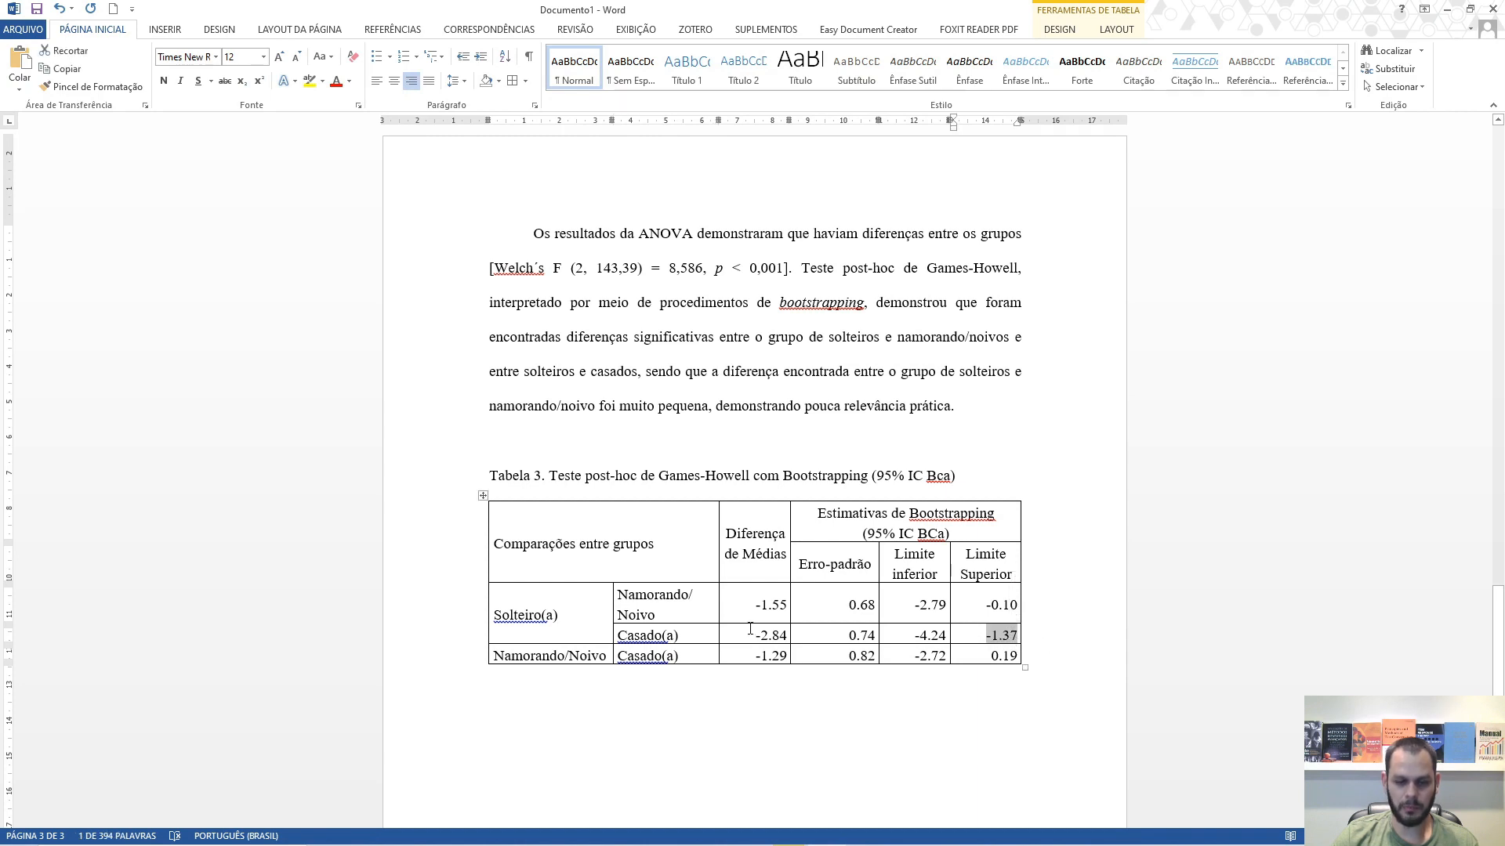
Step: Correct "namorando/noivo" to "namorando/noivos" in the last line of the ANOVA results paragraph
left_click(665, 373)
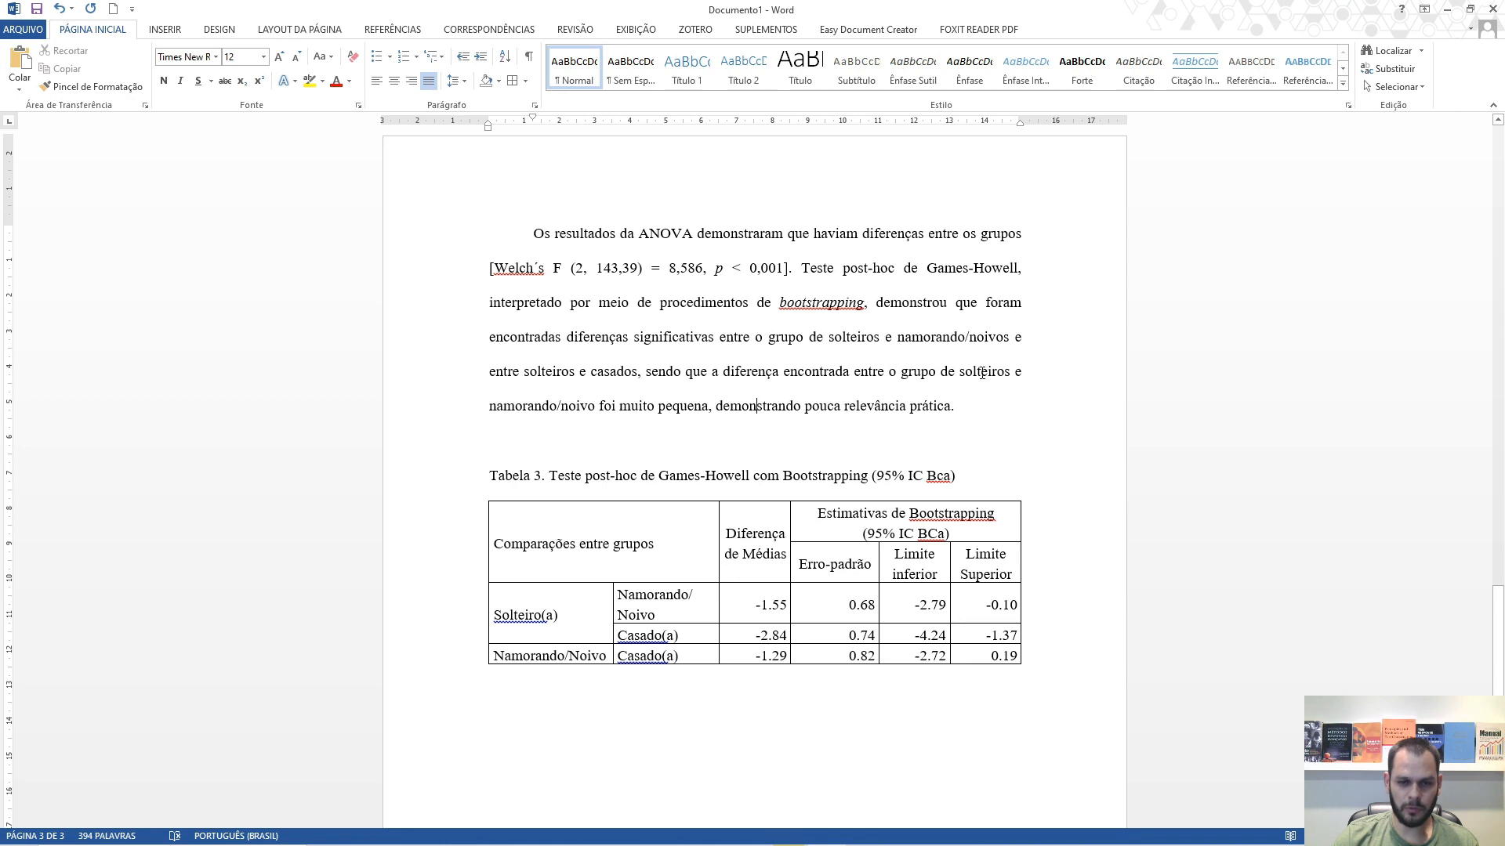
left_click(595, 405)
type("s")
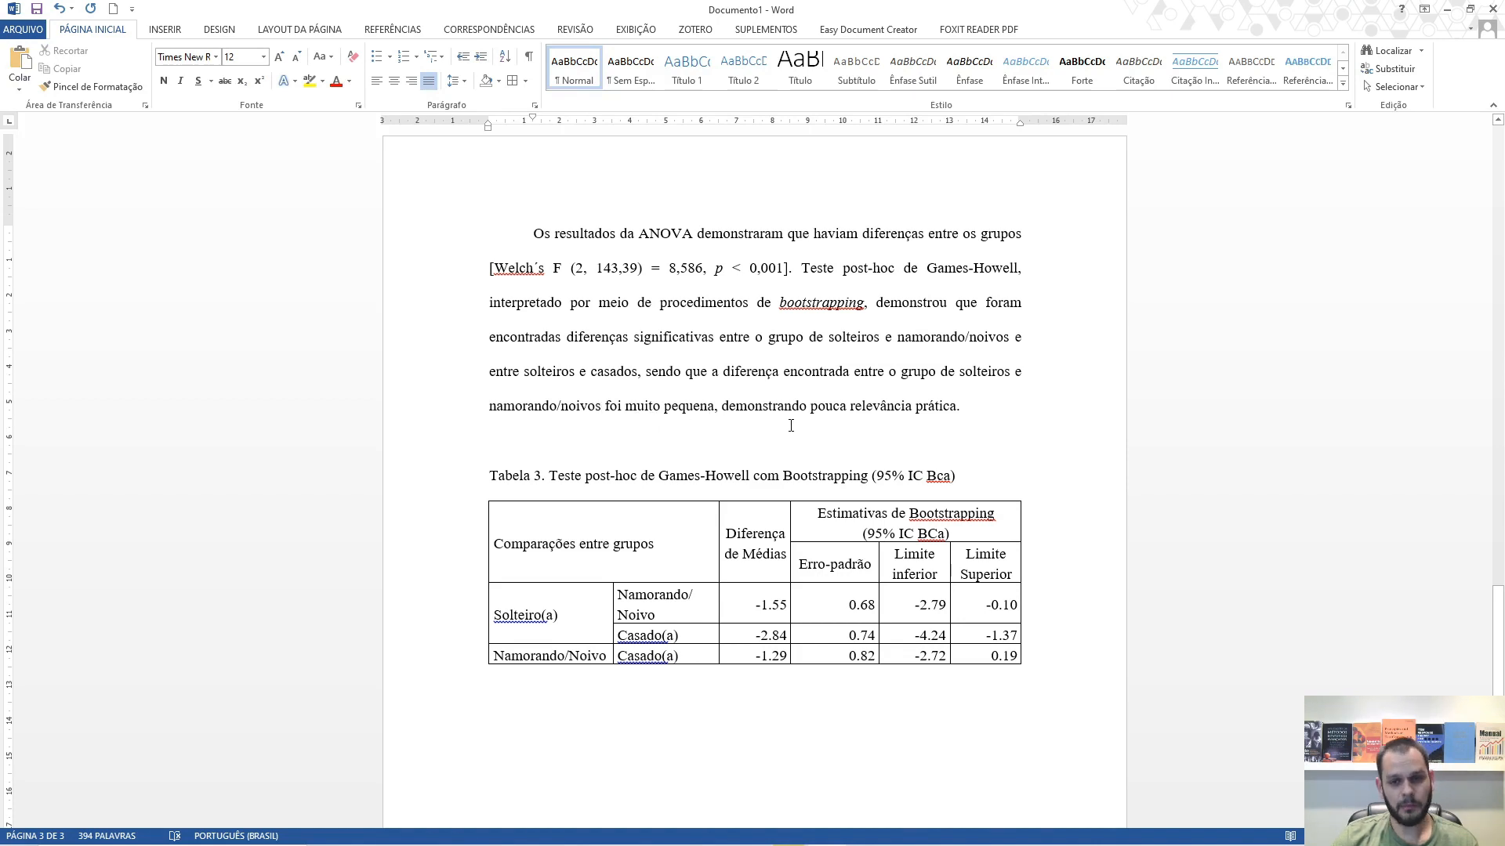
Step: Begin a closing sentence after "pouca relevância prática." with "Por fim, o grupo de pessoas namorando/noivas"
left_click(980, 405)
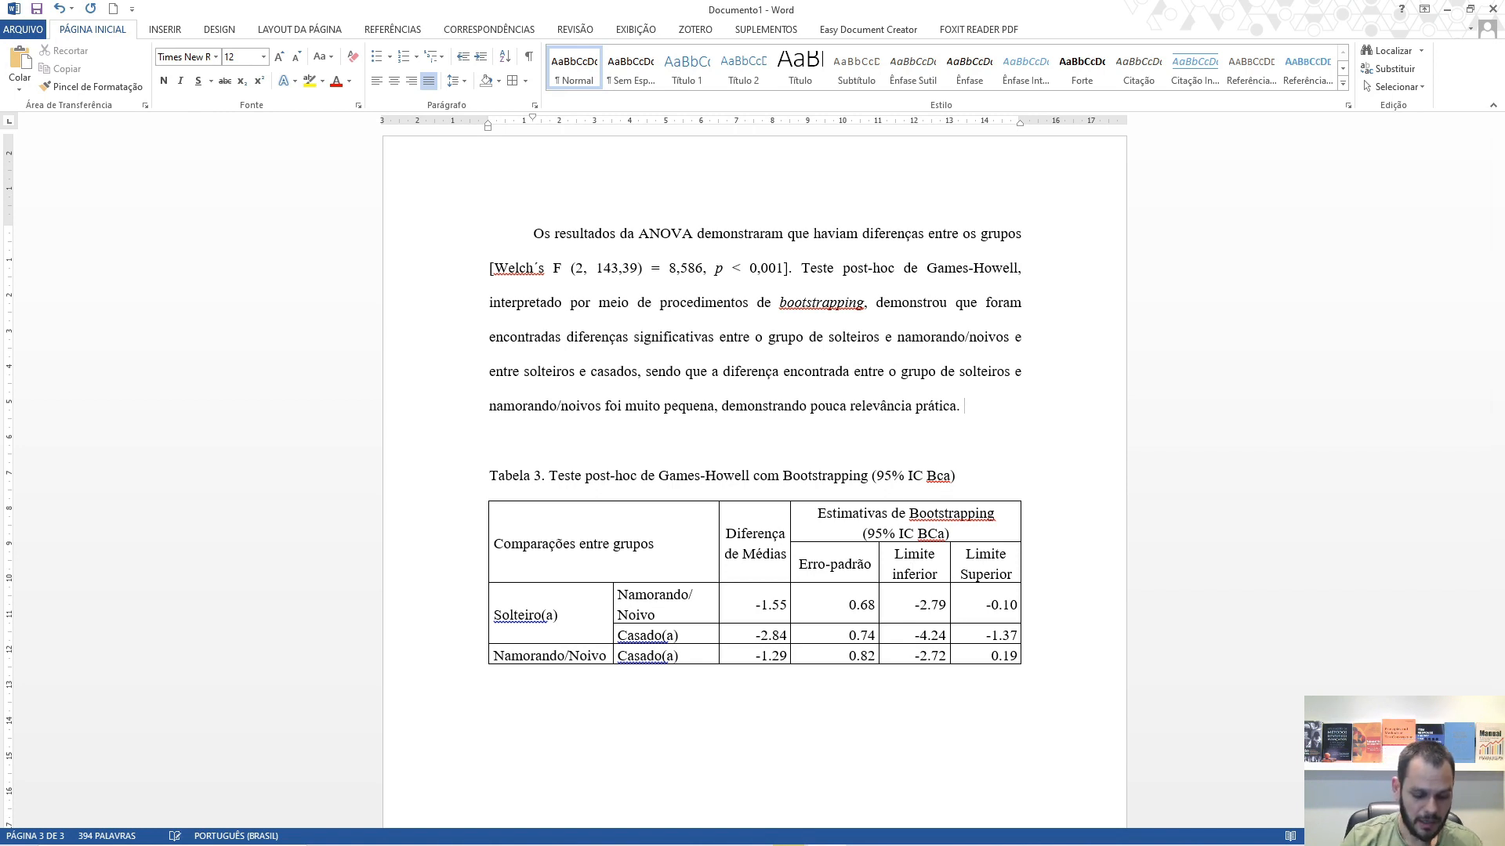
type("Por fim, a")
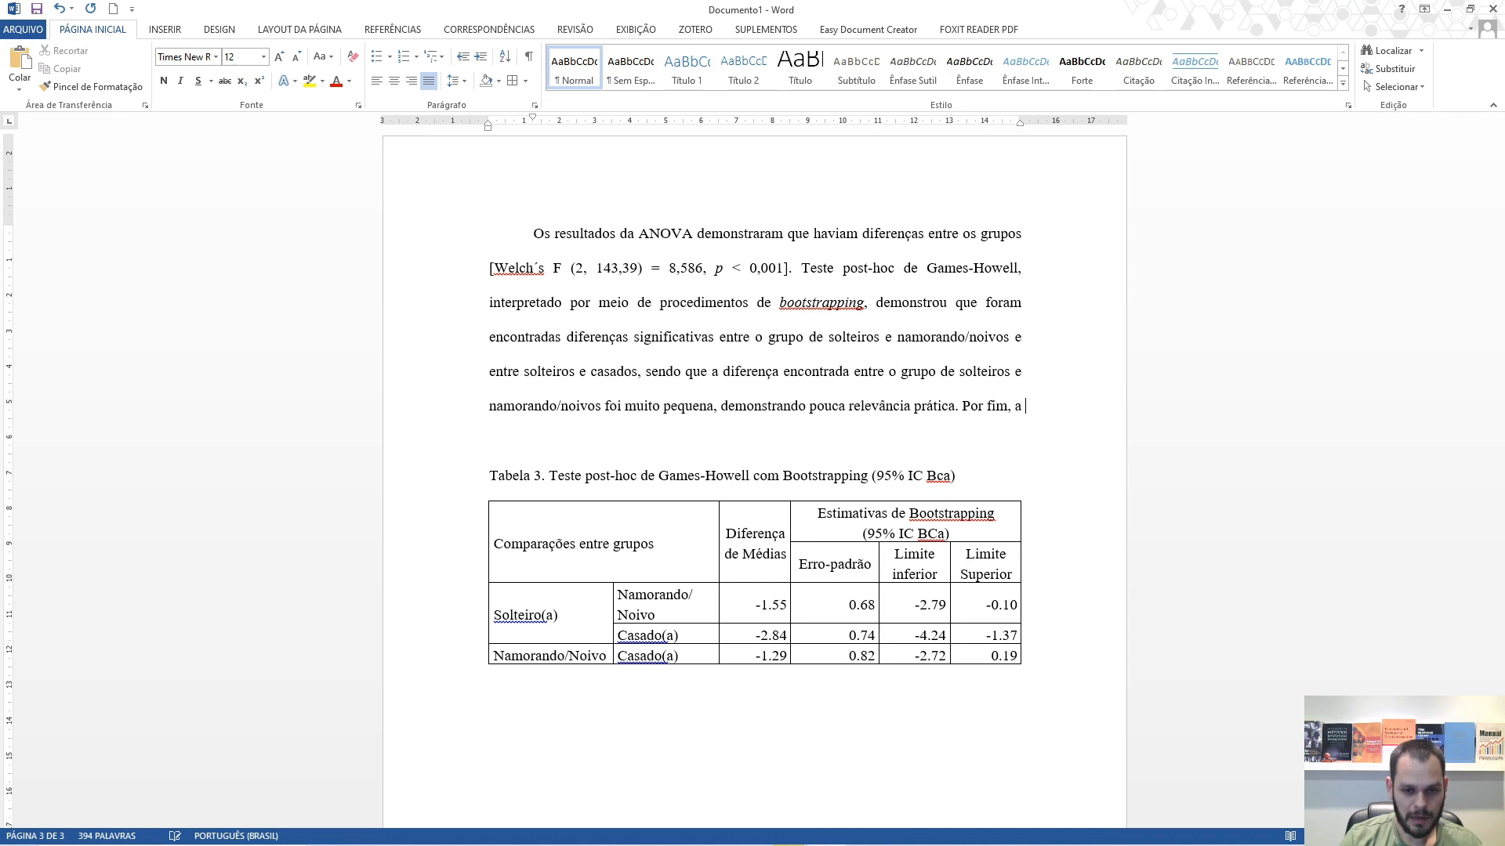
type(" comparação")
key("ctrl+shift+Left")
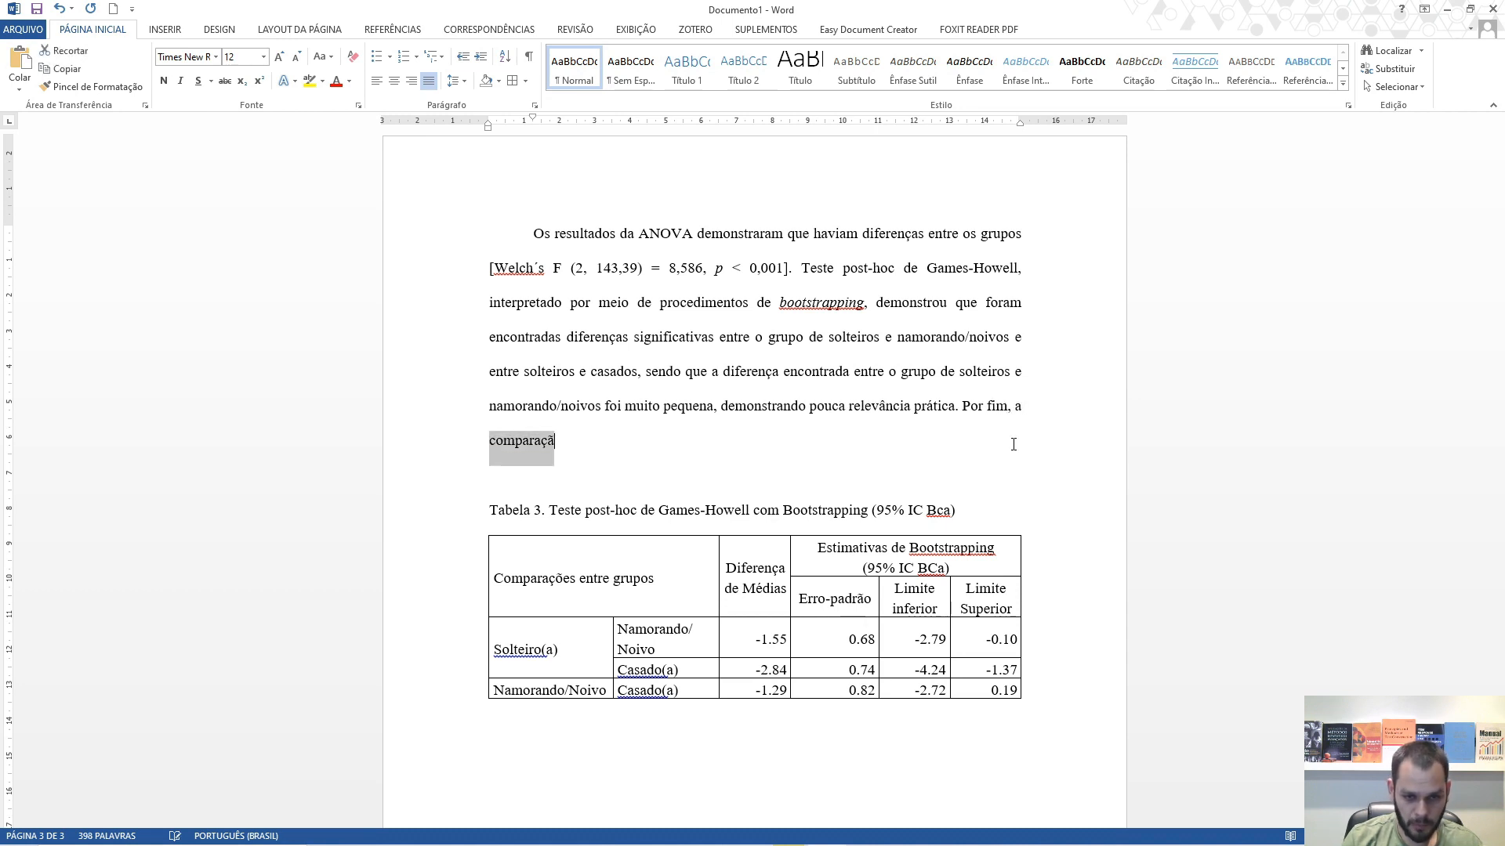
key("BackSpace")
key("BackSpace")
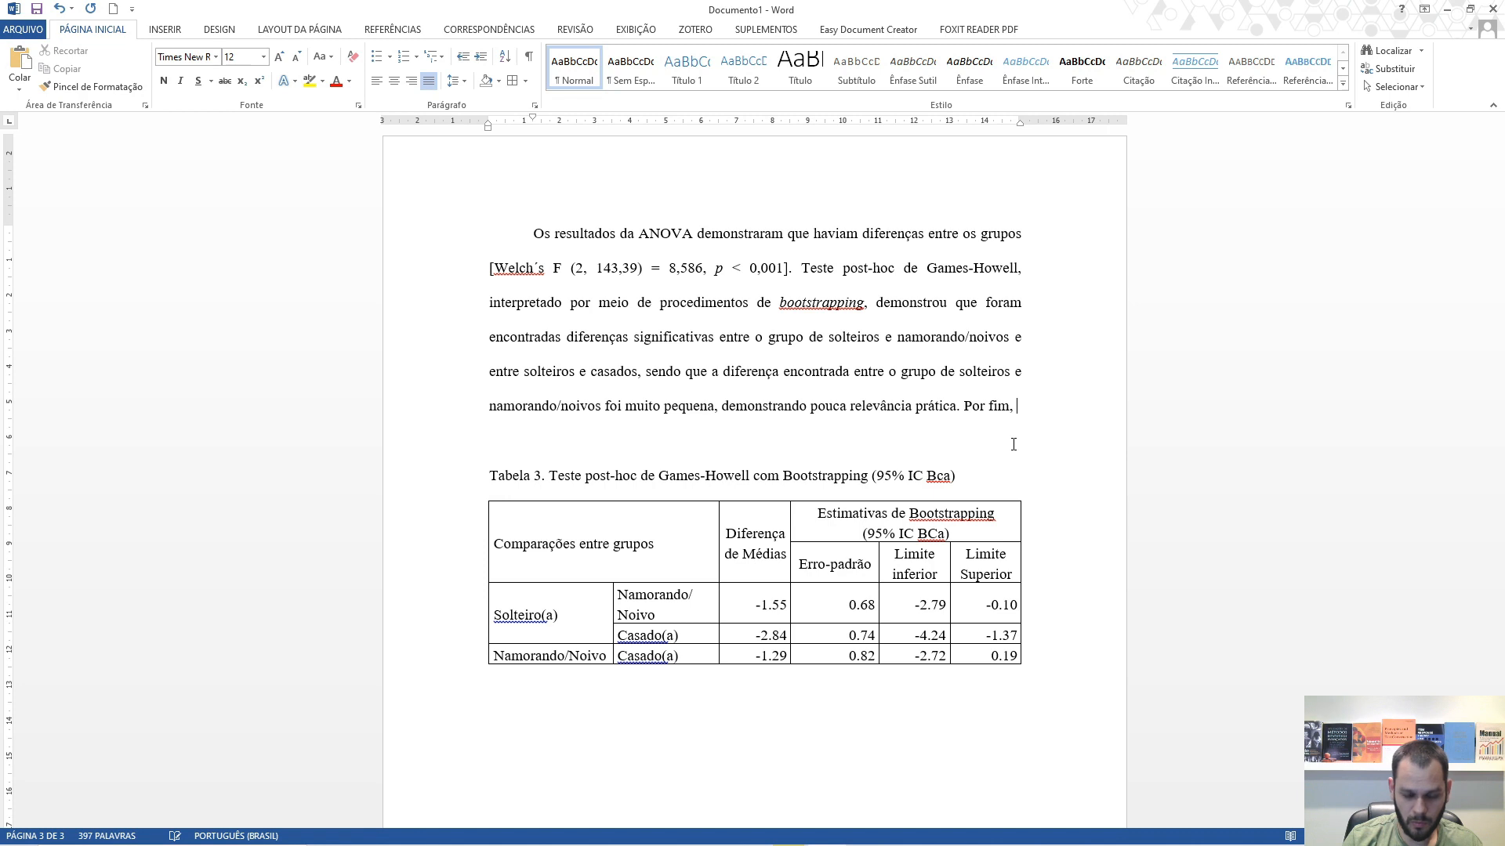
type("o grupo de")
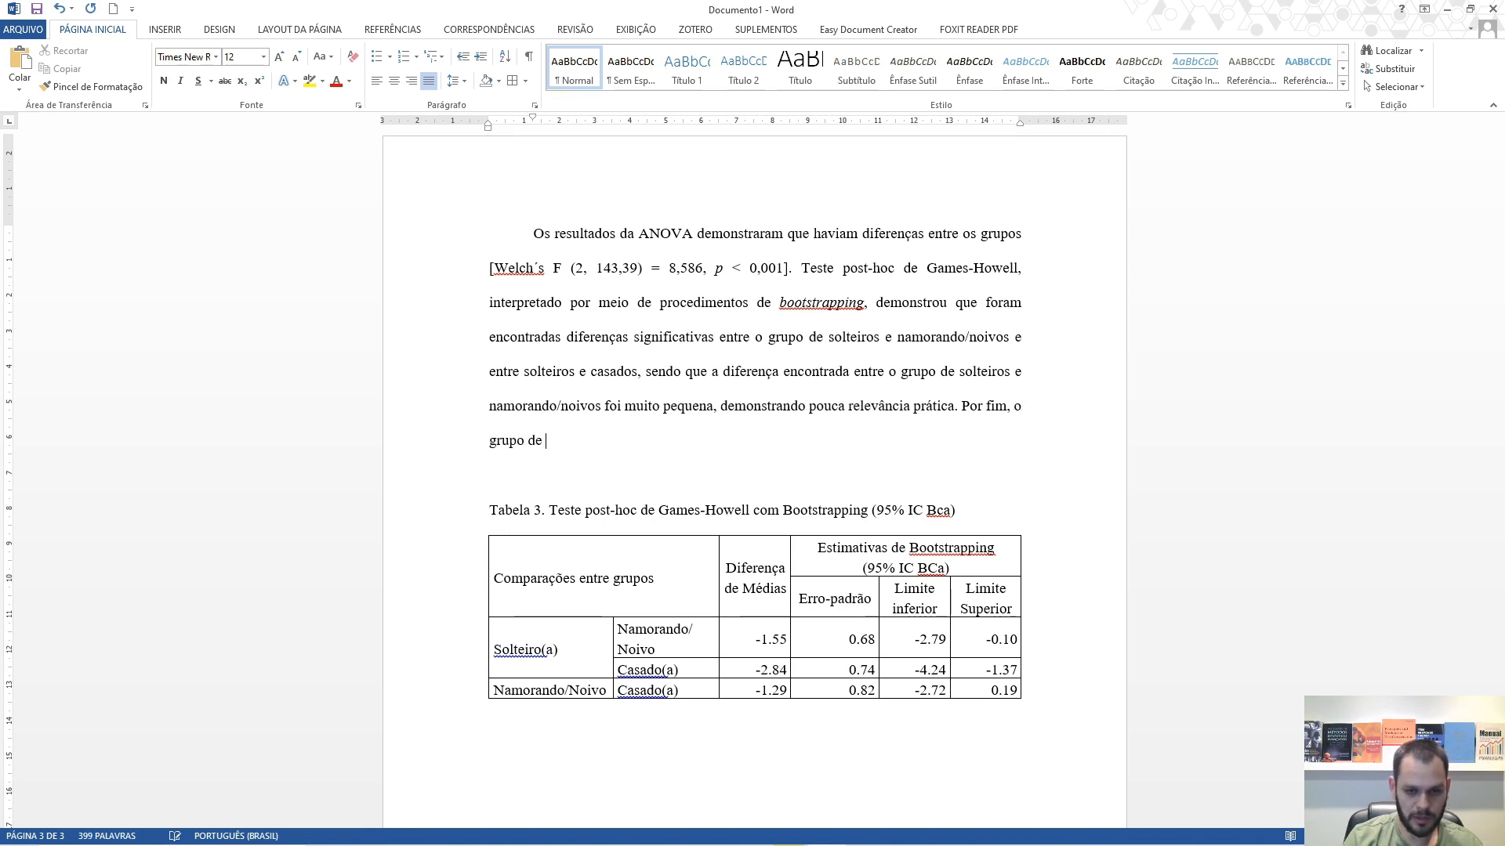
type(" pessoas")
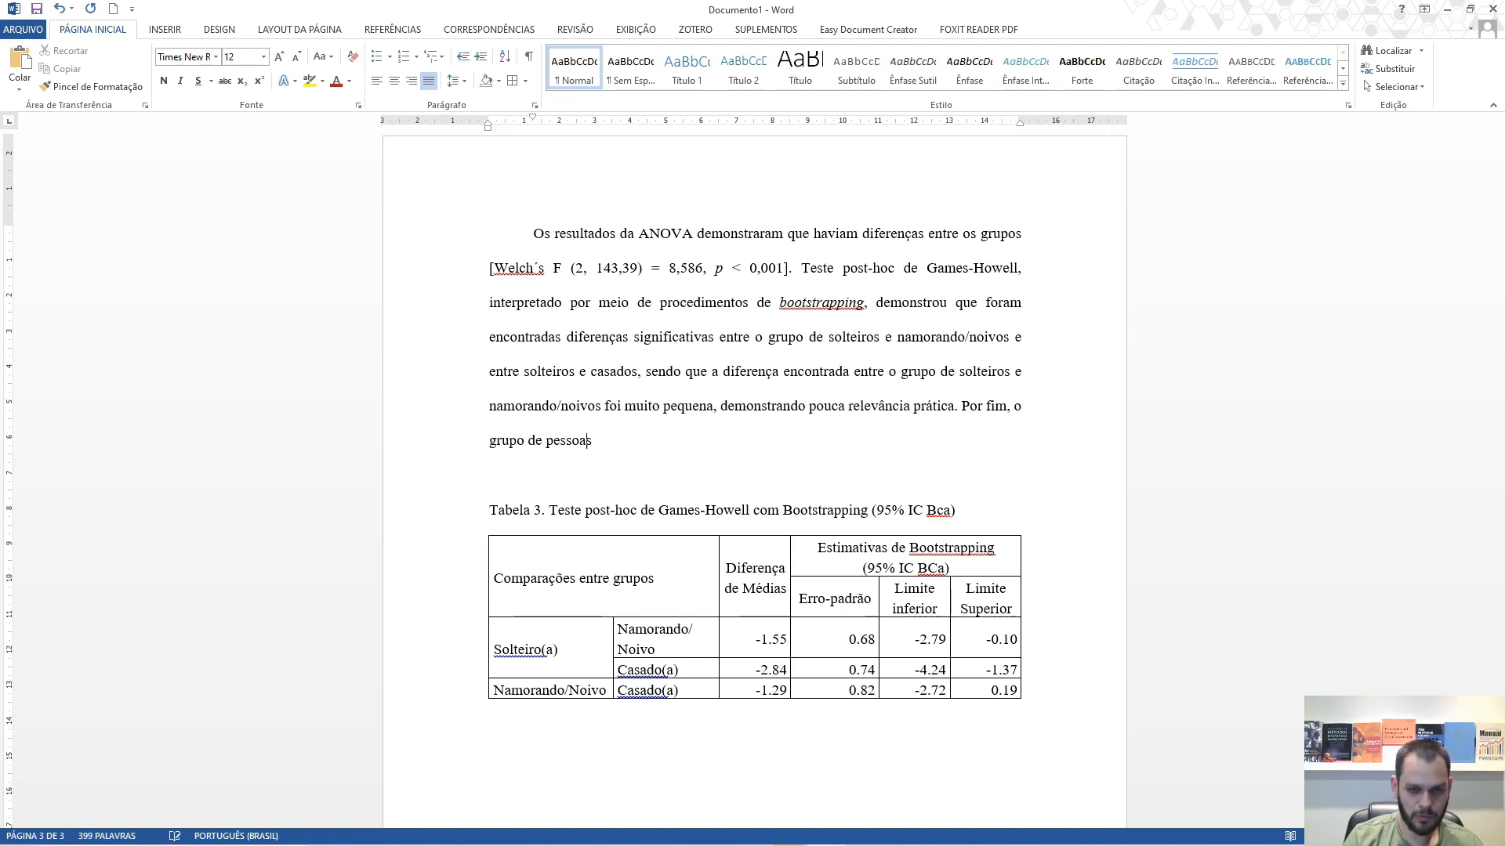
type(" namorando")
type("/noivas")
Step: Continue the closing sentence after "namorando/noivas" with "não apresentou diferença estatisticamente significativa"
type(" não apresentou dife")
type("rença estatisticamente s")
type("ignificativa")
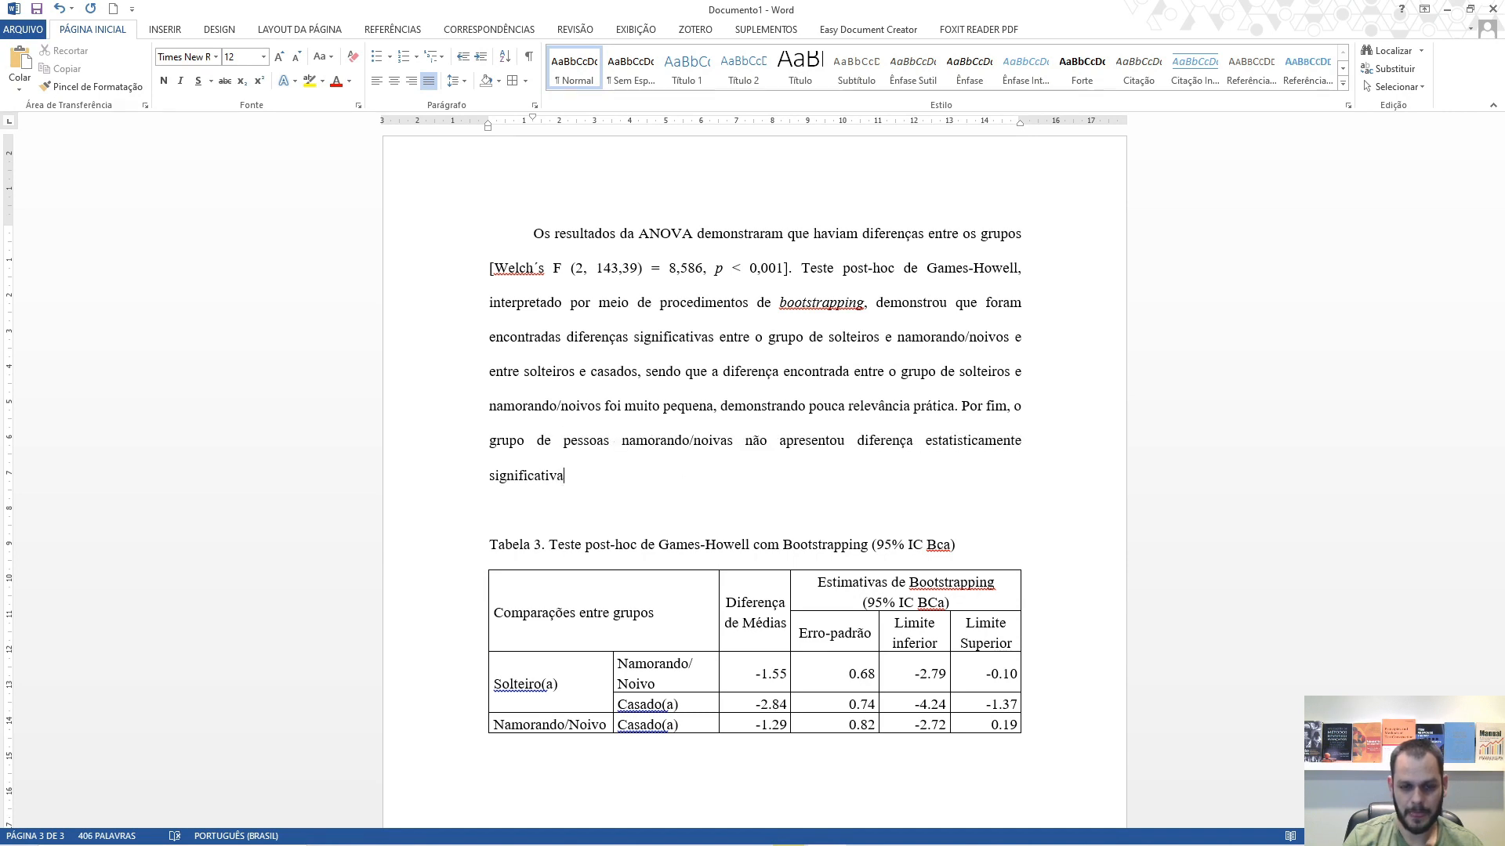
Step: Delete the word "estatisticamente" from the closing sentence and continue it after "significativa" with "com o grupo de casados"
double_click(1013, 444)
key("BackSpace")
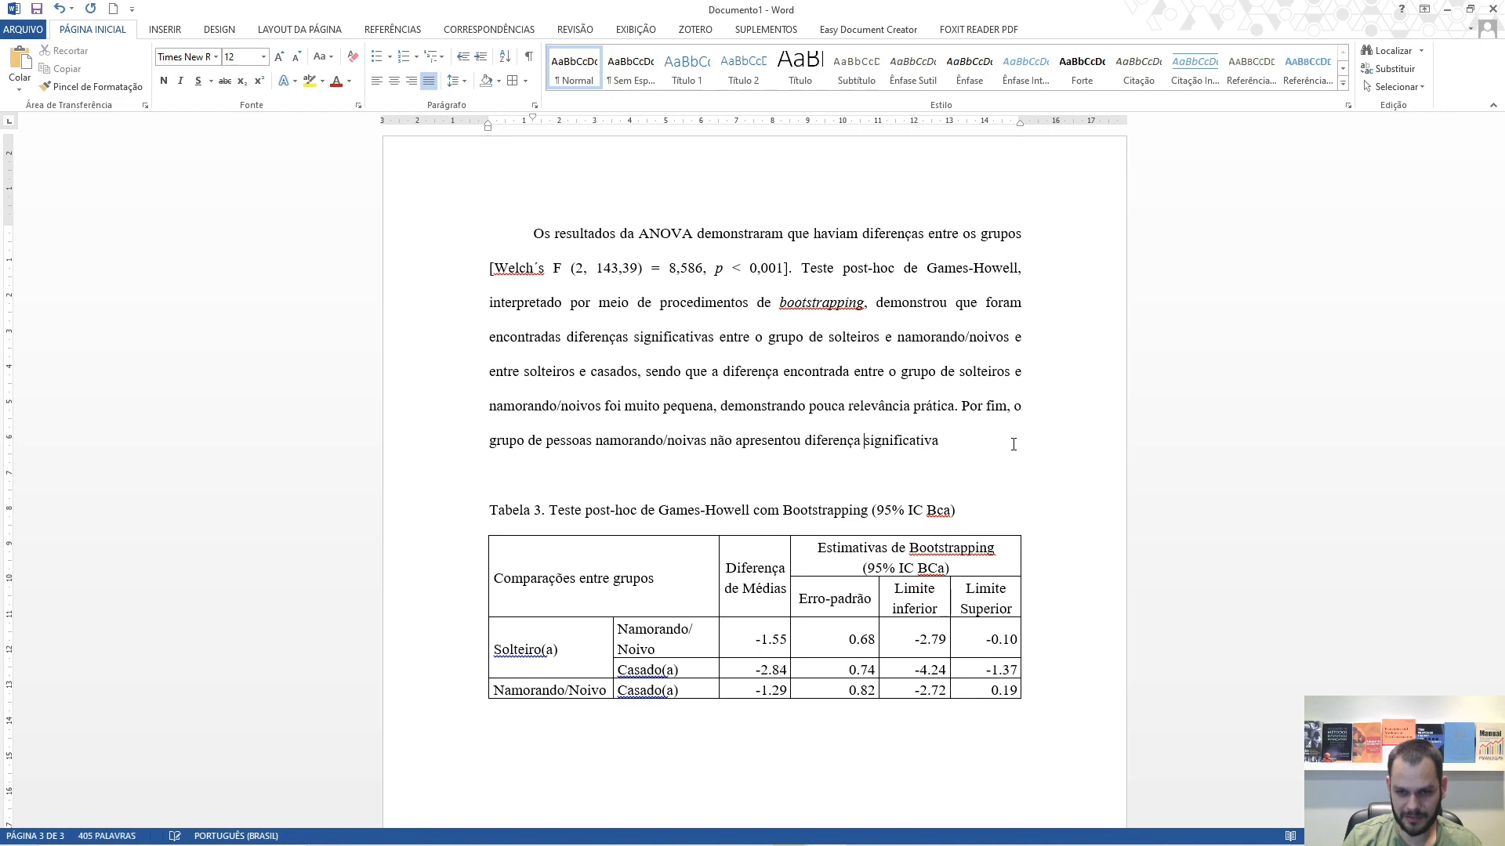
type("com o")
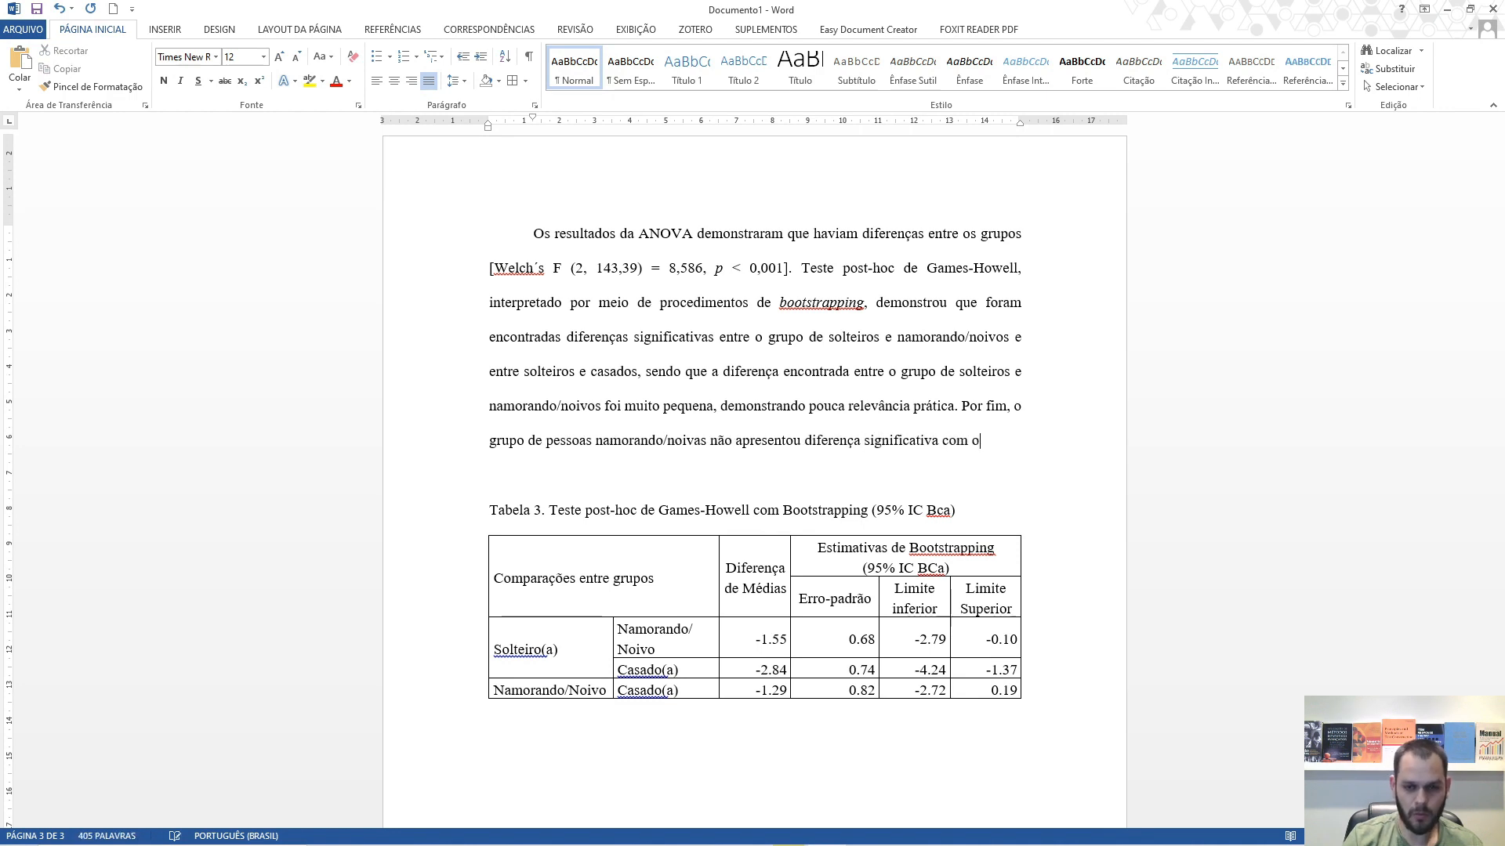
type(" grupo de casados ")
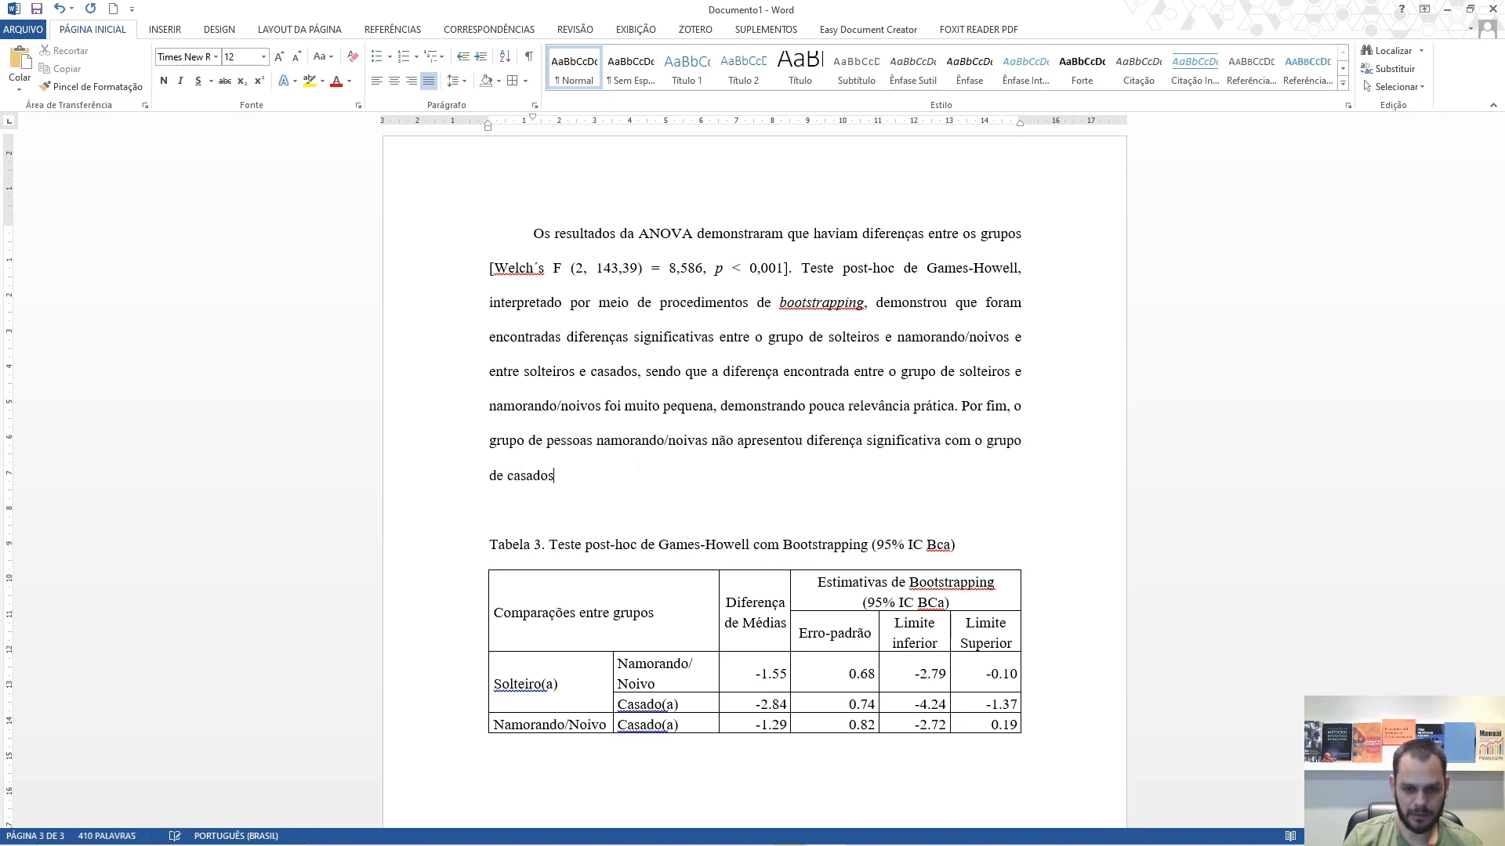
type(".")
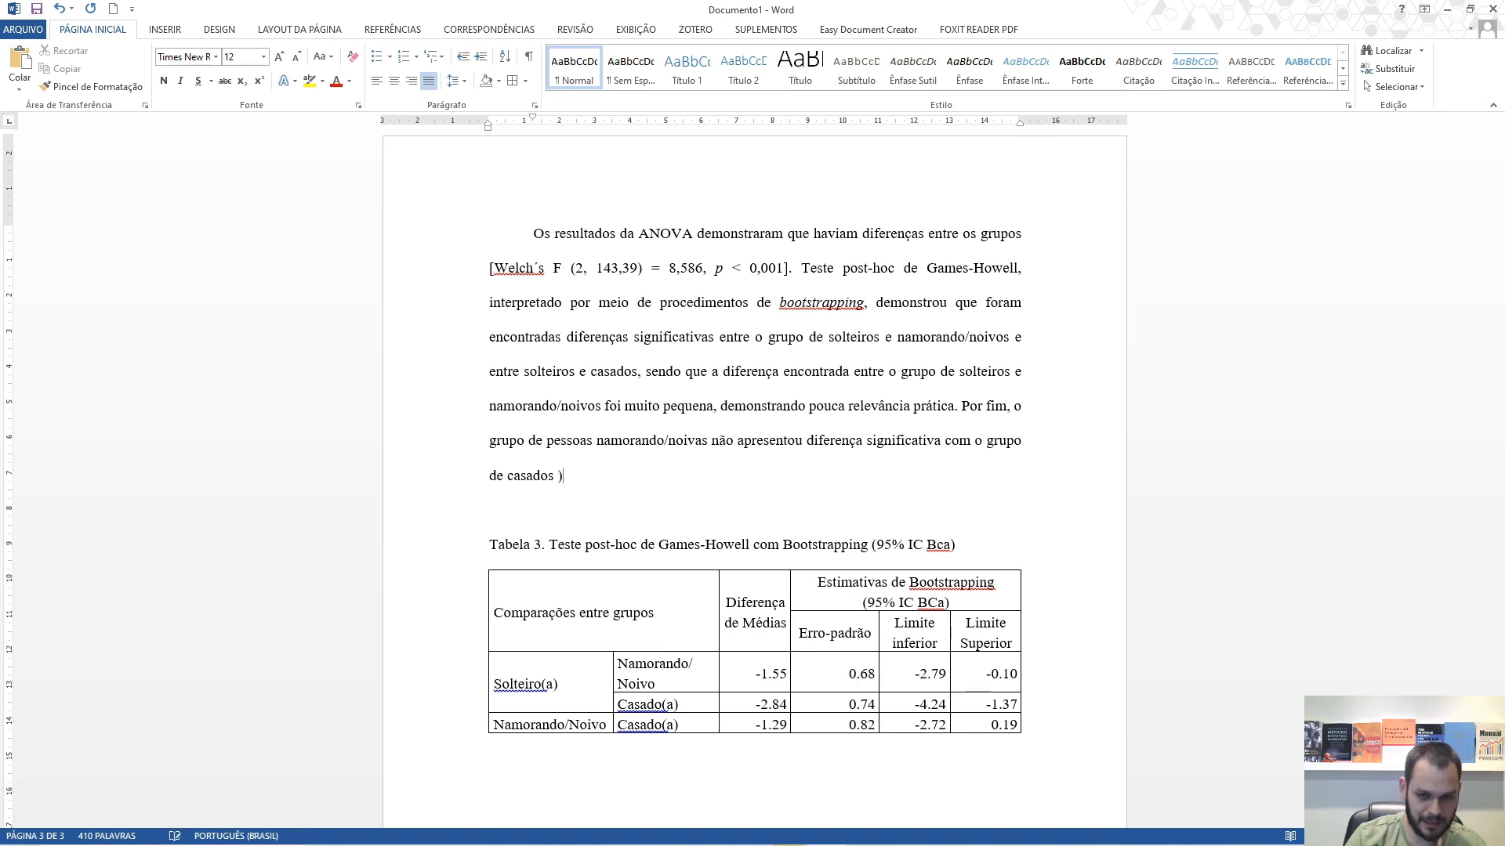
key("BackSpace")
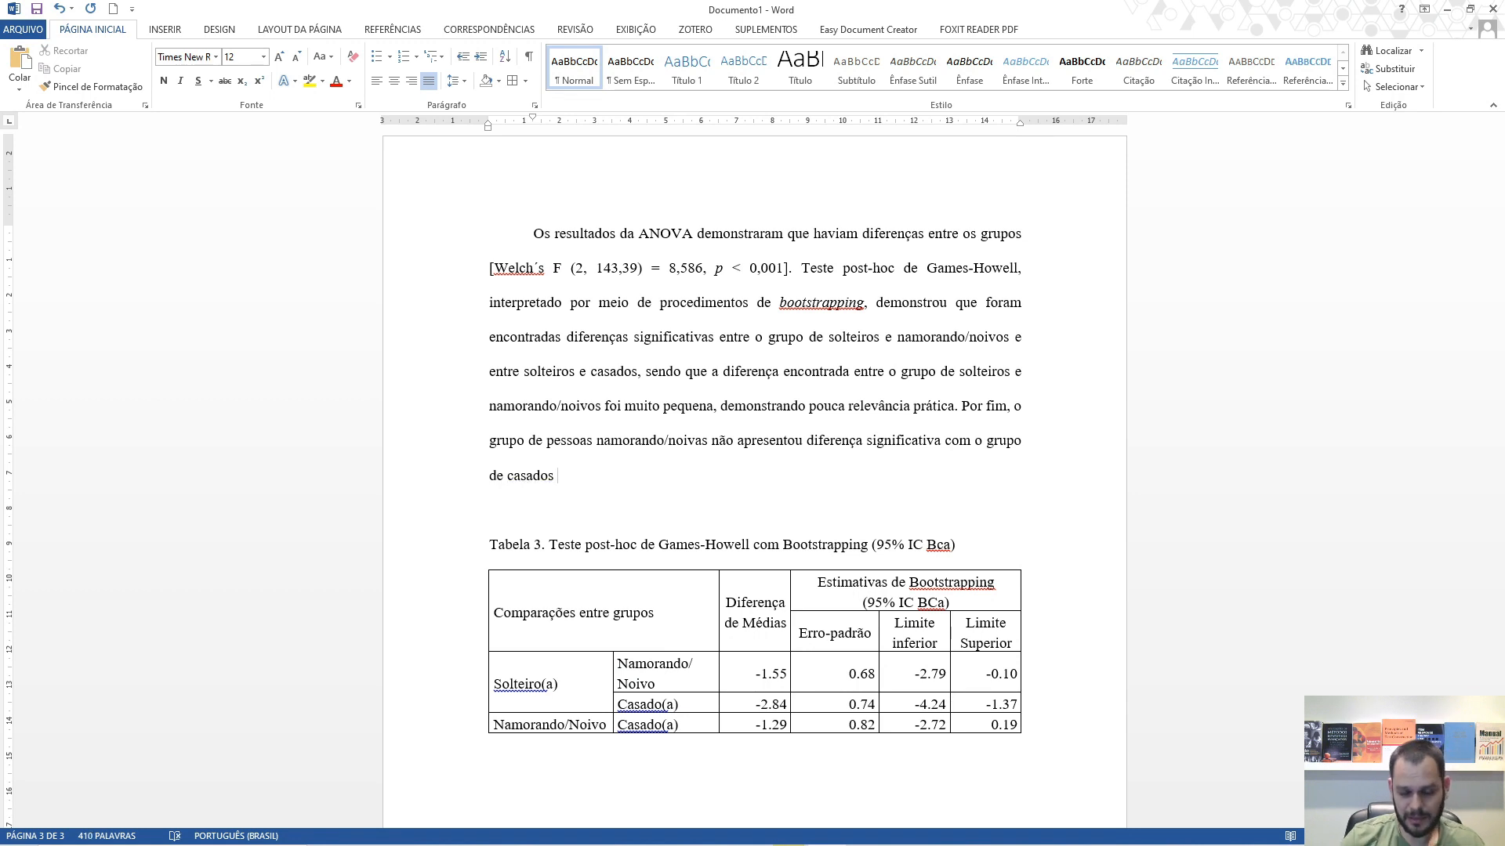
Step: Add "(DM" after "grupo de casados" and set its "D" in the Symbol font so it reads "(ΔM"
scroll(700, 635, "down", 2)
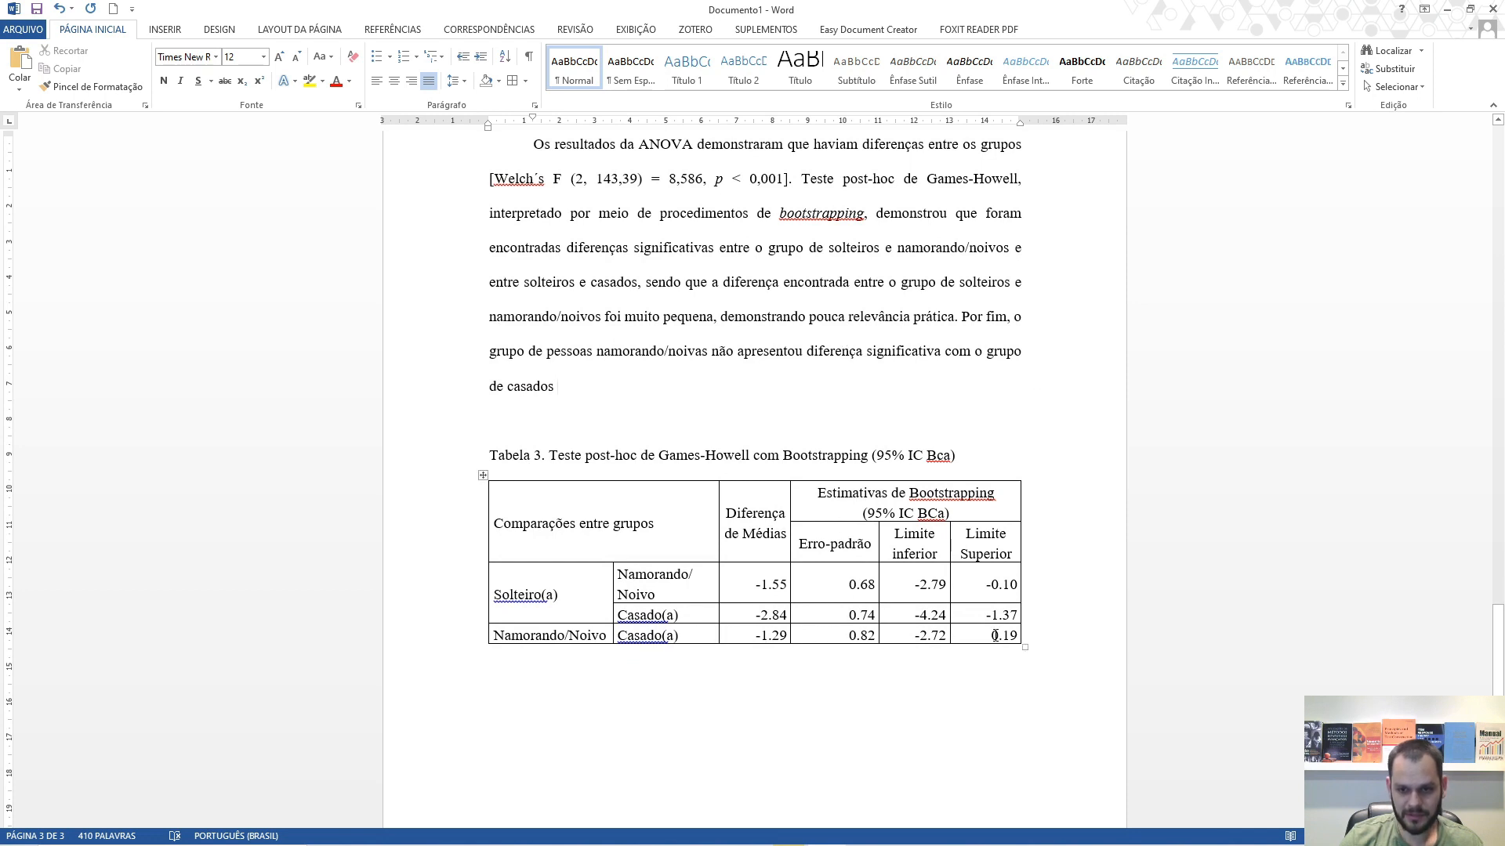
left_click_drag(1005, 635, 989, 634)
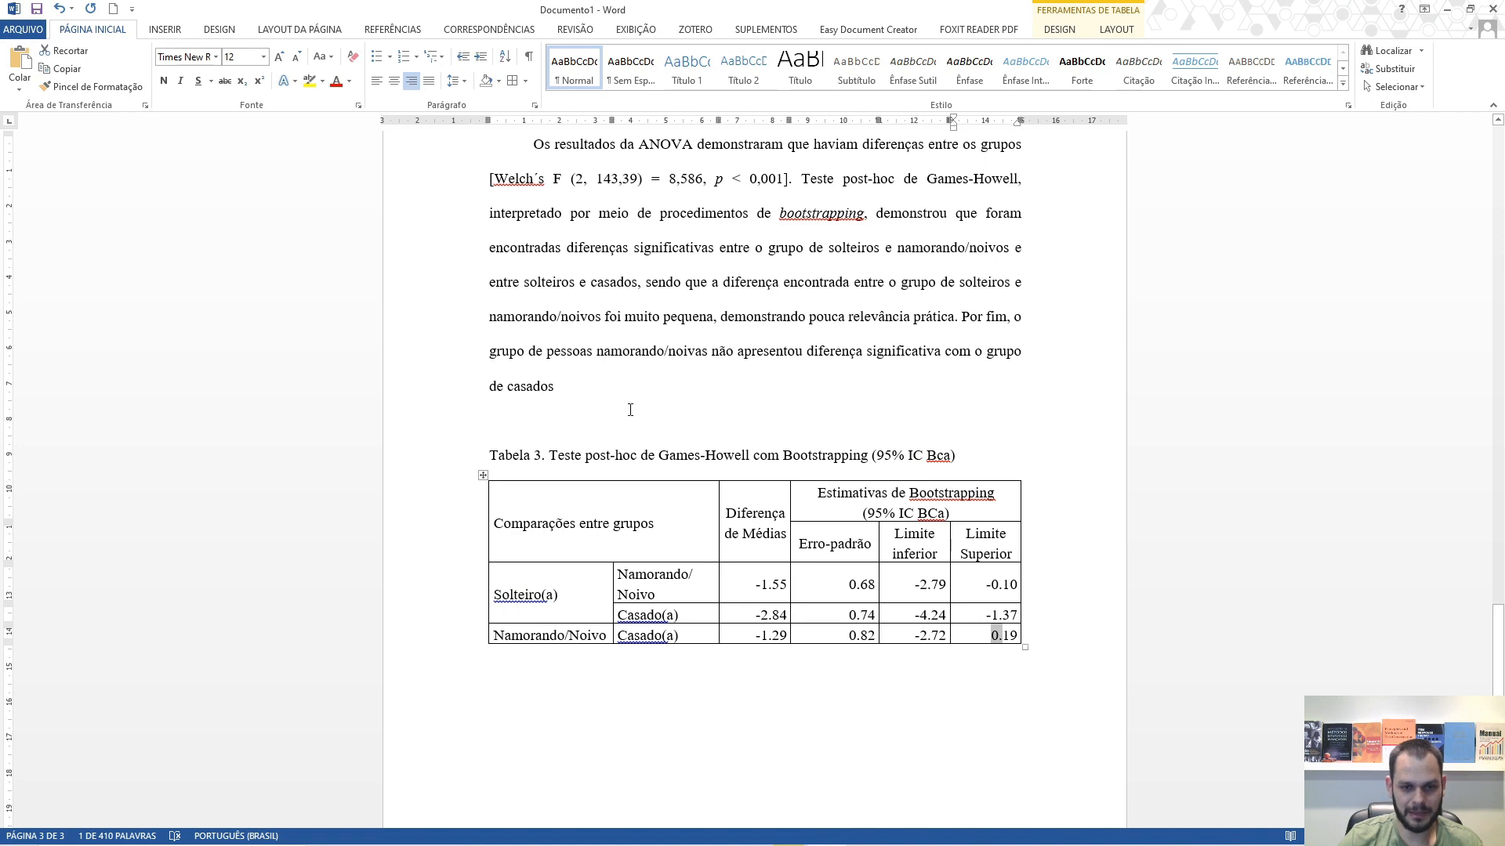
left_click(595, 388)
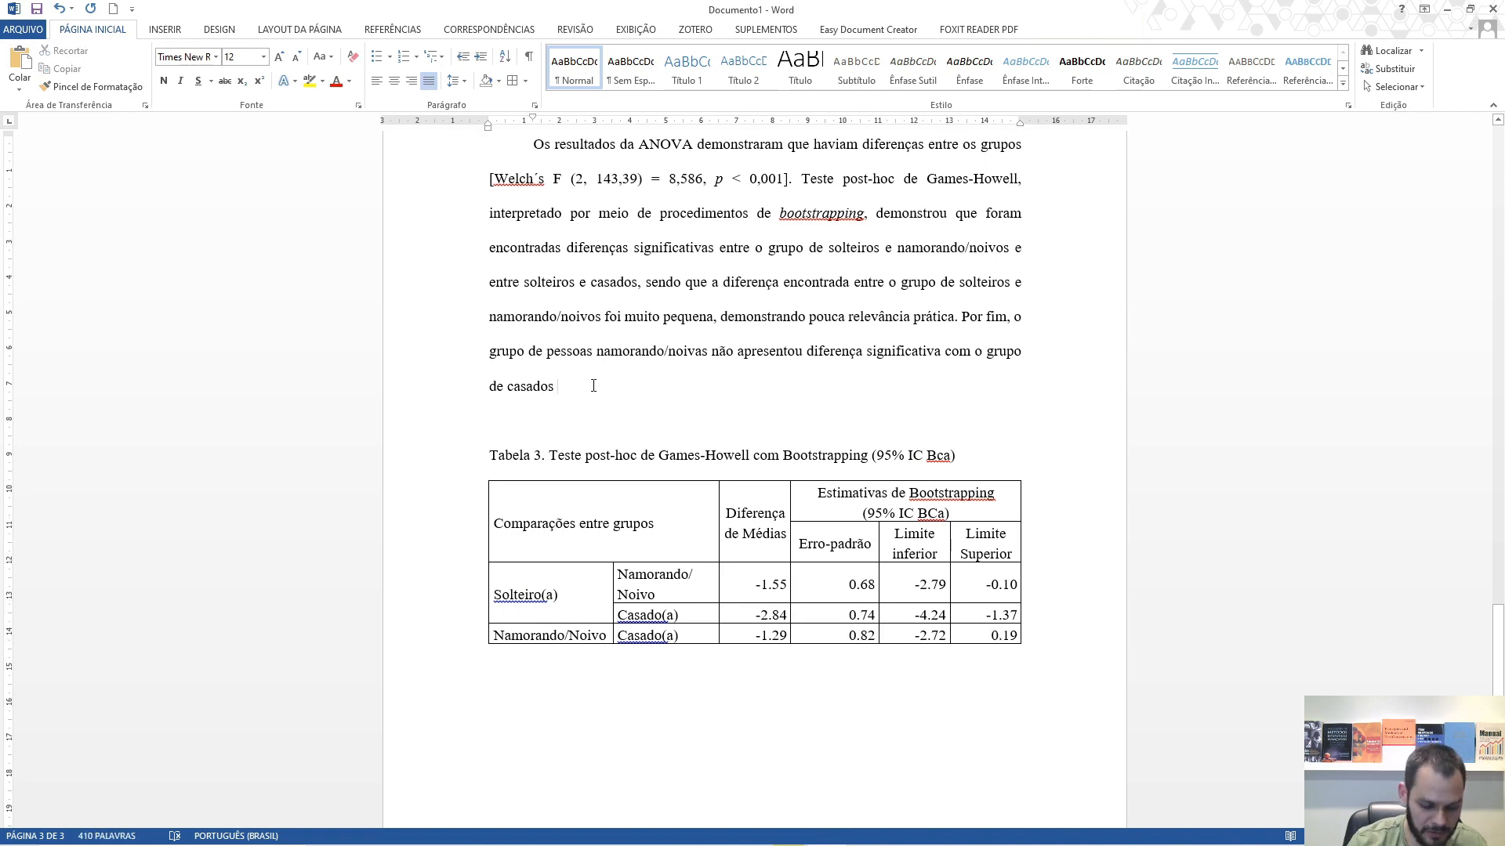
type("(")
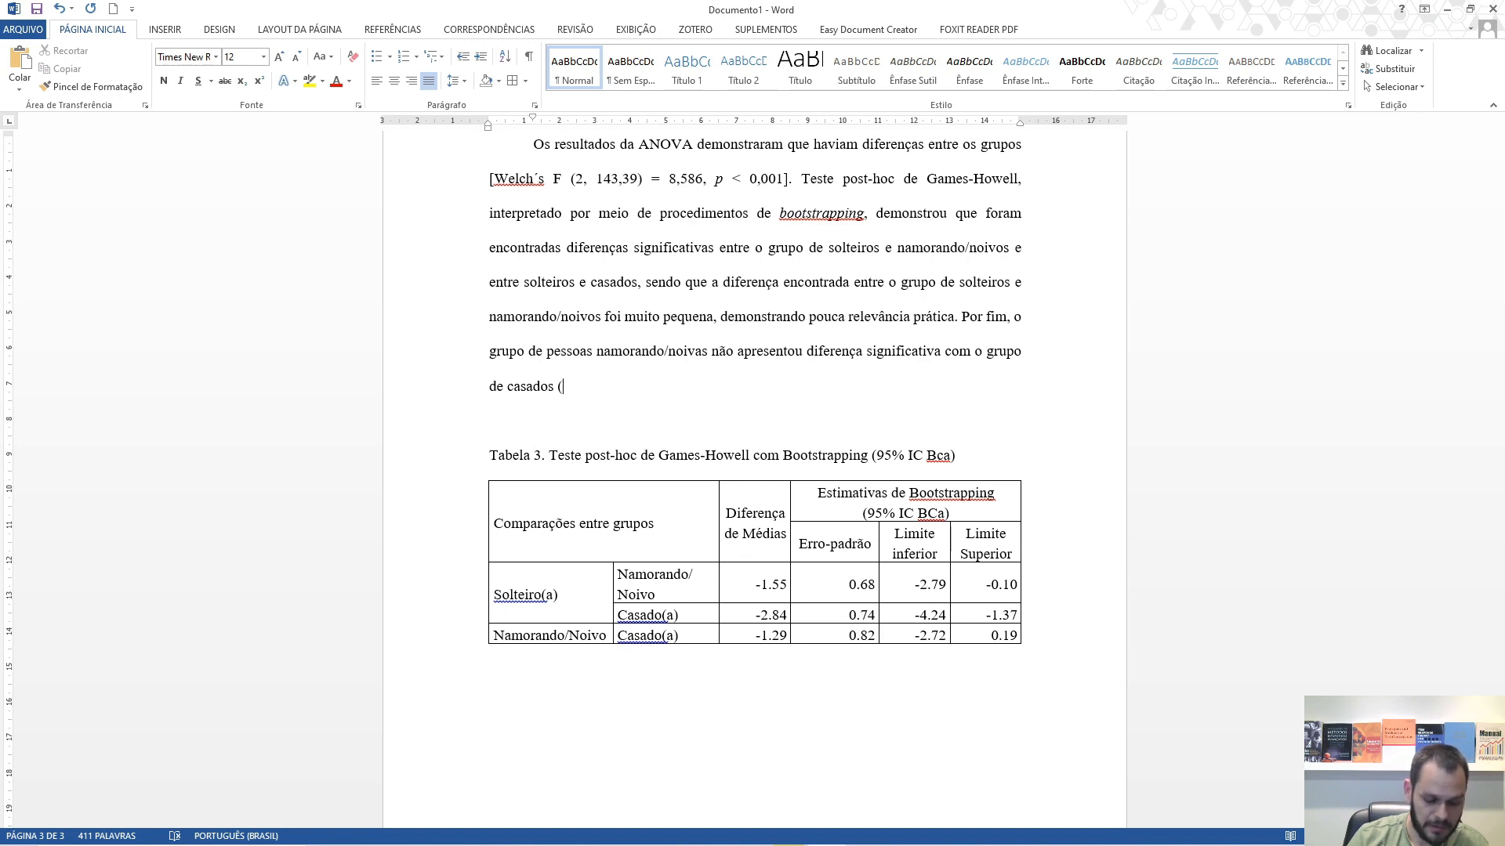
type("DM")
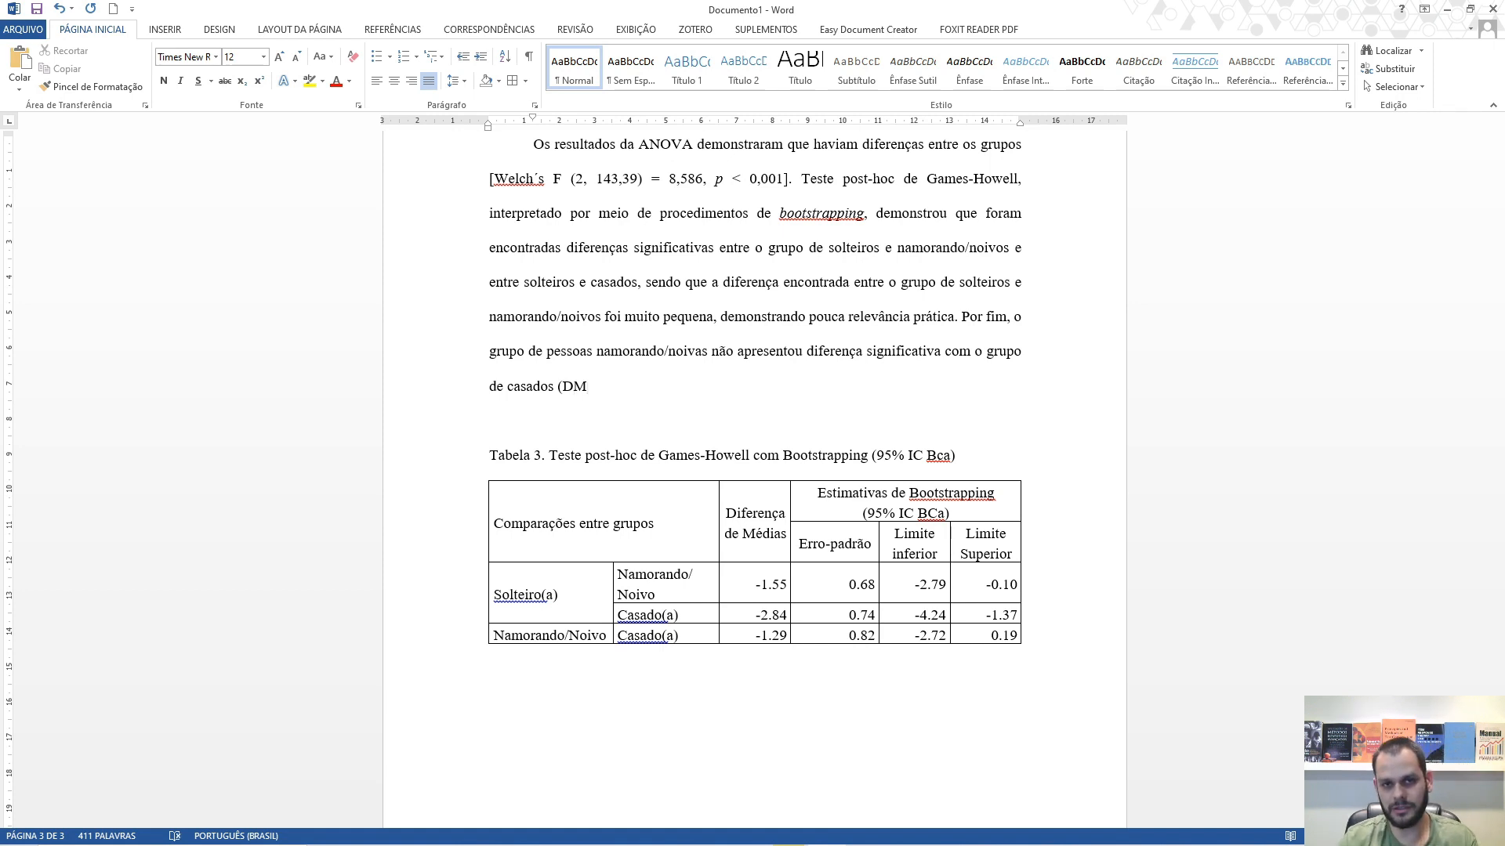
key("Left")
key("shift+Left")
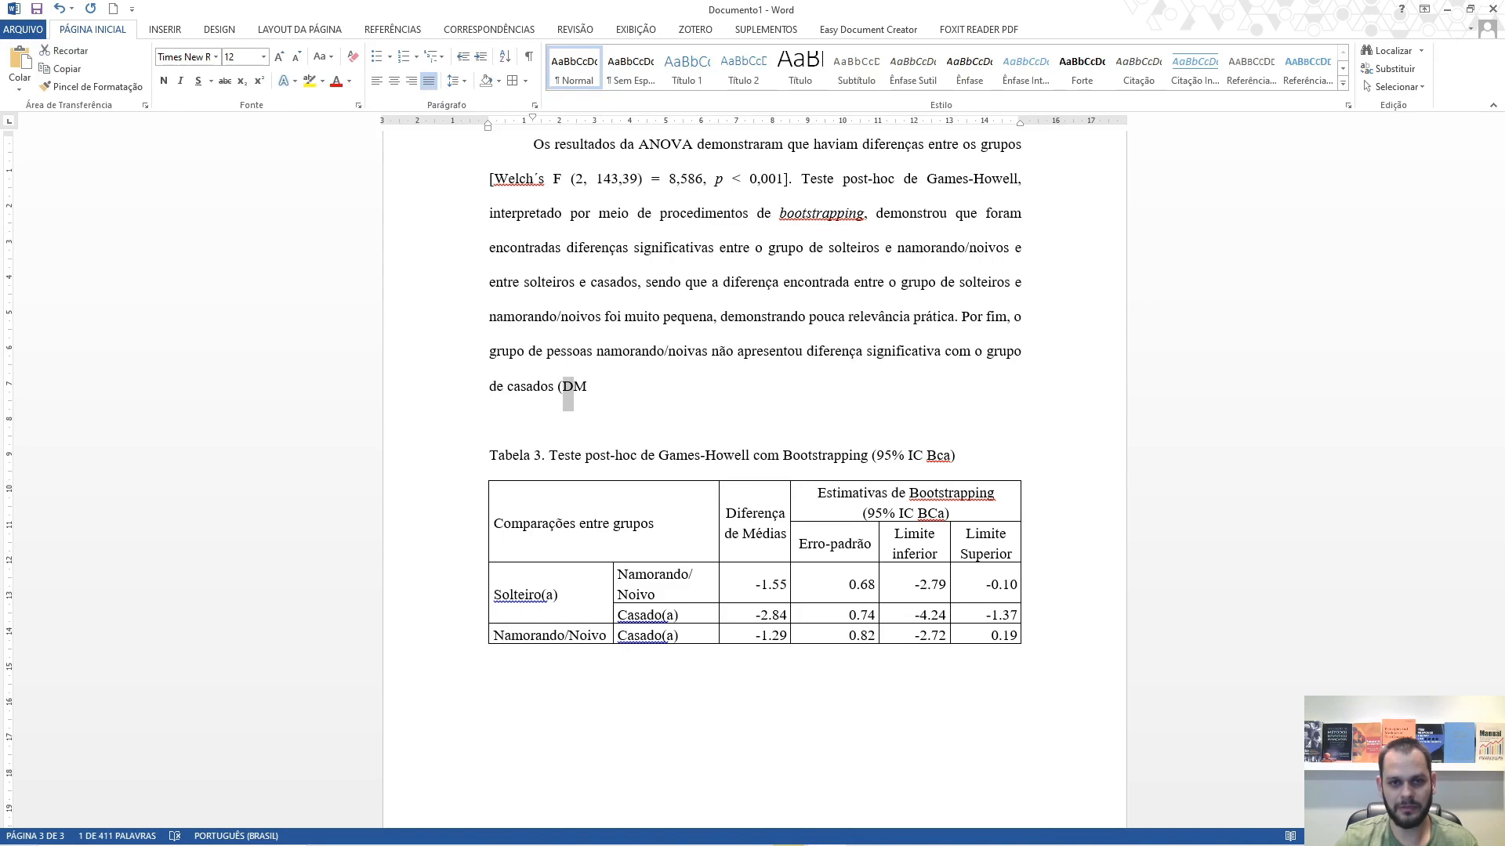
left_click(215, 57)
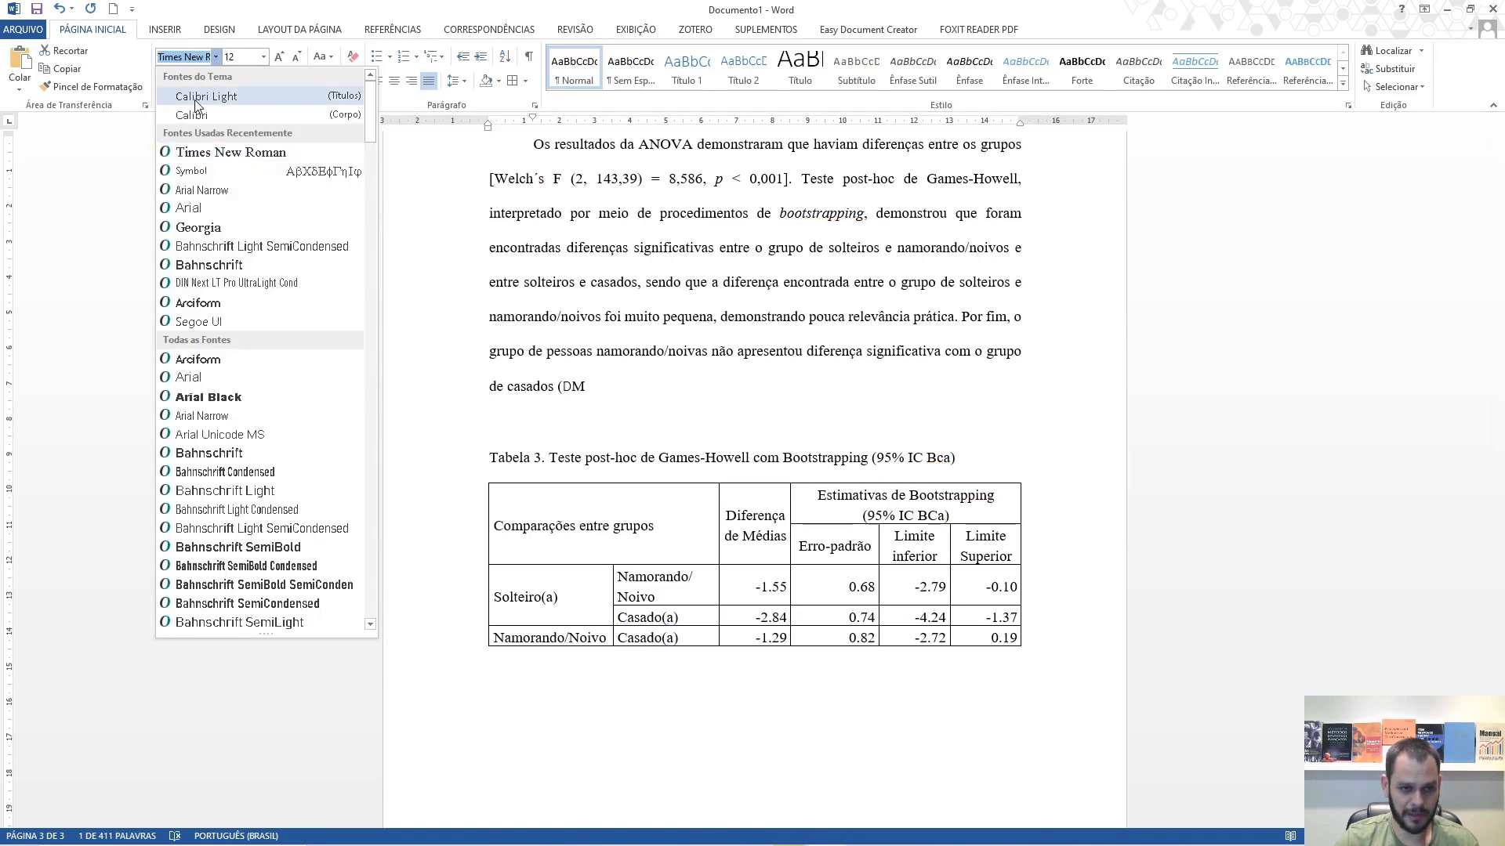
type("Symbol")
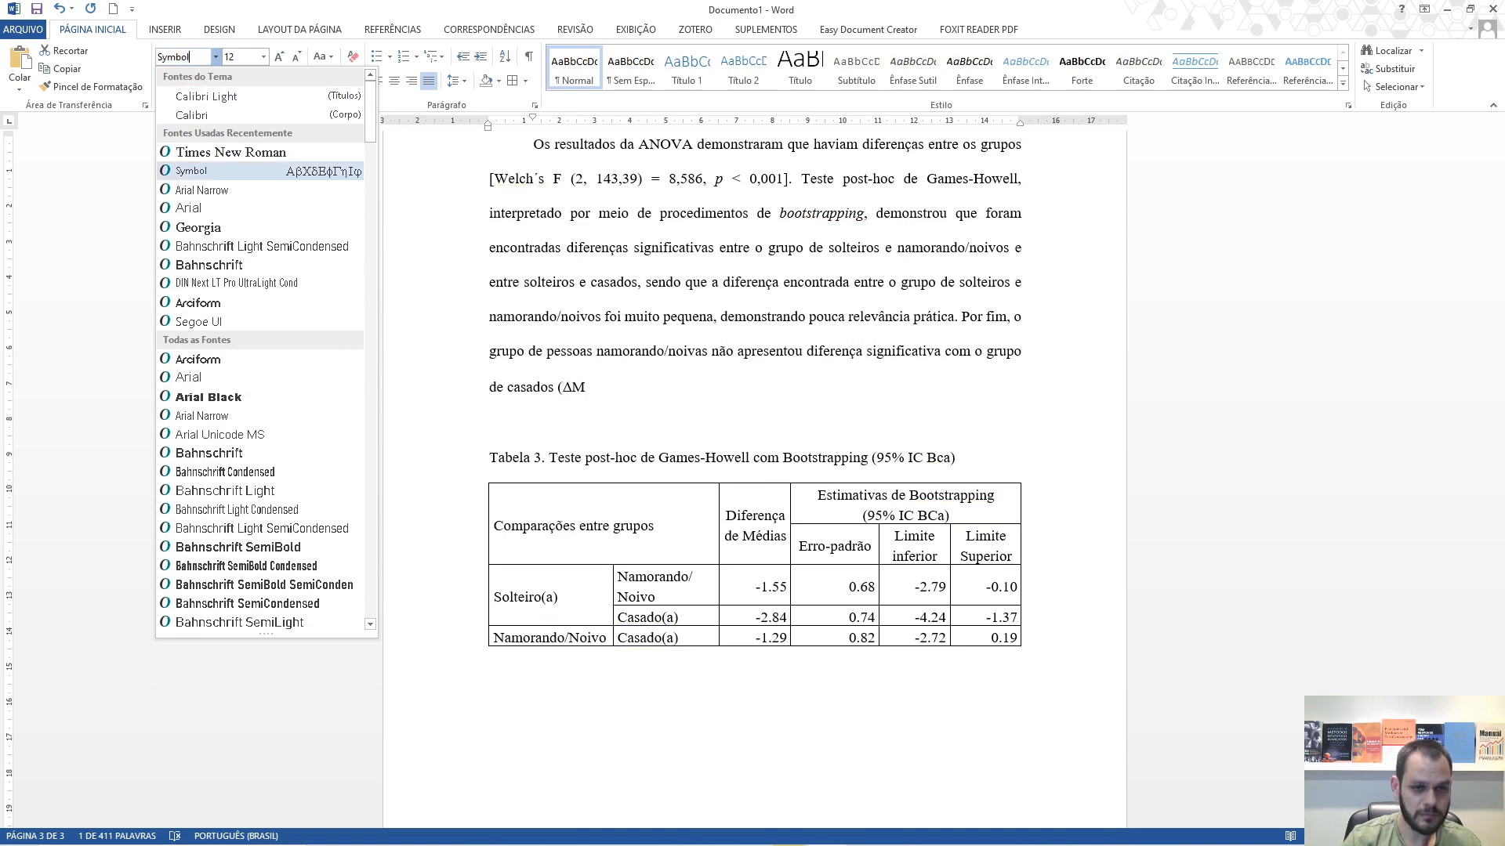
key("Return")
Step: Complete the parenthesis after "ΔM" with "= -1.29, IC 95% Bca (-2.72 – 0.19)"
key("End")
type("=")
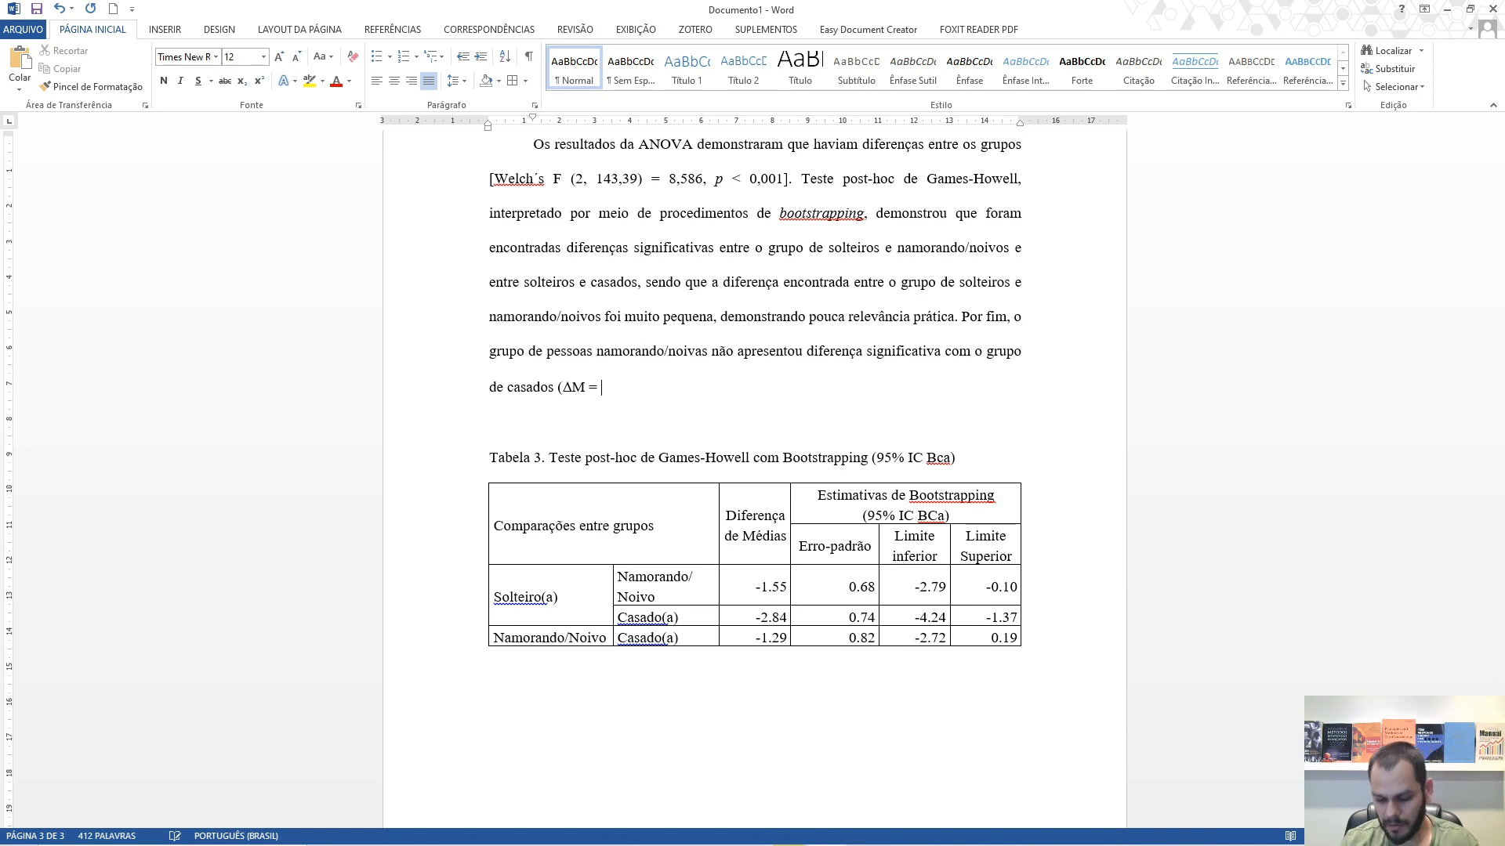
type(" -1")
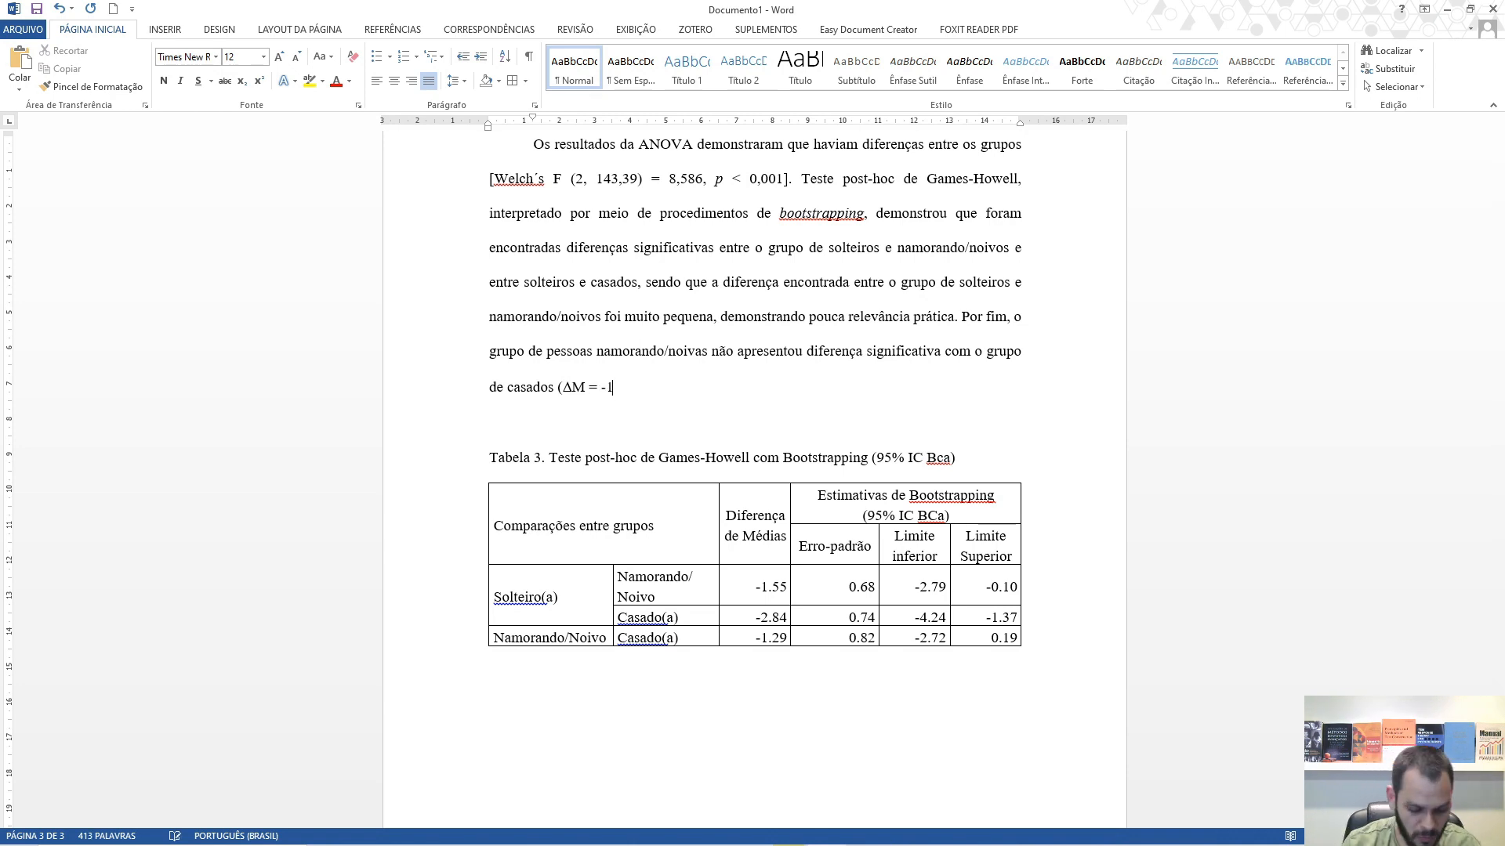
type(".29, ")
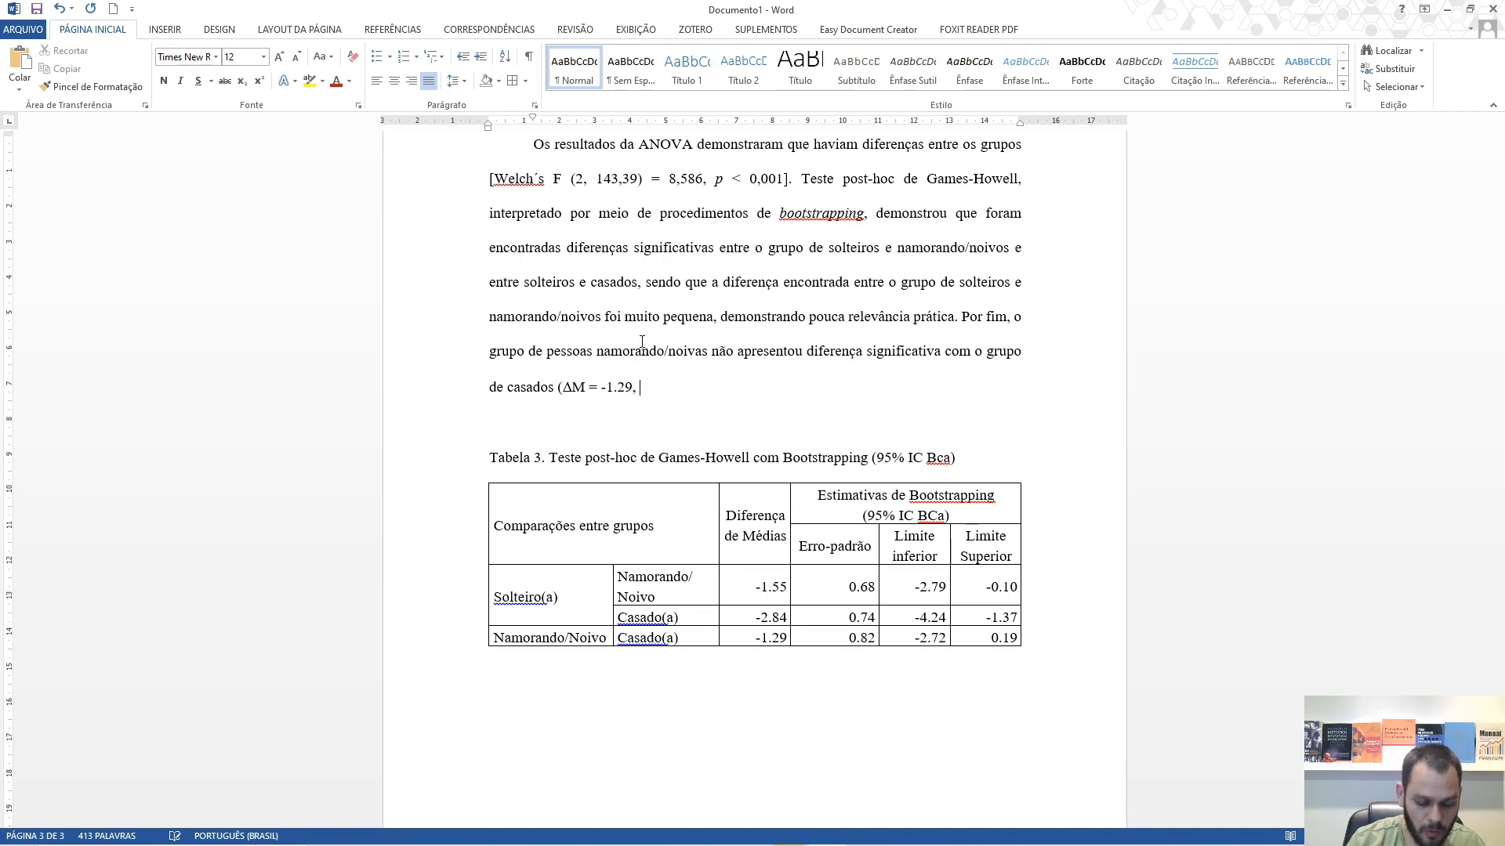
type("IC 95% C")
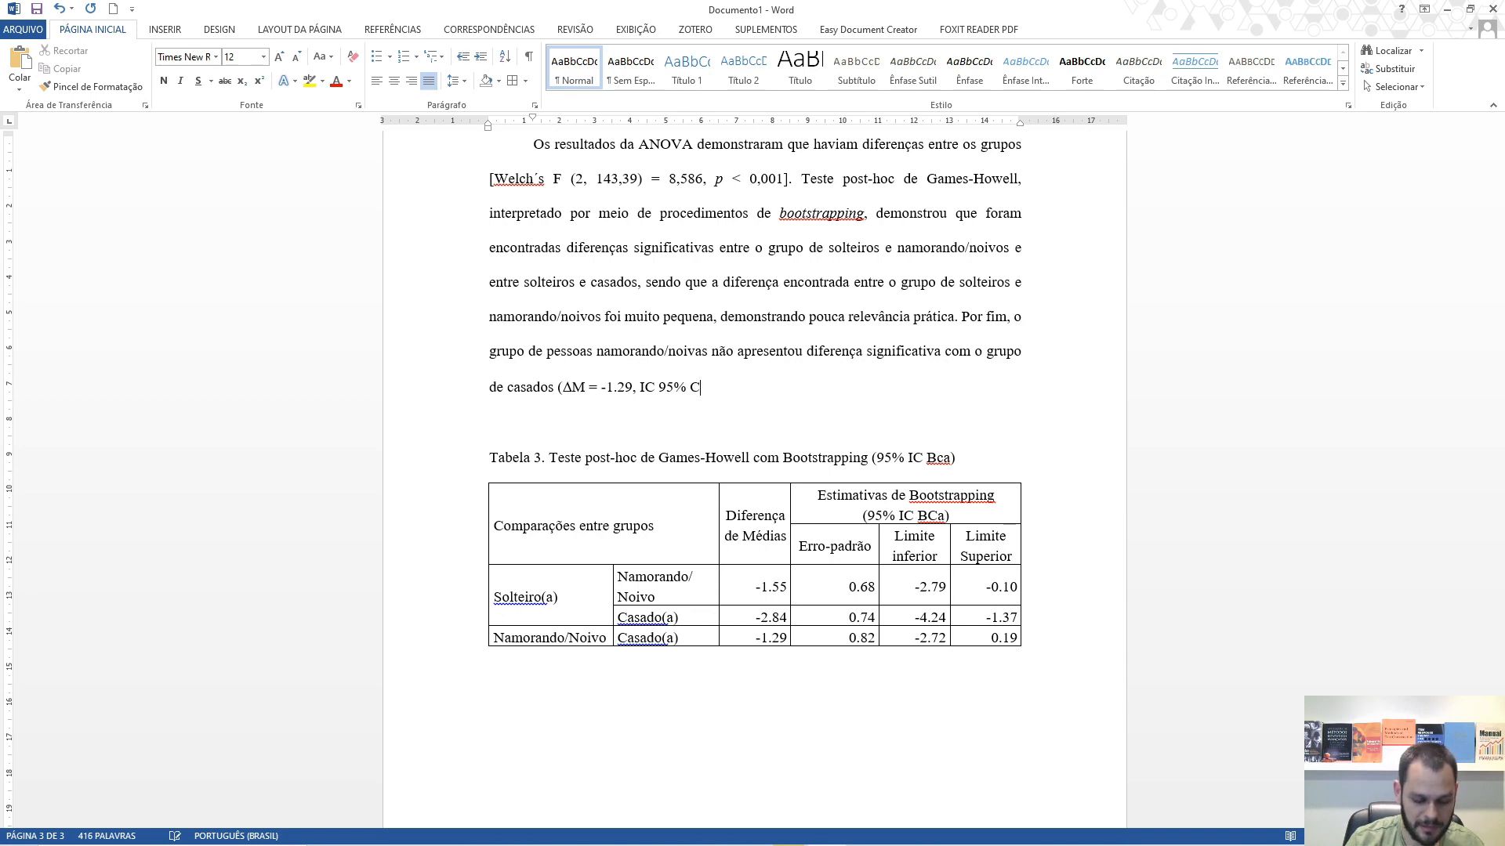
key("BackSpace")
type("Bca ")
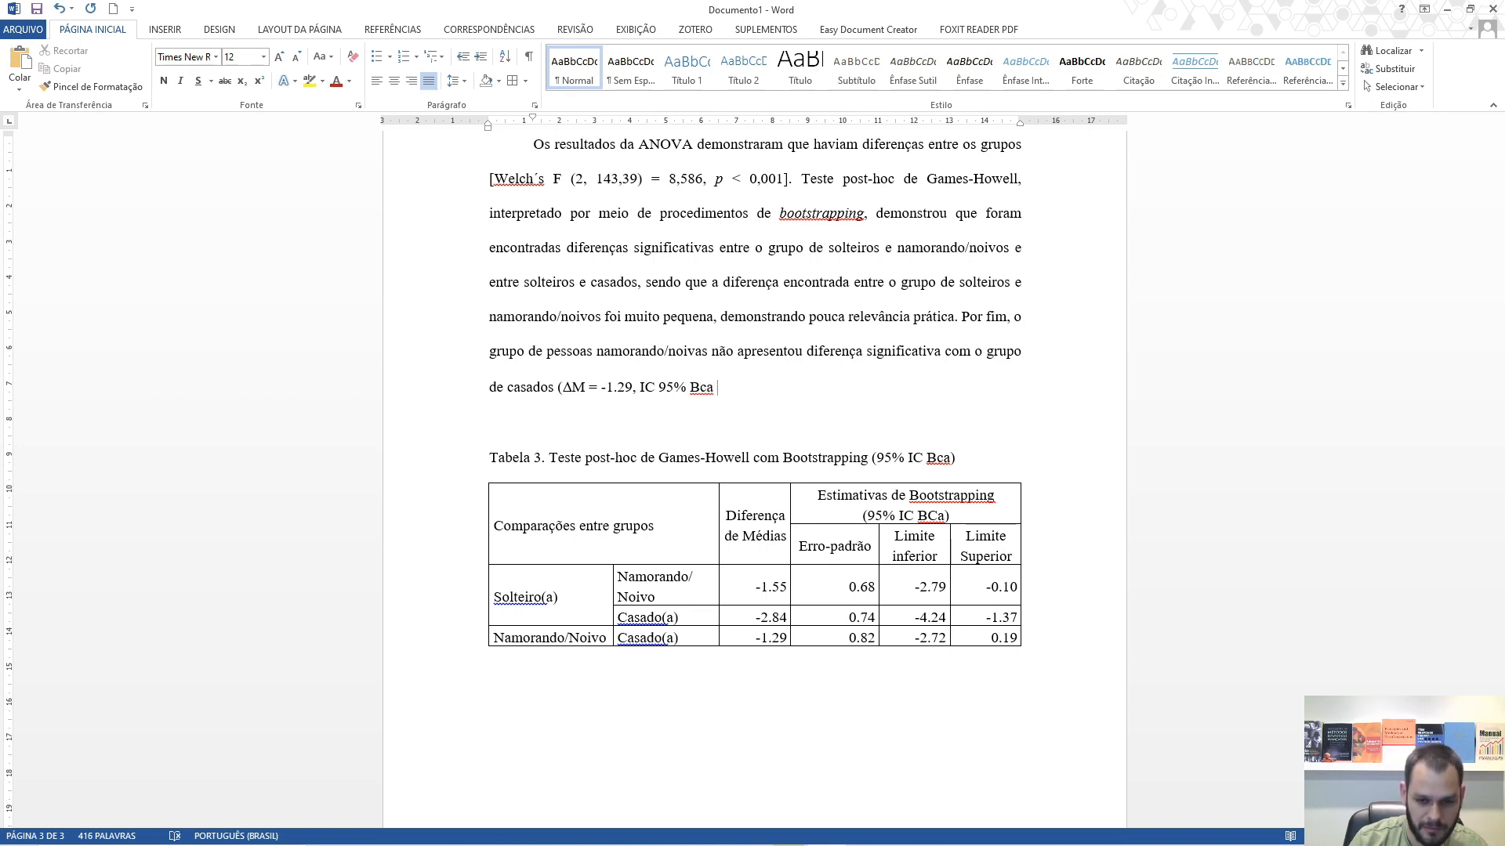
type("(")
type("-")
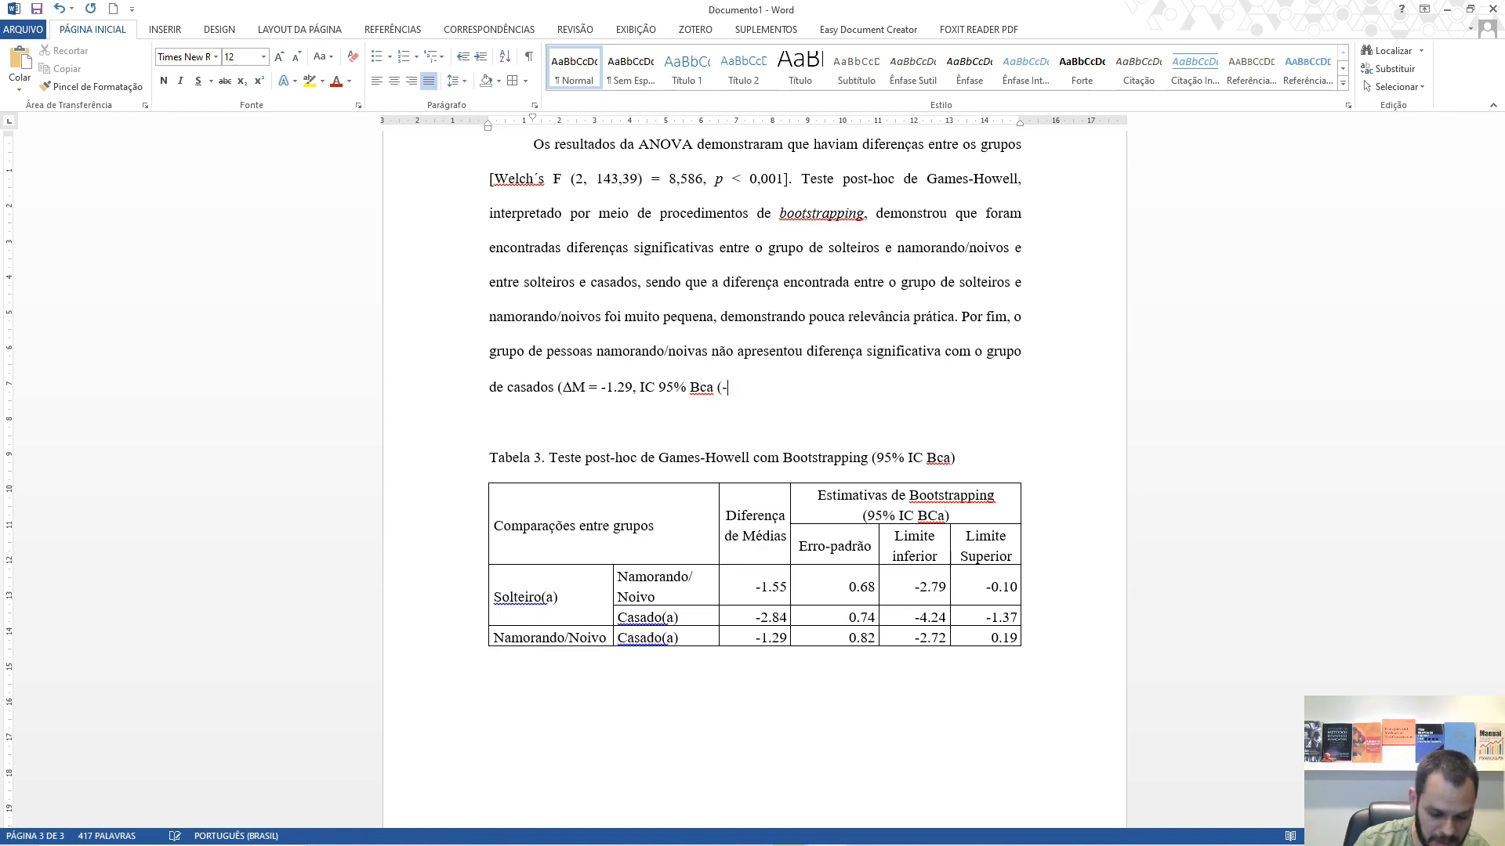
type("2.72 - ")
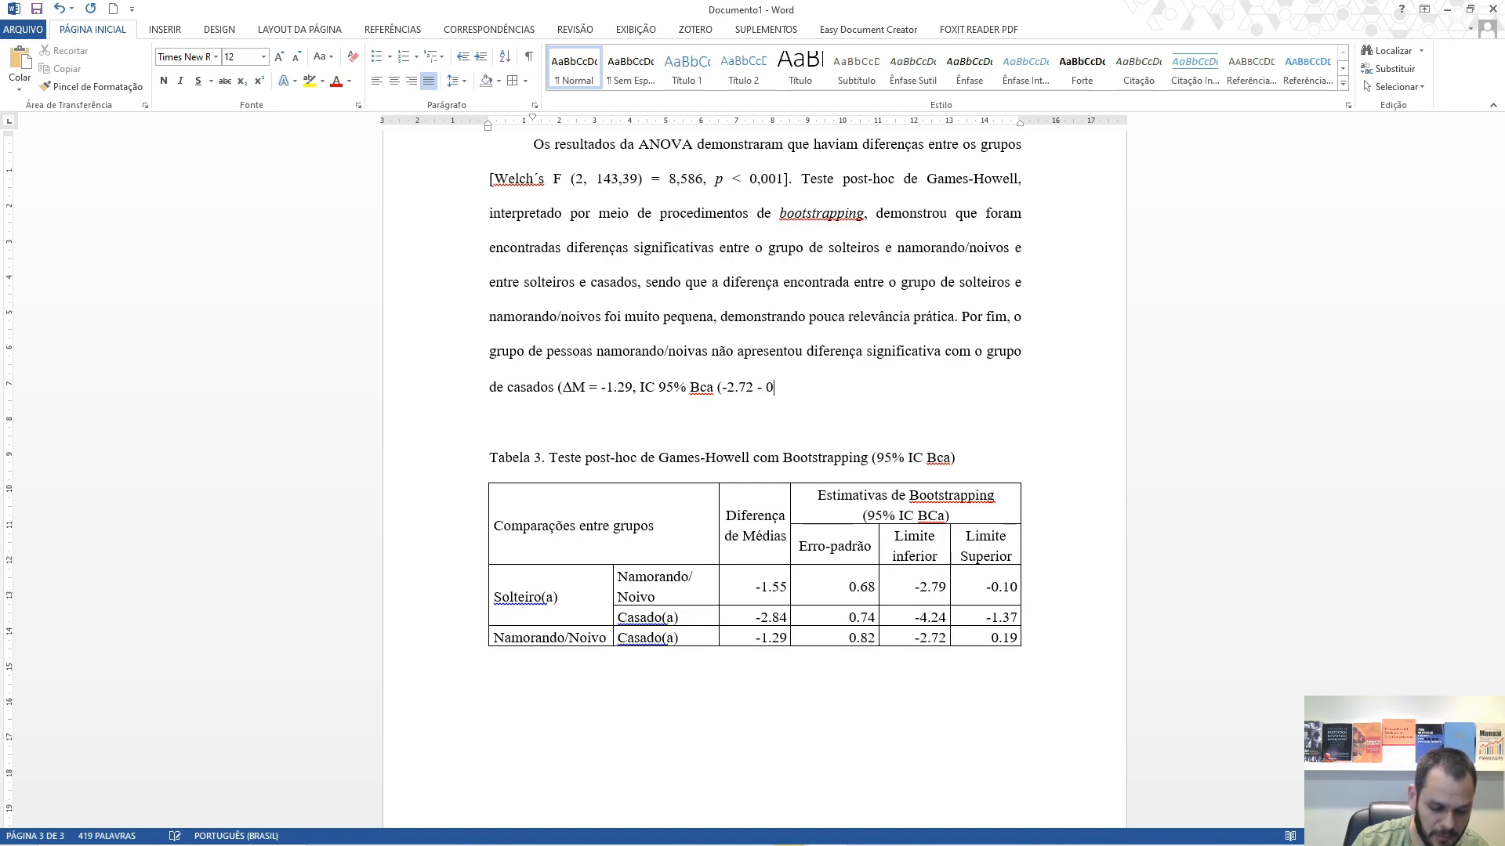
type("0.19)")
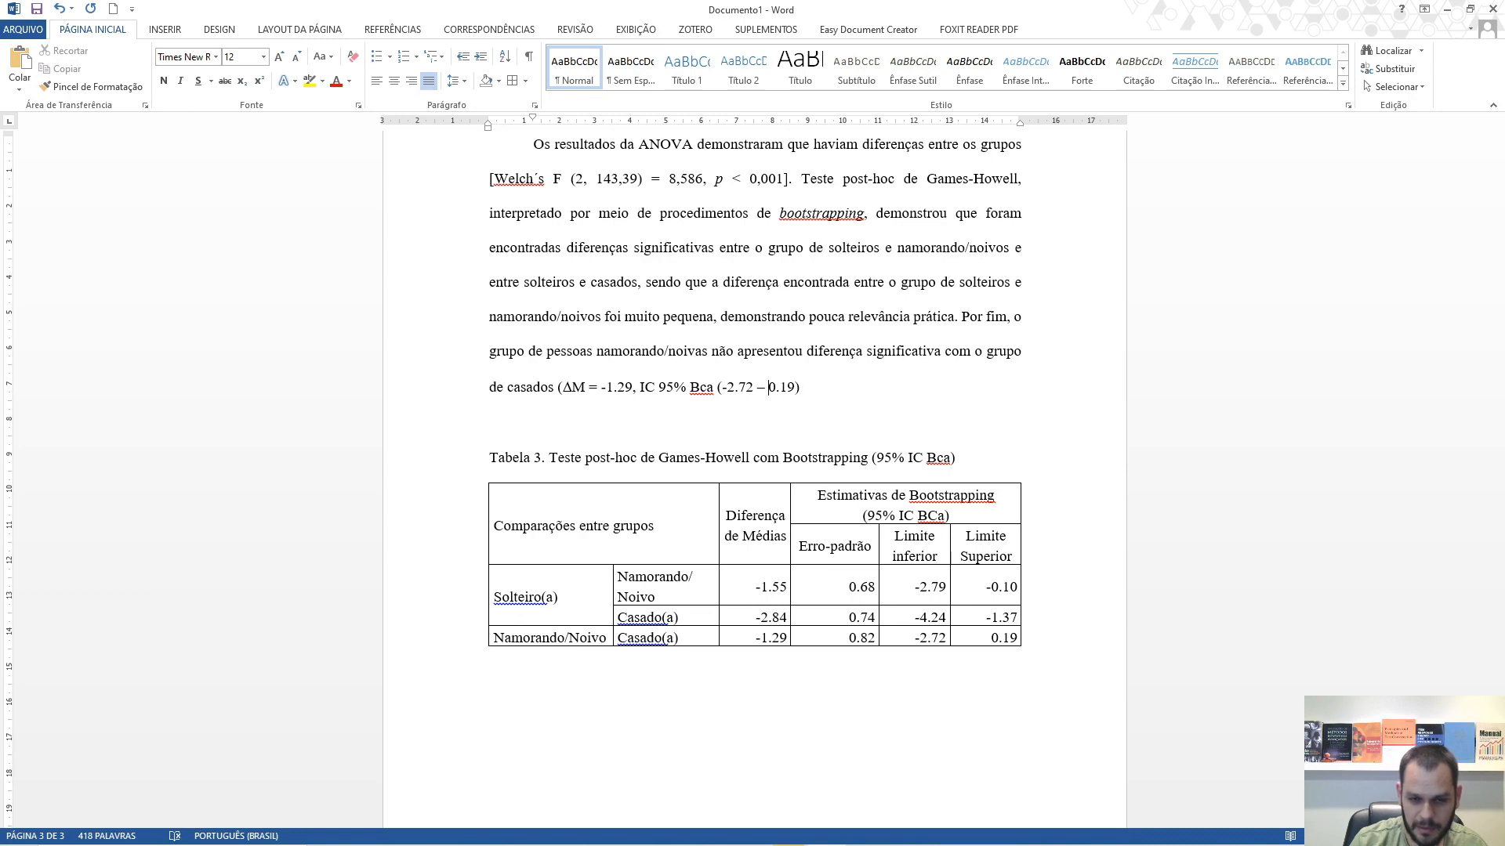
Step: Enclose the ΔM and confidence interval statistics in square brackets and end the sentence with a period
type("]")
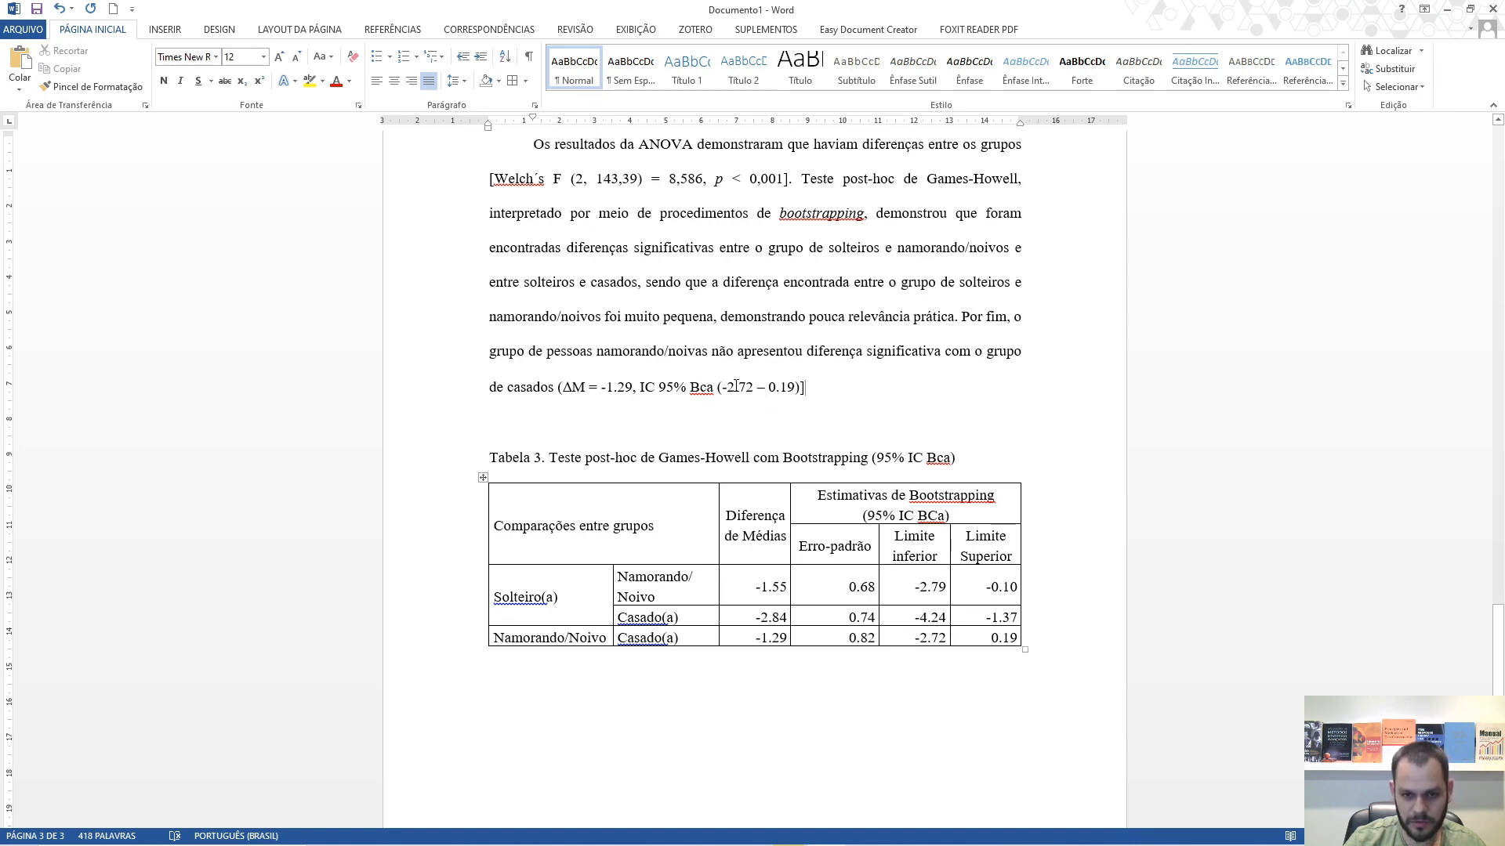
left_click(565, 387)
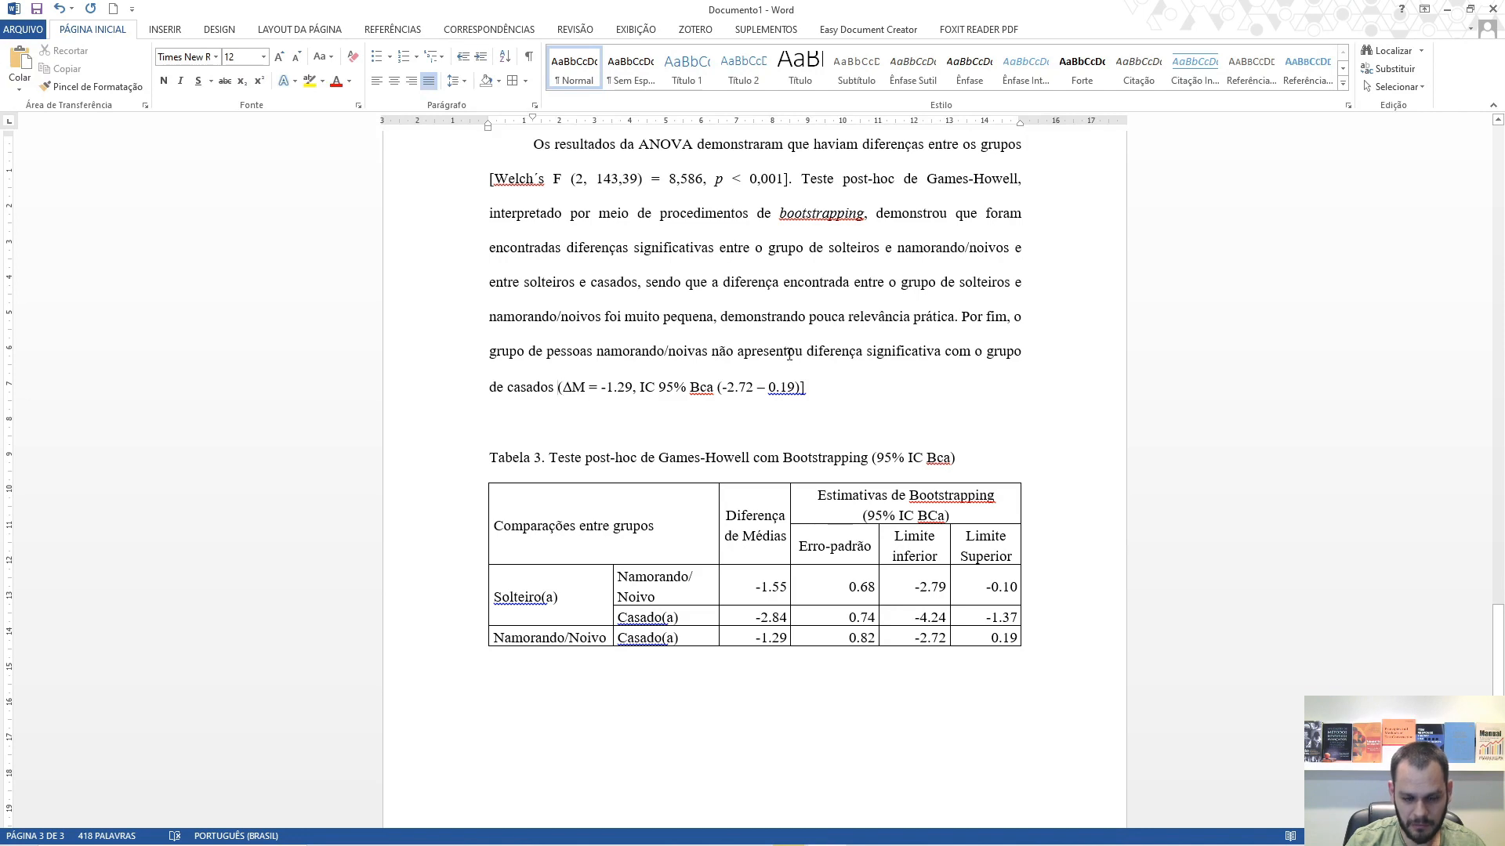
type("[")
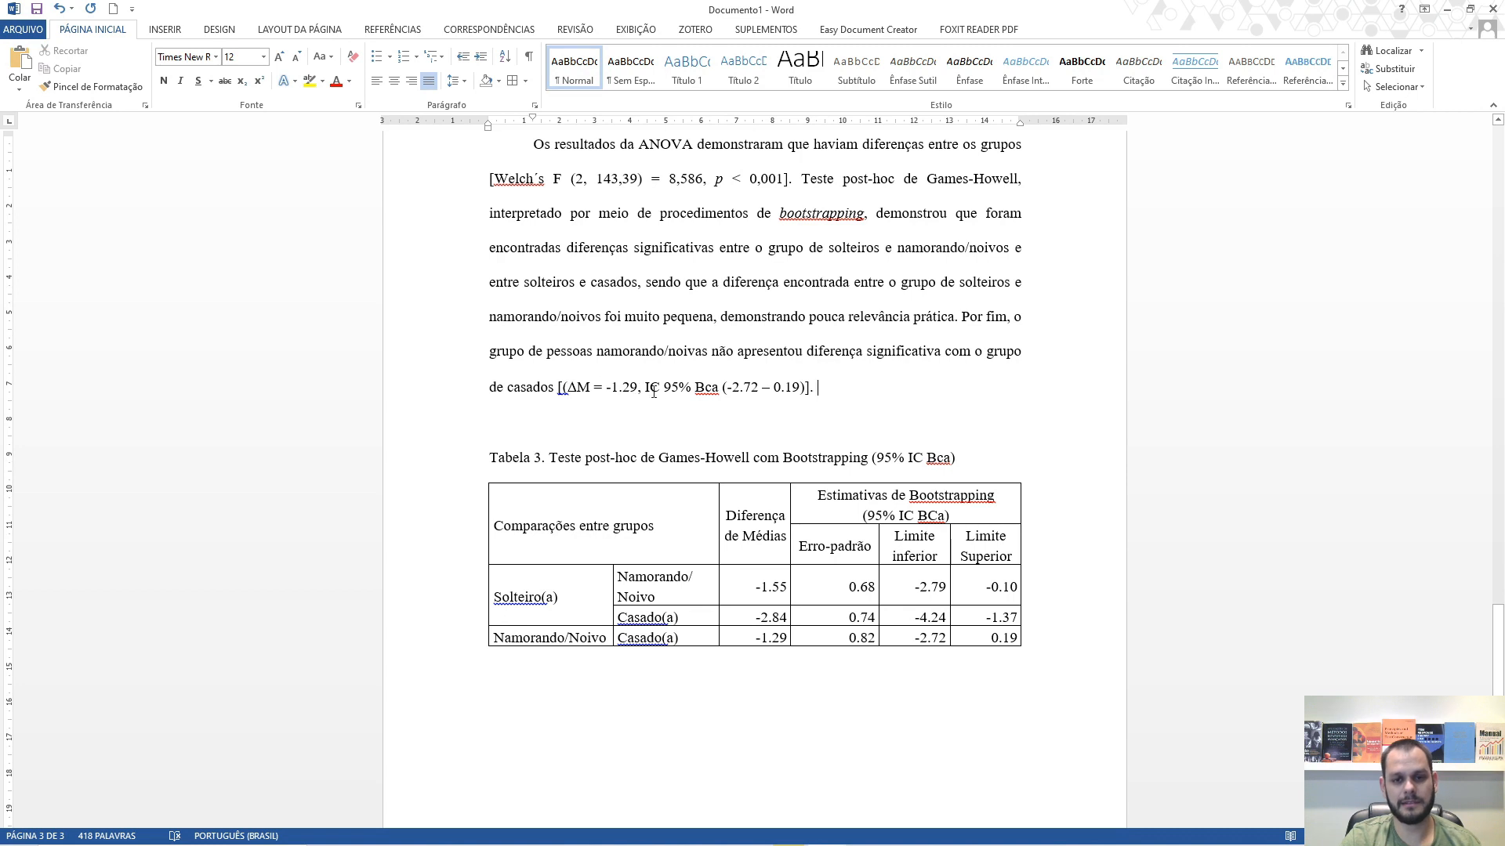
scroll(867, 430, "down", 1)
scroll(889, 437, "up", 2)
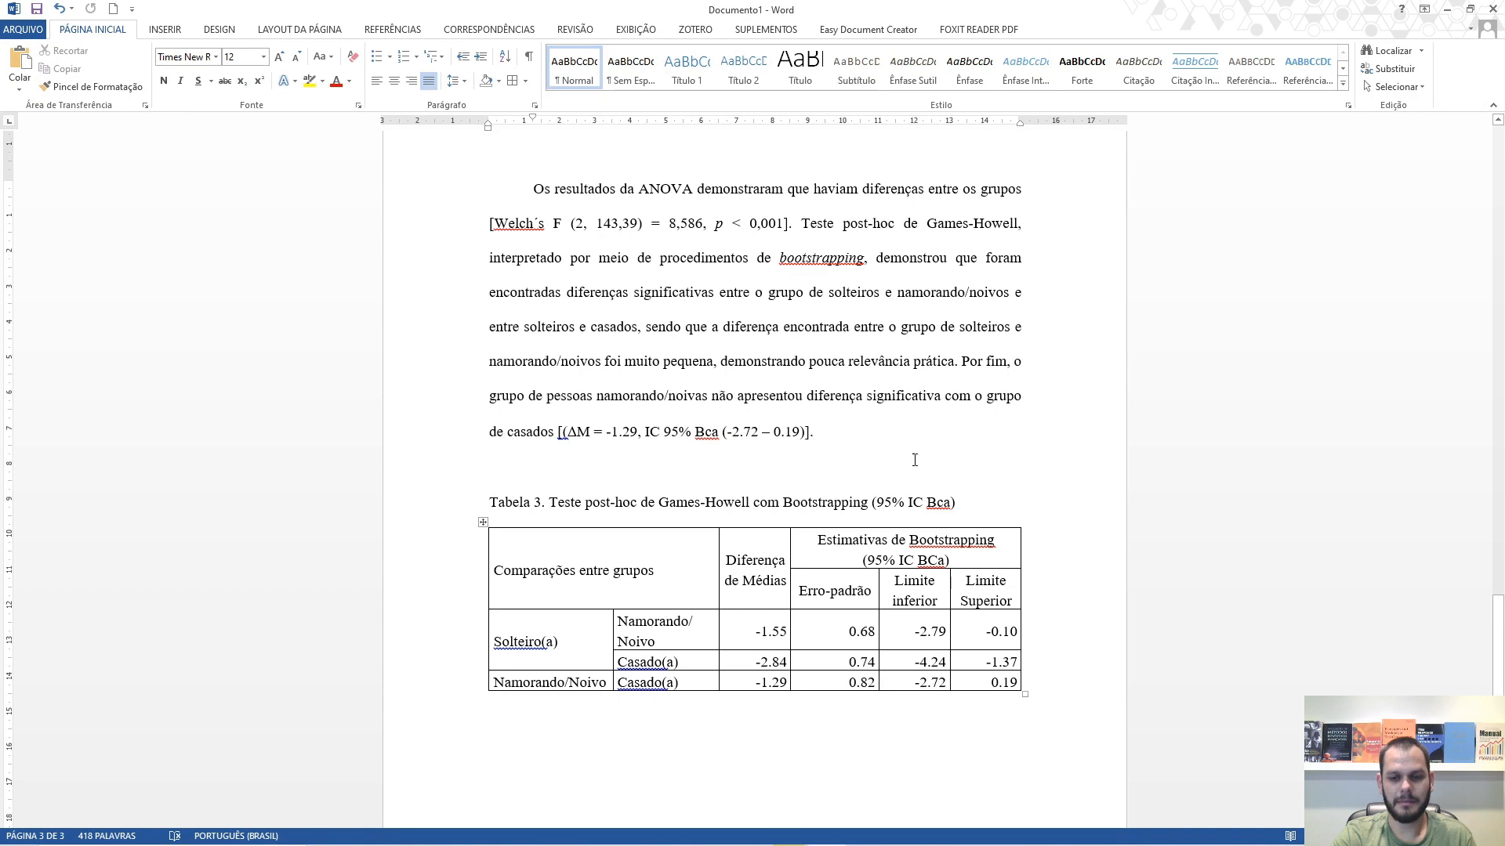
left_click_drag(1497, 650, 1467, 699)
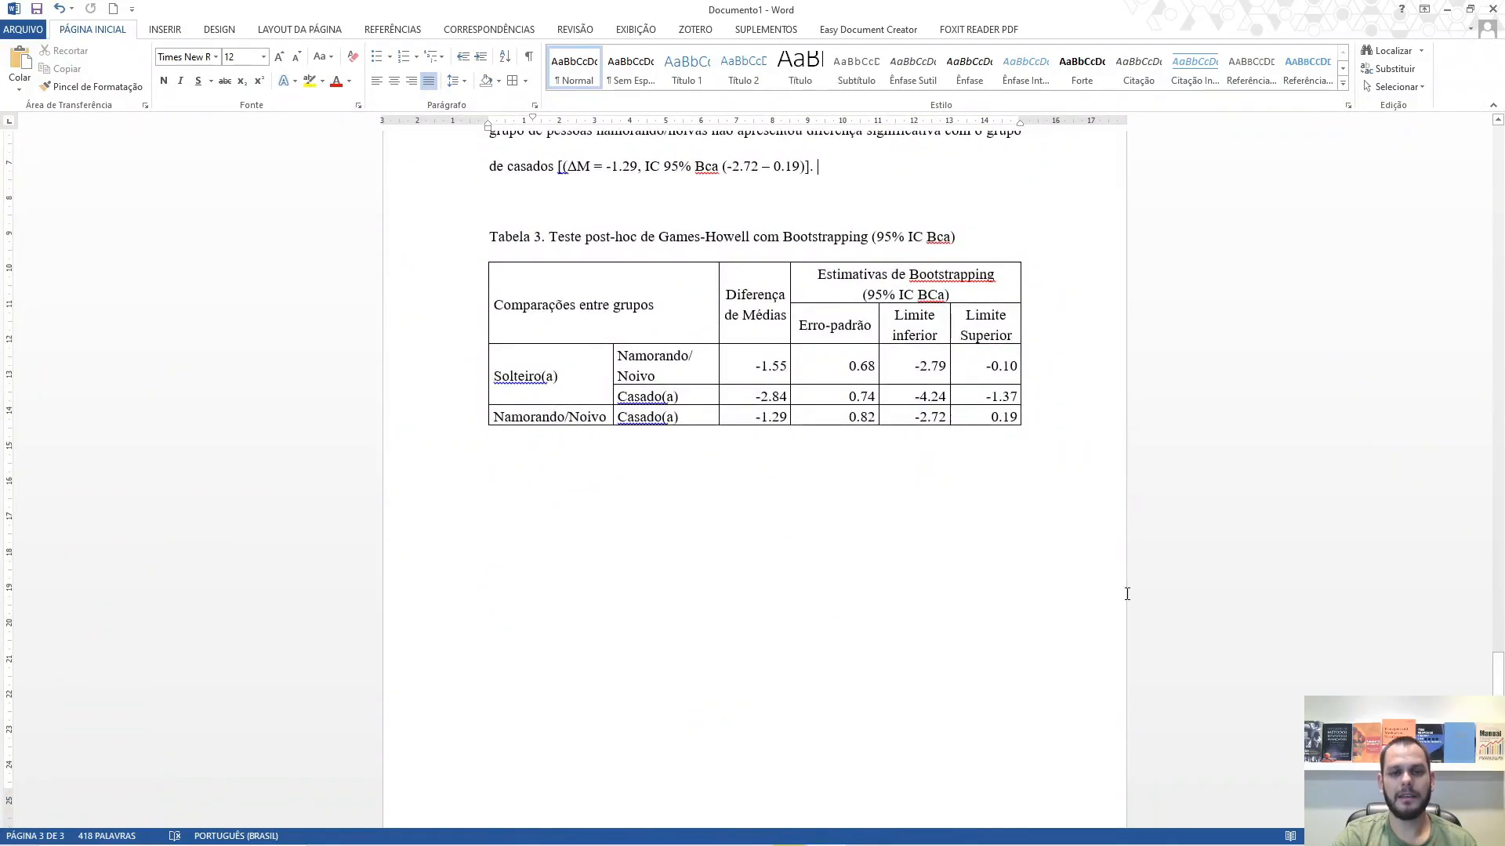